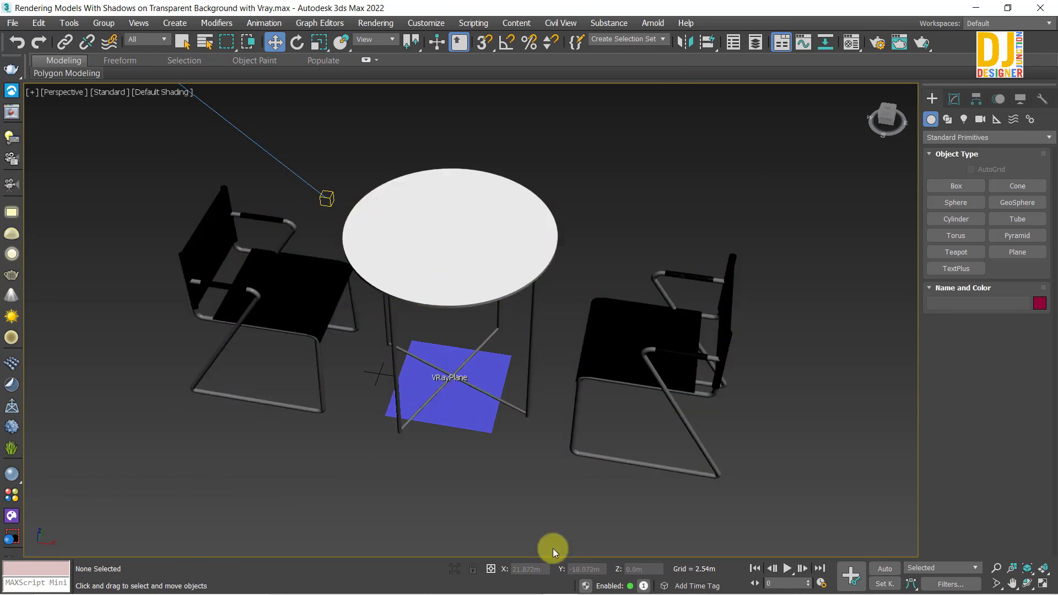
{"action": "left_click", "coordinate": [449, 169]}
{"action": "left_click", "coordinate": [128, 184]}
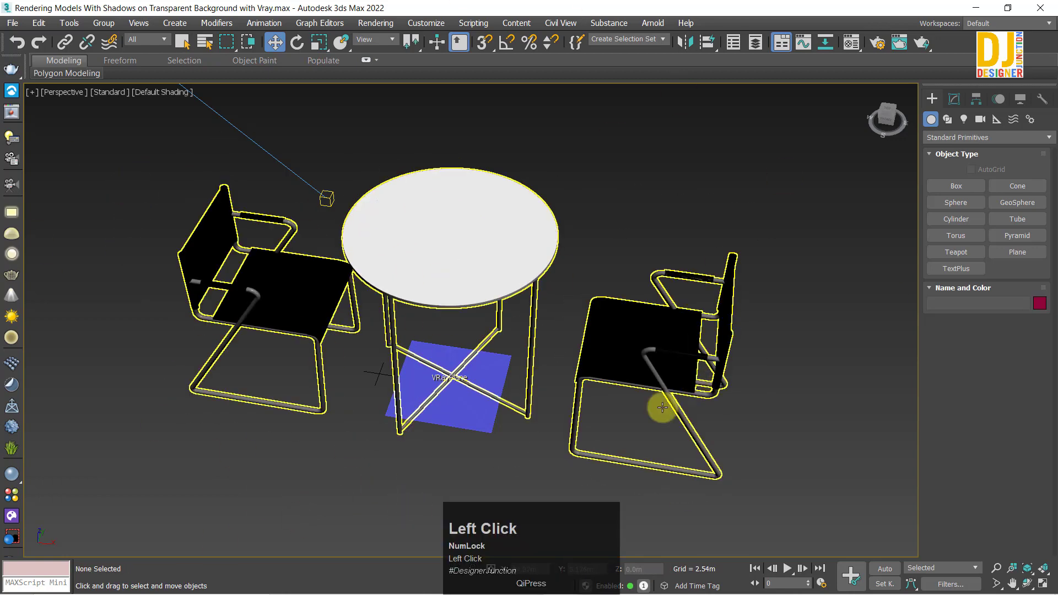
{"action": "left_click", "coordinate": [477, 406]}
{"action": "left_click", "coordinate": [806, 413]}
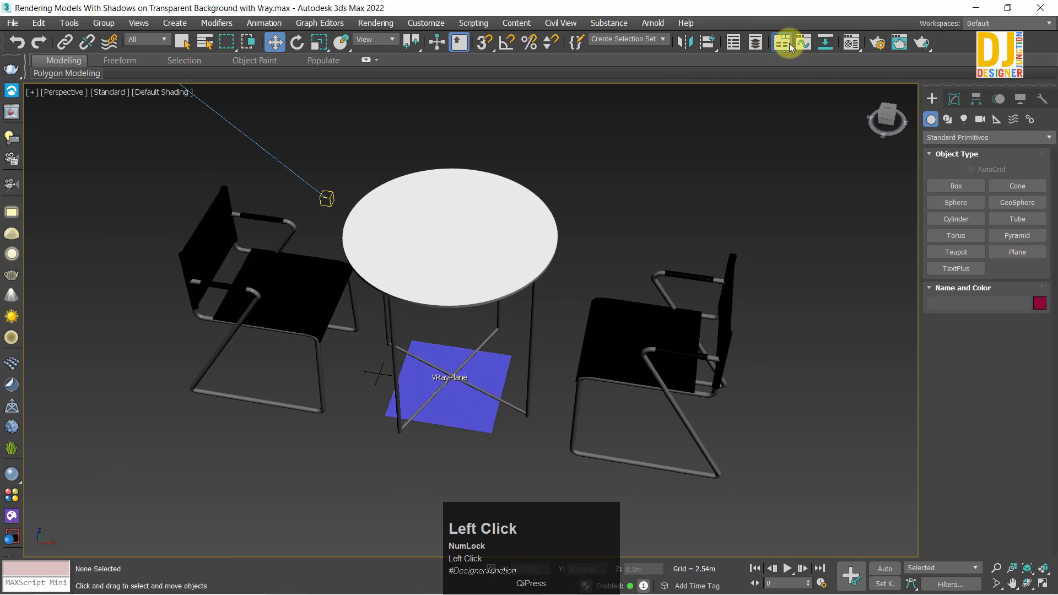
- Open the Material Editor and move it clear of the table so its sample slots can be used beside the scene
{"action": "left_click", "coordinate": [848, 44]}
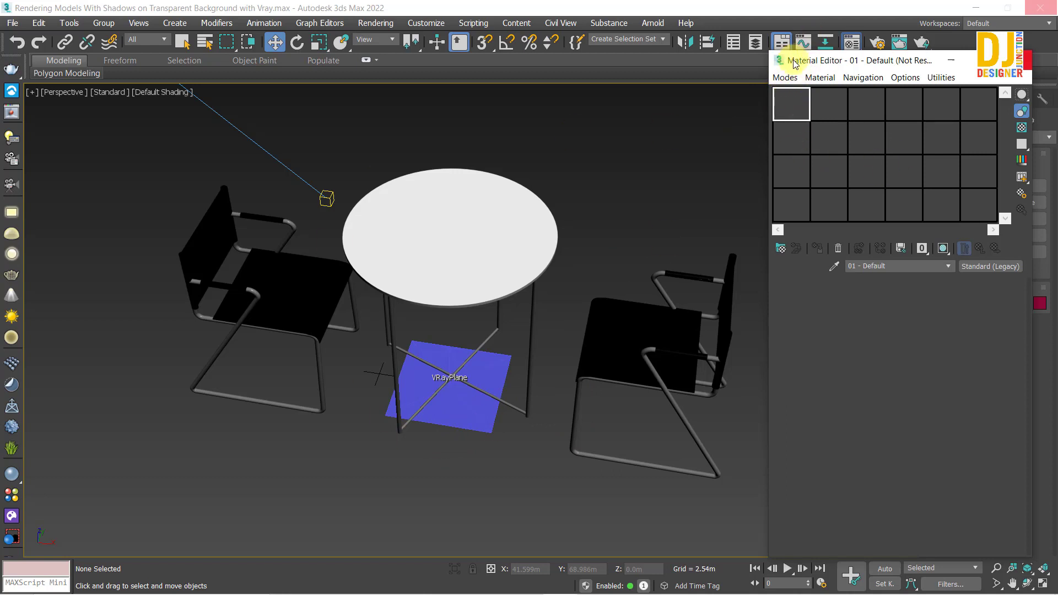
{"action": "left_click_drag", "start_coordinate": [800, 60], "coordinate": [723, 27]}
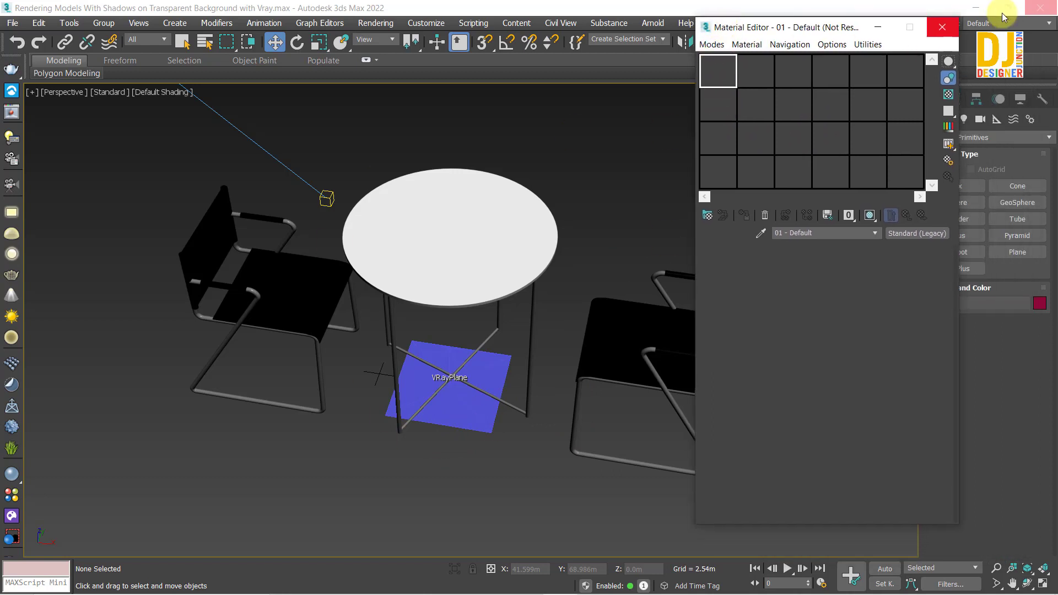
{"action": "left_click", "coordinate": [941, 27]}
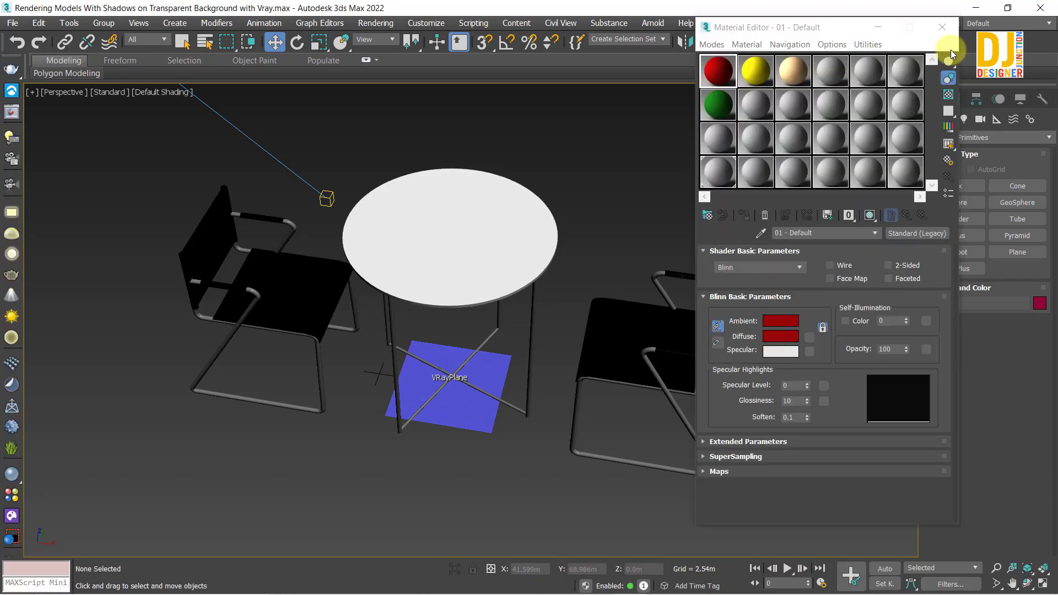
- Inspect the placement of the light, furniture and V-Ray plane in the Top view, and return to the Perspective view
{"action": "left_click", "coordinate": [488, 476]}
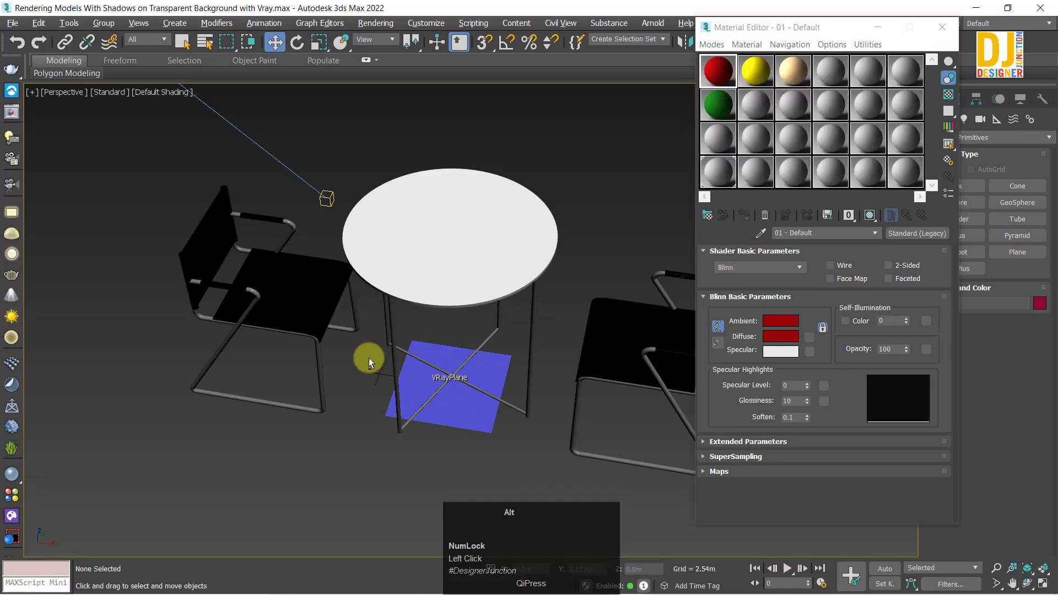
{"action": "key", "text": "alt+w"}
{"action": "key", "text": "alt+w"}
{"action": "scroll", "coordinate": [212, 252], "scroll_direction": "down", "scroll_amount": 6}
{"action": "scroll", "coordinate": [236, 255], "scroll_direction": "up", "scroll_amount": 4}
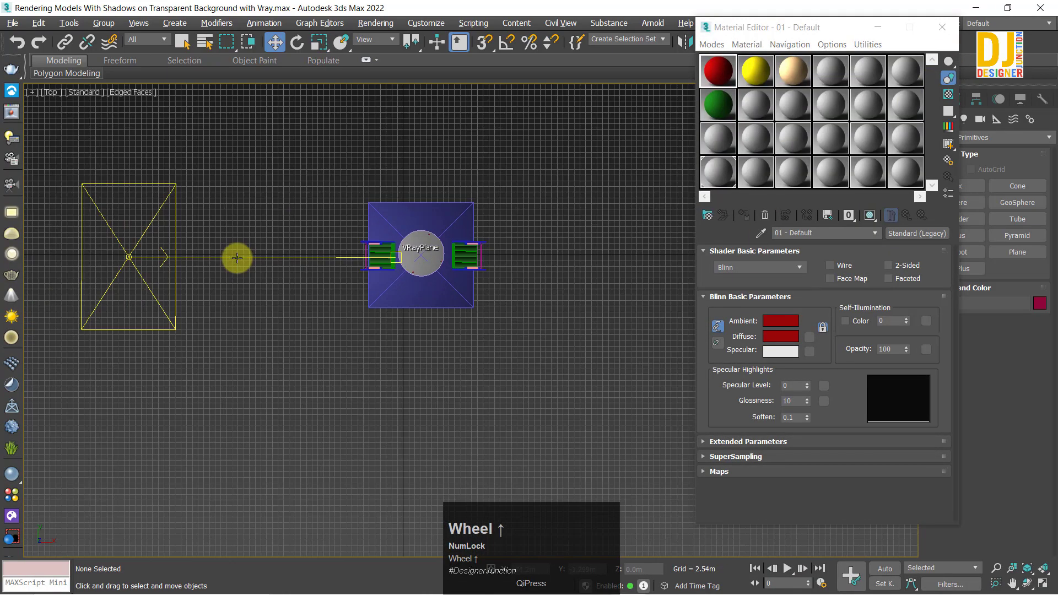
{"action": "key", "text": "alt+w"}
{"action": "key", "text": "alt+w"}
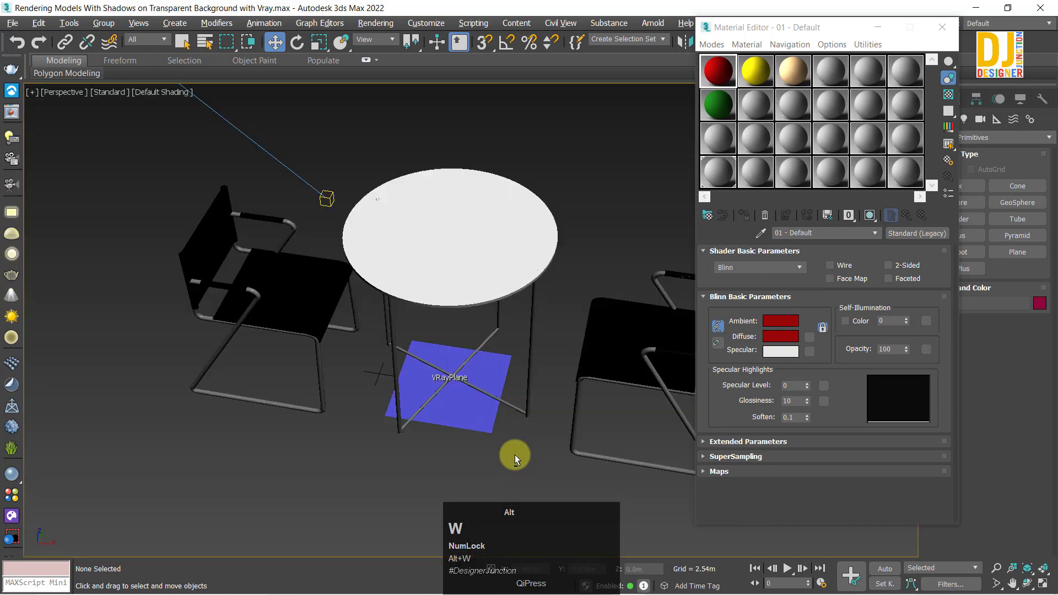
- Run a V-Ray test render of the Perspective view to check the furniture's shadows, and close the frame buffer
{"action": "key", "text": "shift+q"}
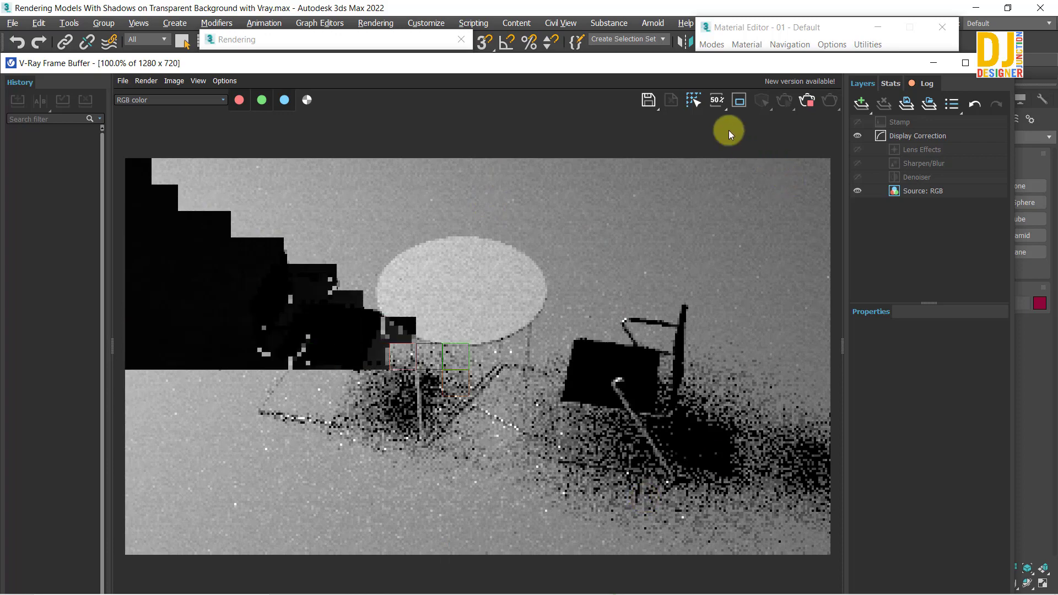
{"action": "left_click_drag", "start_coordinate": [690, 64], "coordinate": [647, 36]}
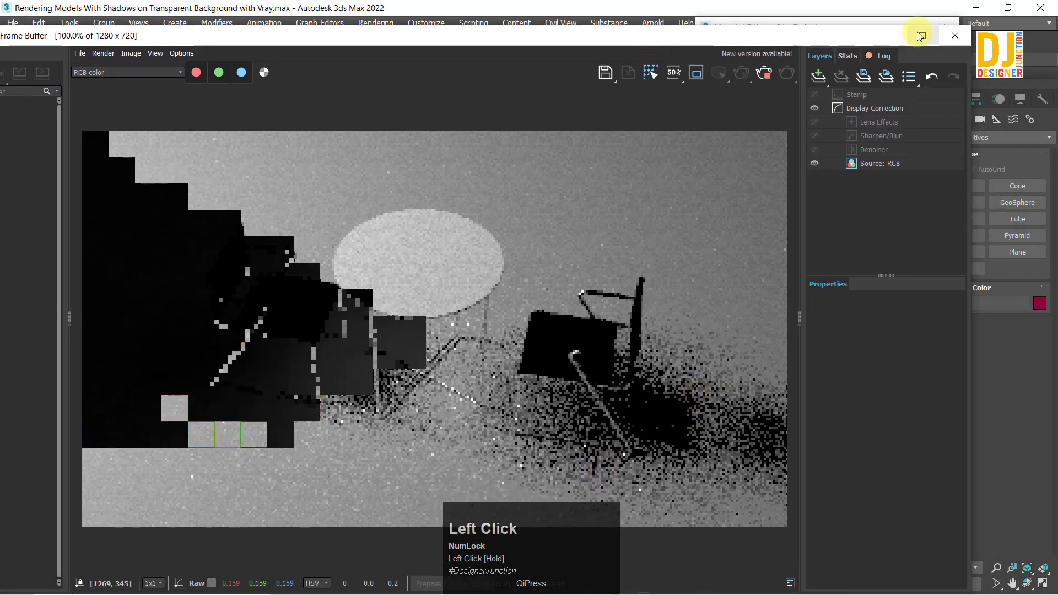
{"action": "left_click", "coordinate": [954, 35]}
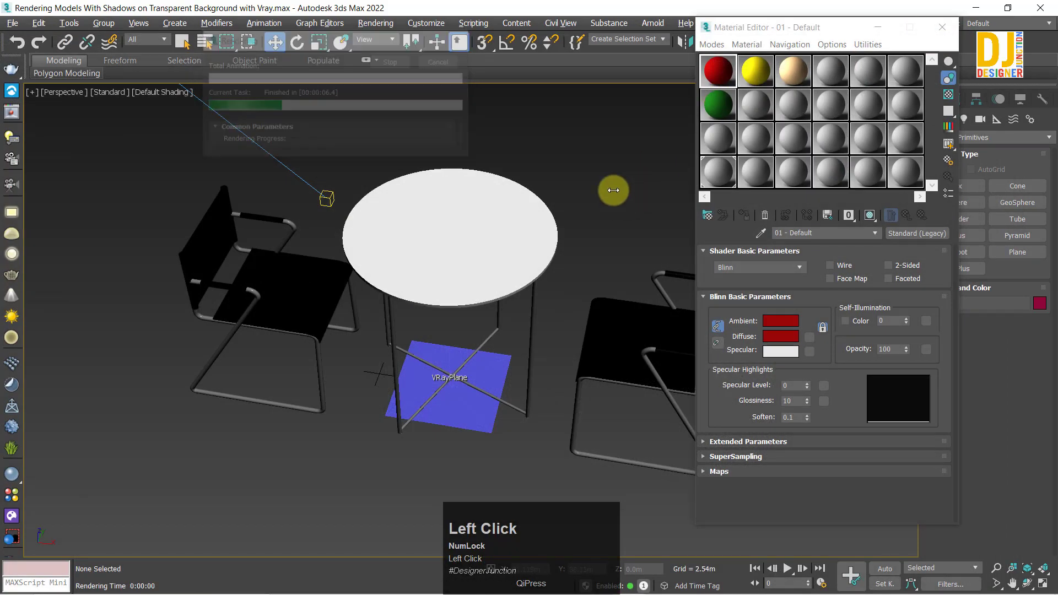
- Select the V-Ray light in the Top view to point it out, and return to the maximized Perspective view
{"action": "key", "text": "alt+w"}
{"action": "key", "text": "alt+w"}
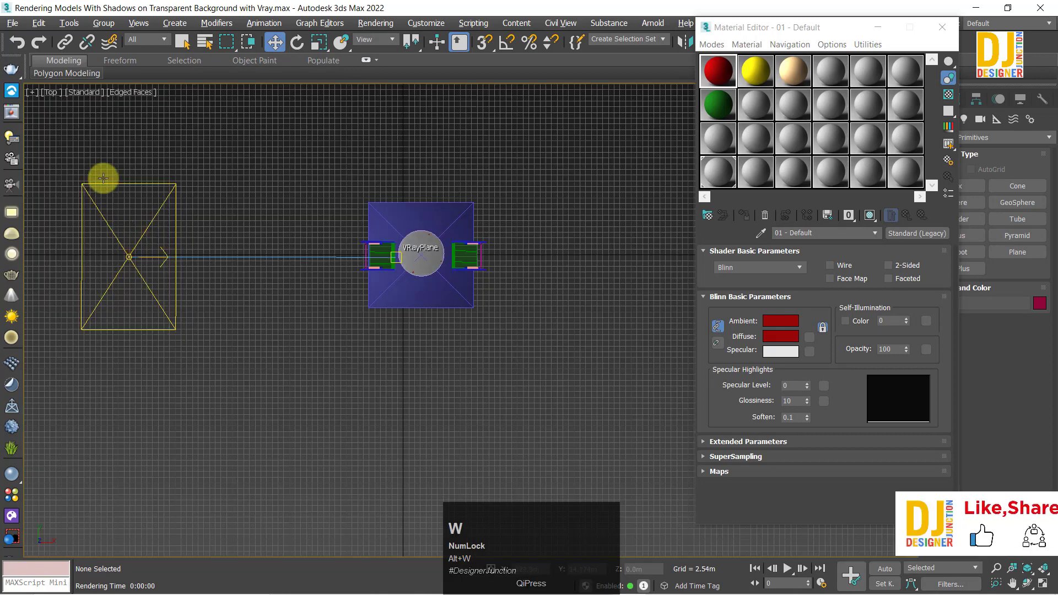
{"action": "left_click_drag", "start_coordinate": [66, 138], "coordinate": [242, 331]}
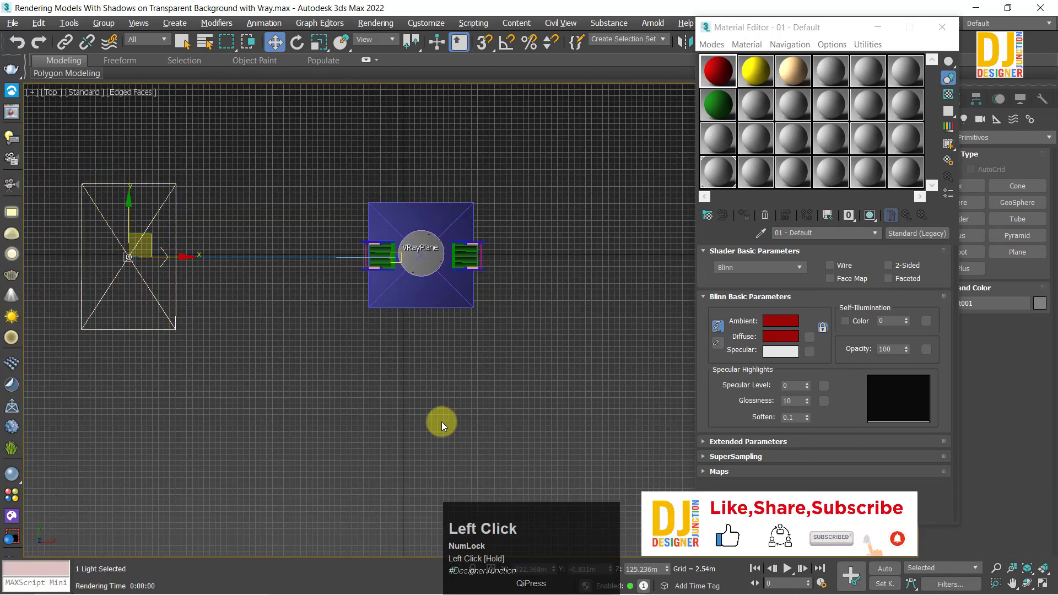
{"action": "left_click_drag", "start_coordinate": [783, 30], "coordinate": [673, 104]}
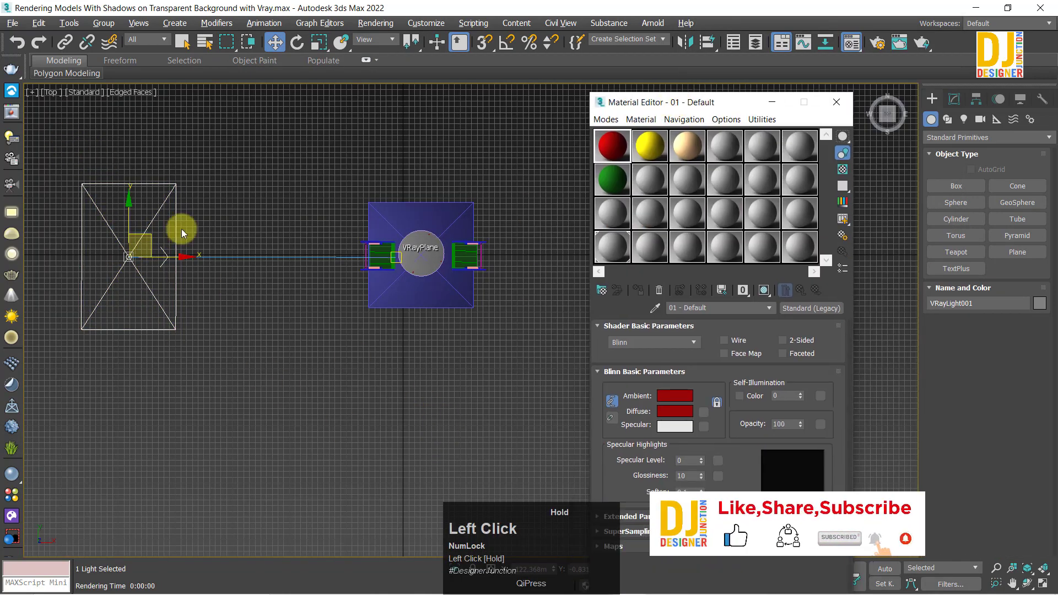
{"action": "key", "text": "alt+w"}
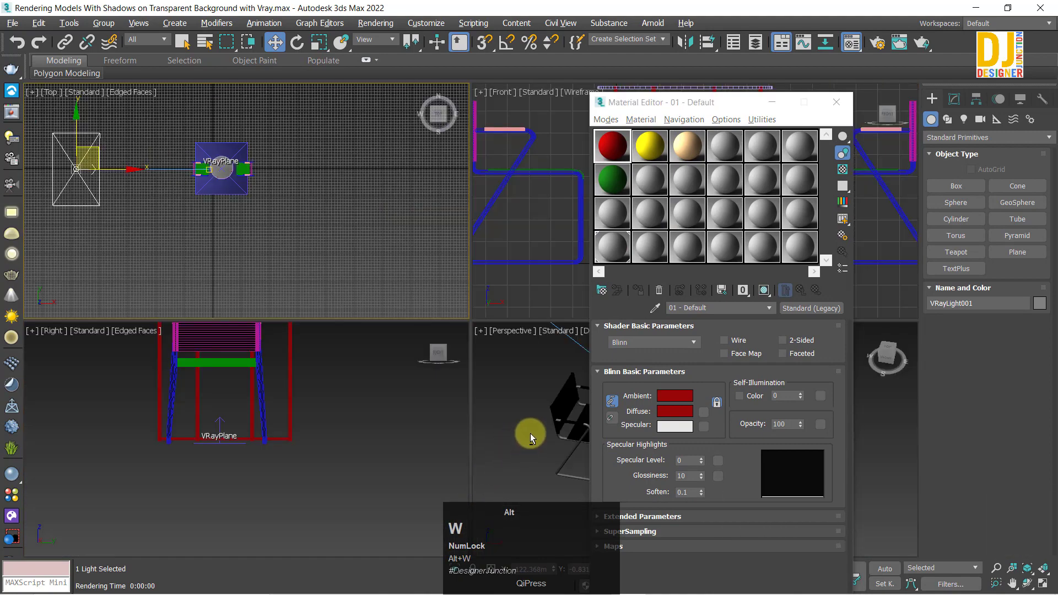
{"action": "key", "text": "alt+w"}
- Reopen the last render in the V-Ray frame buffer, examine the ground and shadows, and close it
{"action": "left_click", "coordinate": [12, 112]}
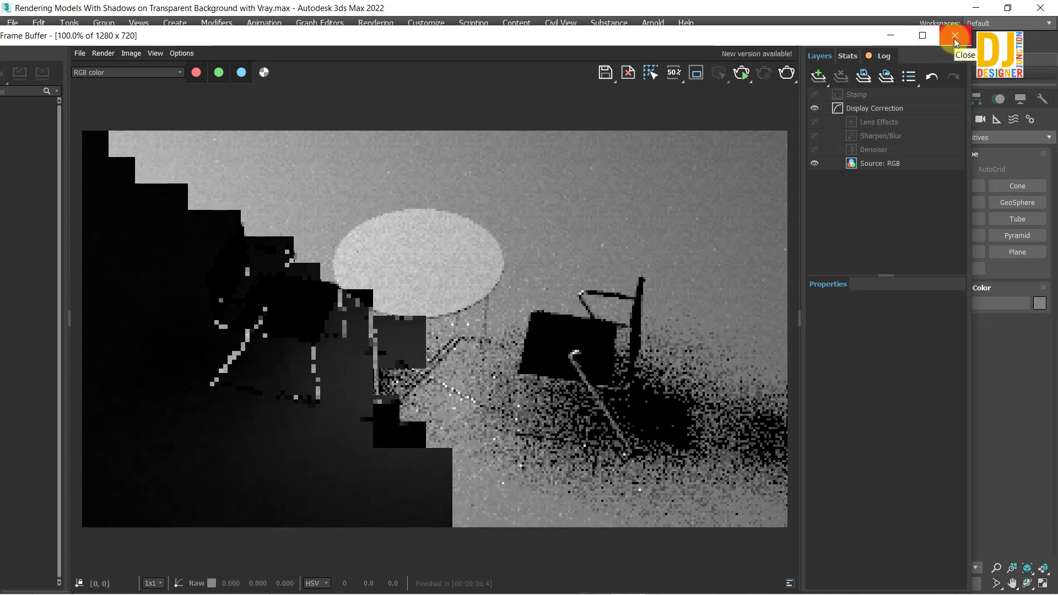
{"action": "left_click", "coordinate": [953, 38]}
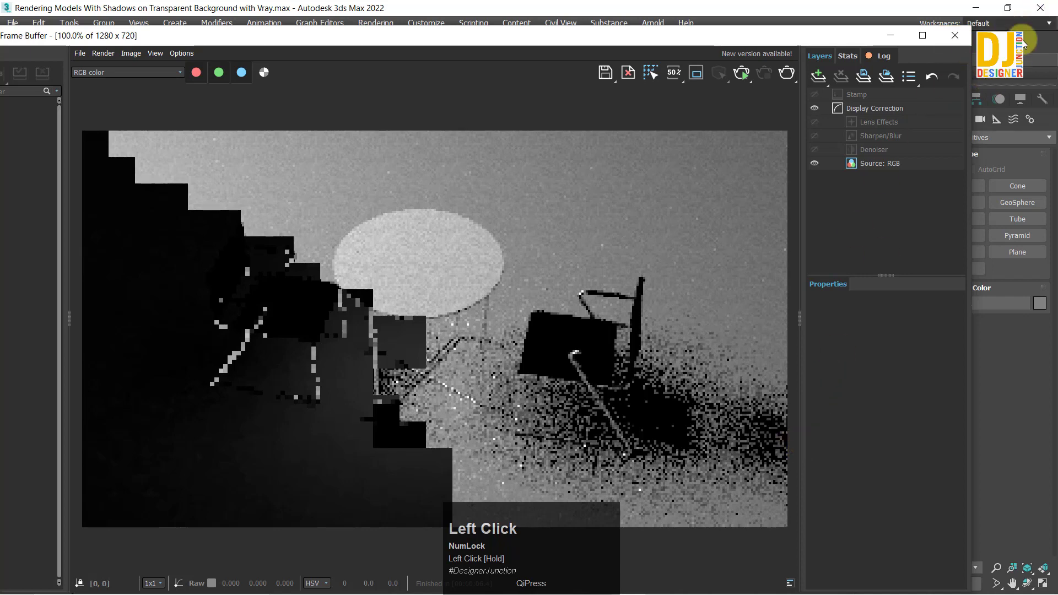
{"action": "left_click", "coordinate": [416, 232]}
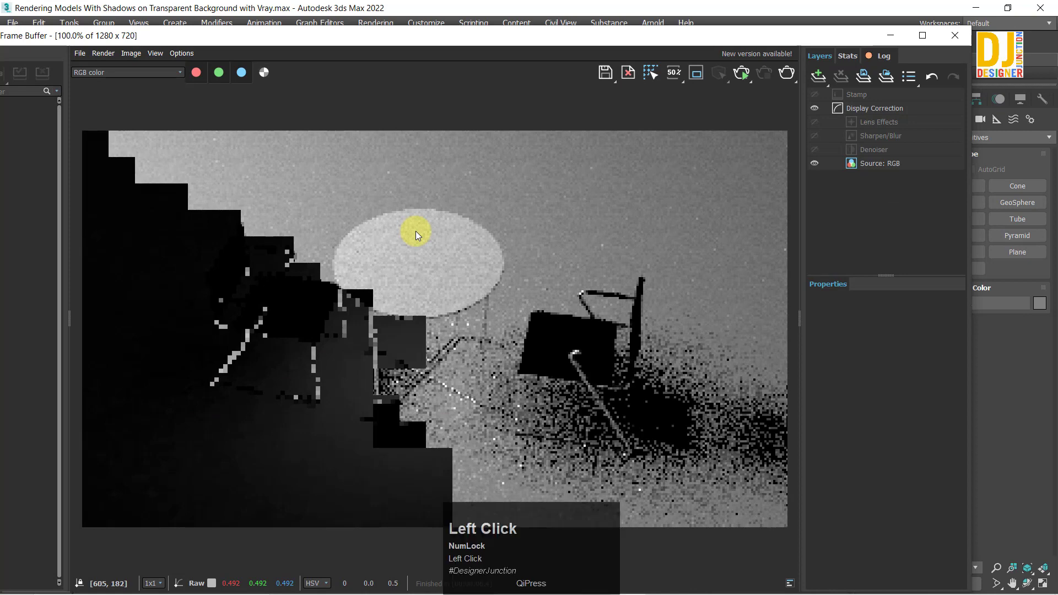
{"action": "left_click", "coordinate": [956, 38]}
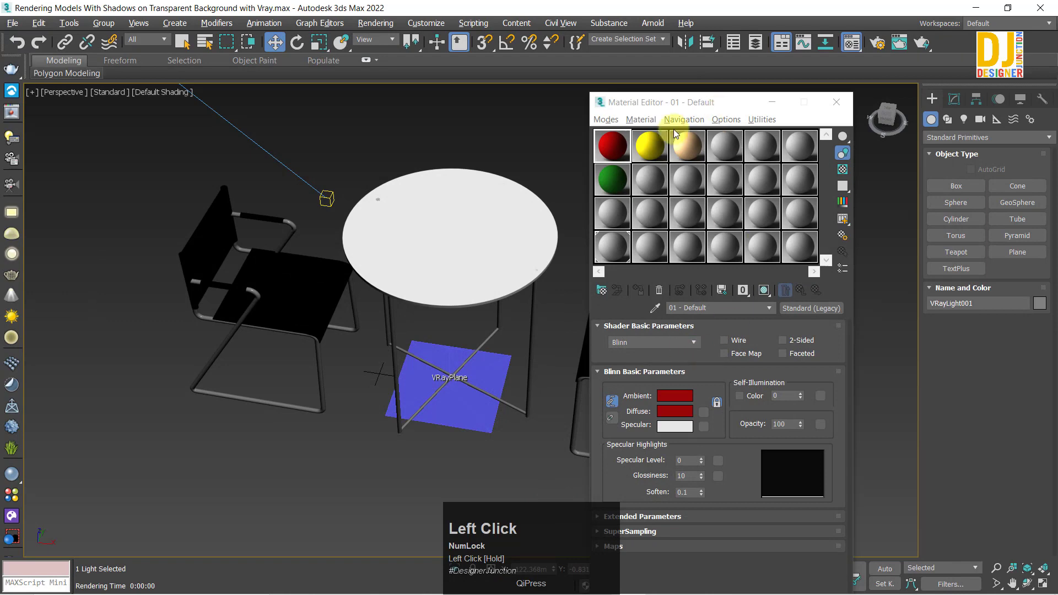
- Pick the V-Ray ground plane's material from the scene into the first sample slot of the third row
{"action": "left_click_drag", "start_coordinate": [614, 105], "coordinate": [727, 46]}
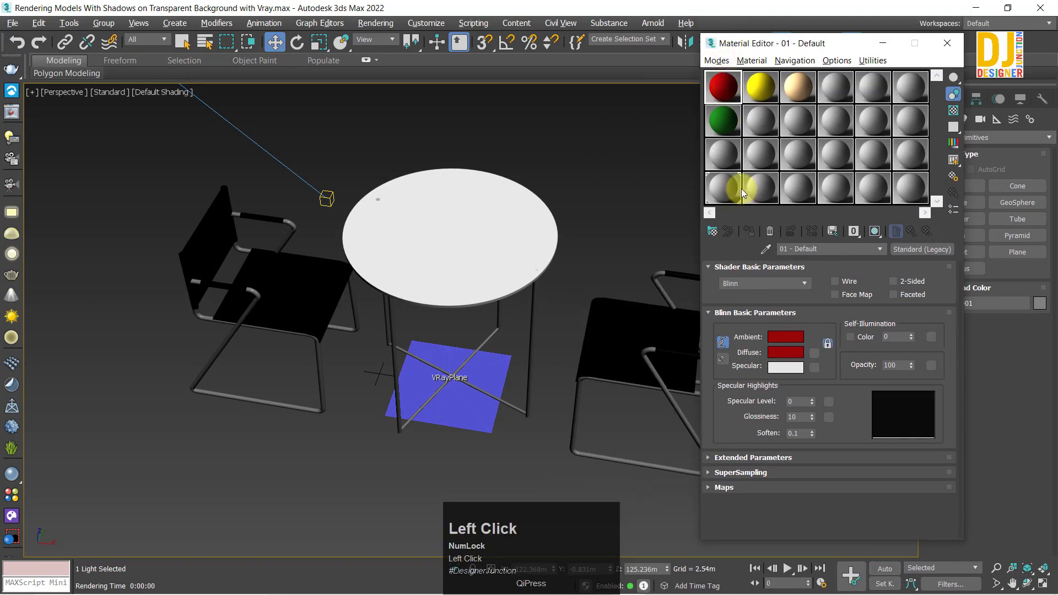
{"action": "left_click", "coordinate": [723, 160]}
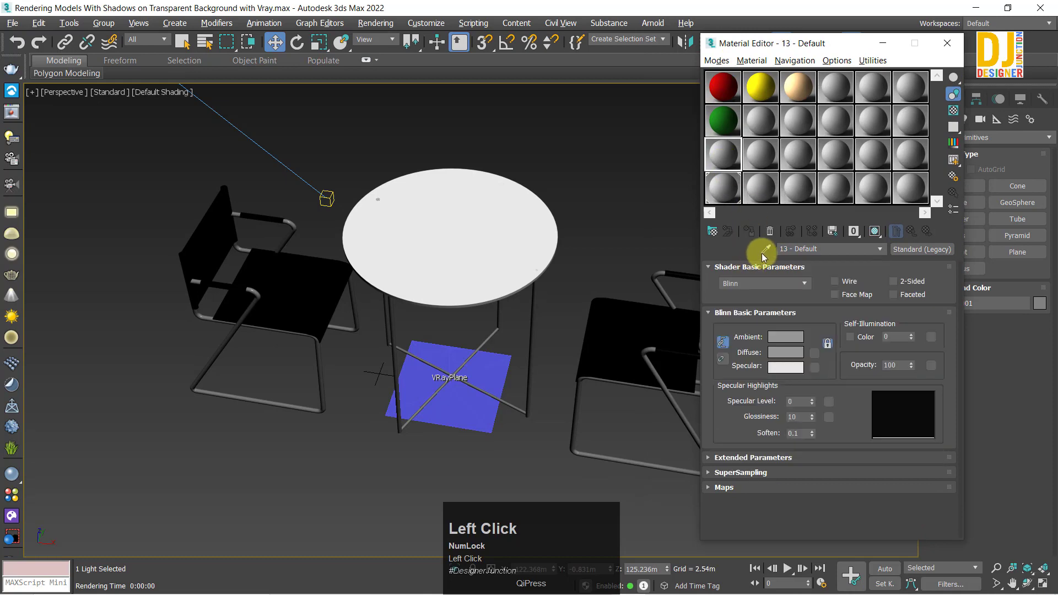
{"action": "left_click", "coordinate": [765, 249]}
{"action": "left_click", "coordinate": [521, 400]}
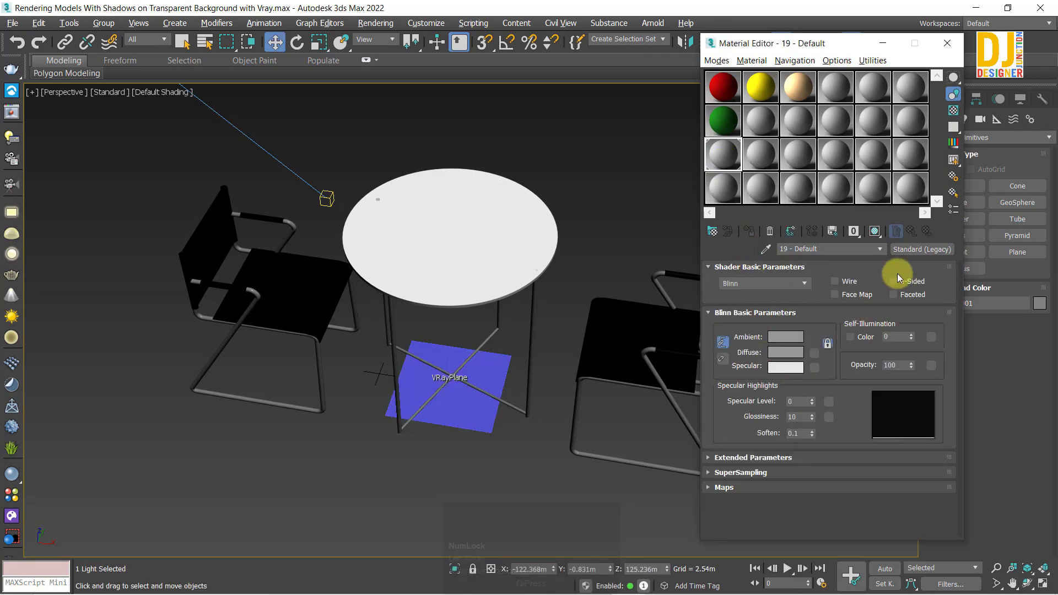
- Change the ground plane's material type to VRayMtl and sample it again from the plane
{"action": "left_click", "coordinate": [917, 253]}
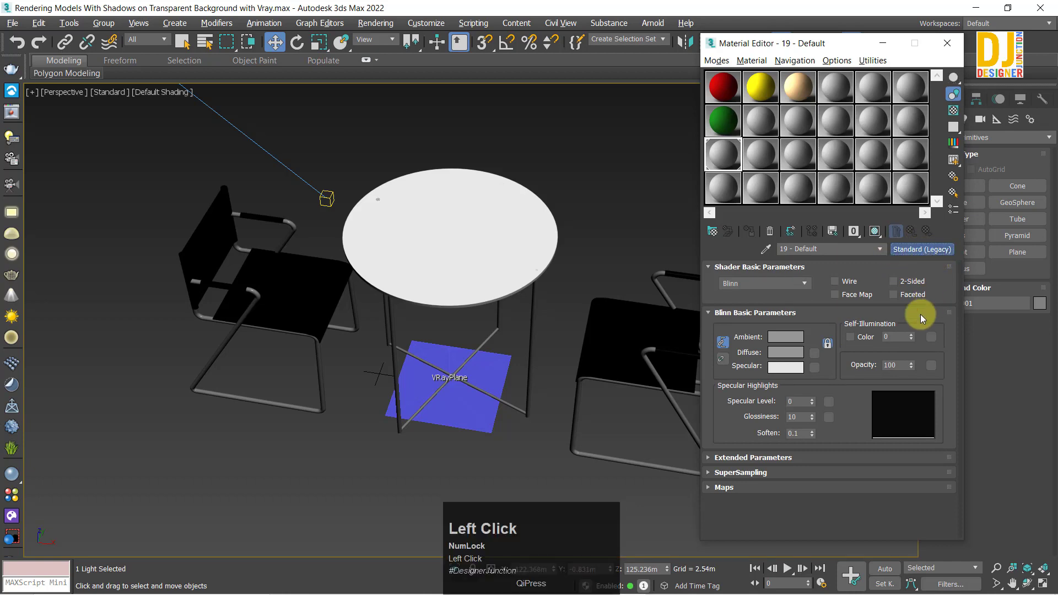
{"action": "left_click", "coordinate": [917, 252]}
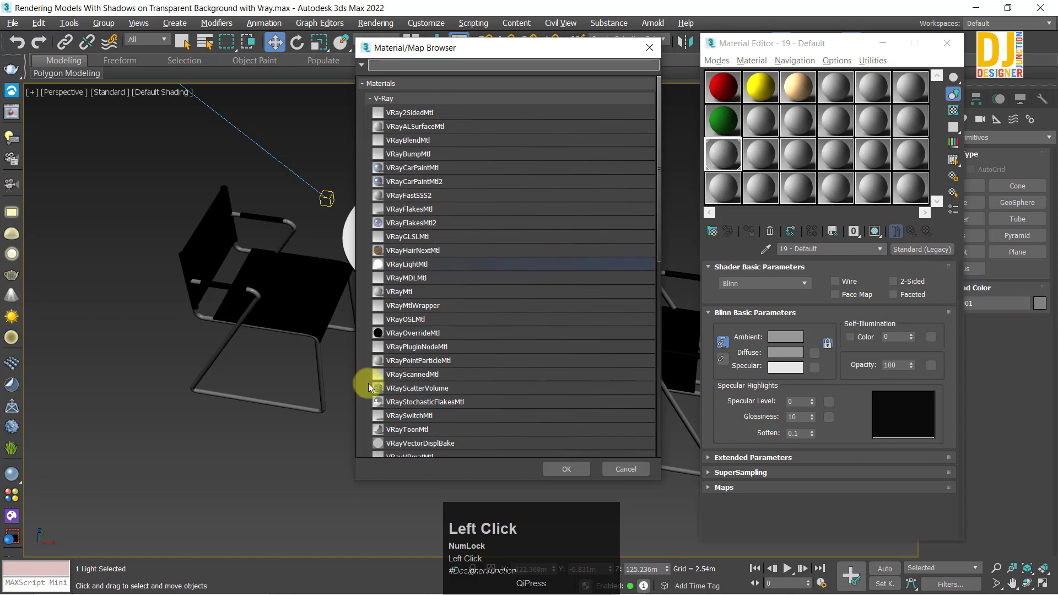
{"action": "left_click", "coordinate": [391, 292]}
{"action": "double_click", "coordinate": [391, 292]}
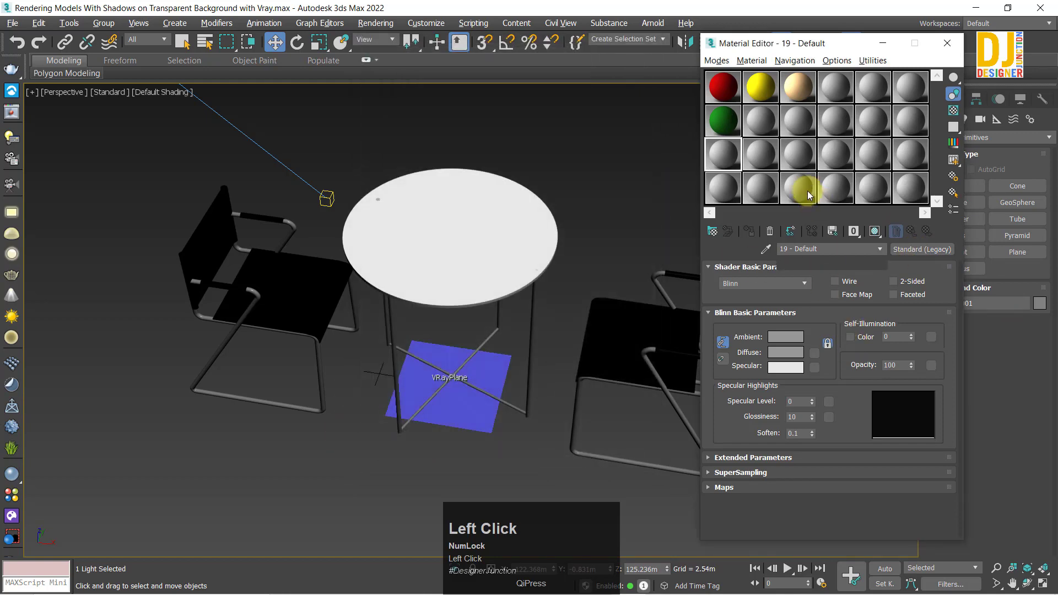
{"action": "left_click", "coordinate": [765, 249]}
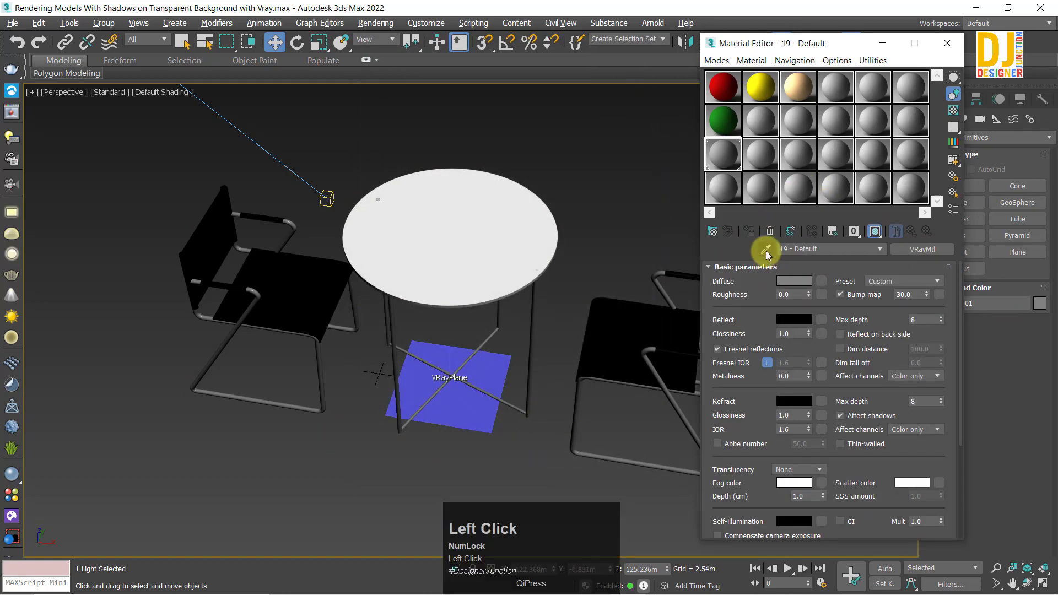
{"action": "left_click", "coordinate": [462, 403]}
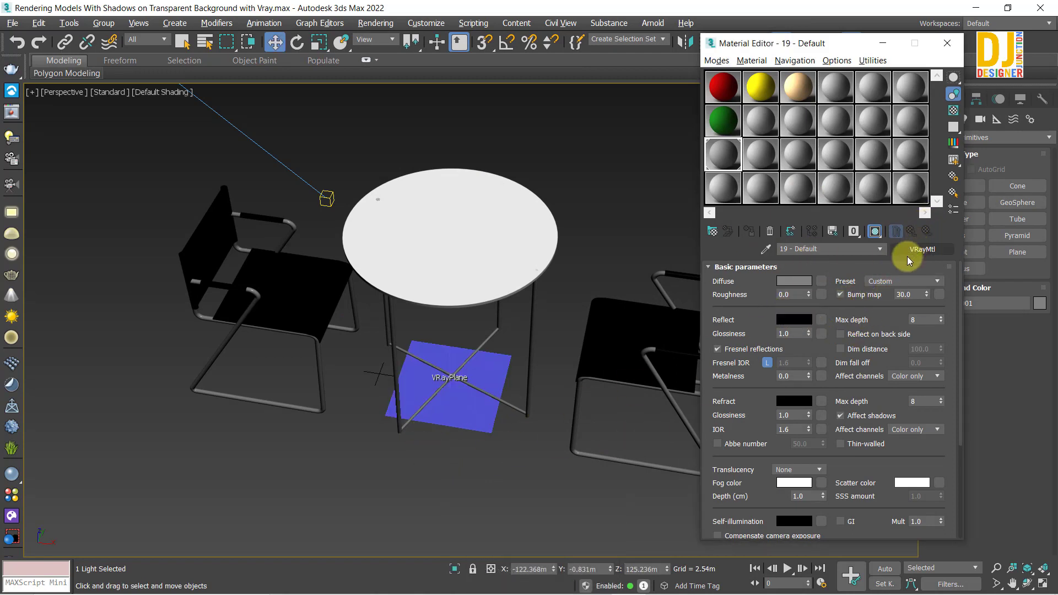
- Wrap the plane's material in a VRayMtlWrapper, keeping the old material as sub-material
{"action": "left_click", "coordinate": [715, 60]}
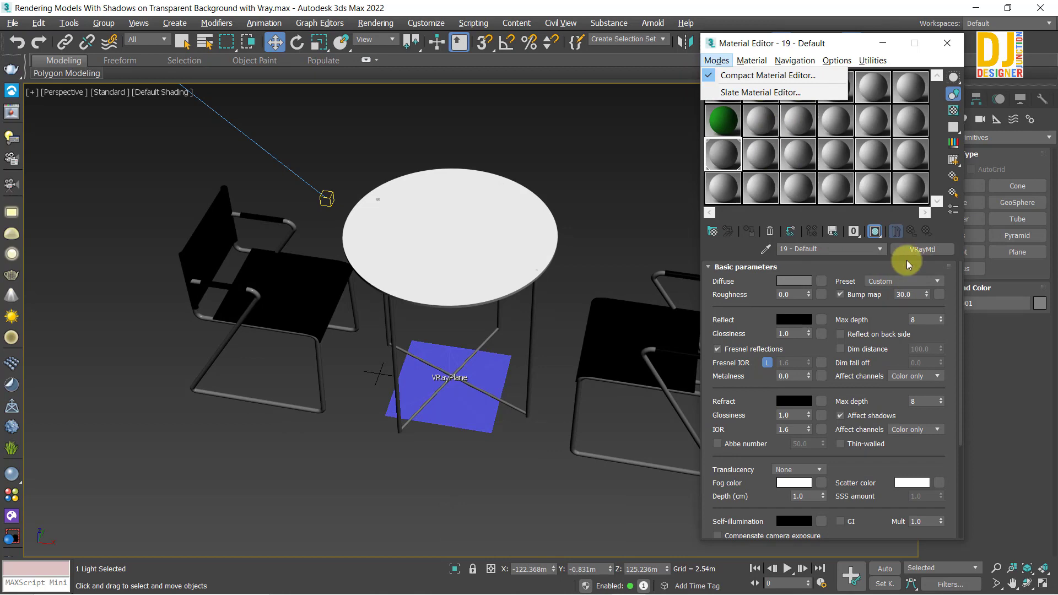
{"action": "left_click", "coordinate": [911, 247]}
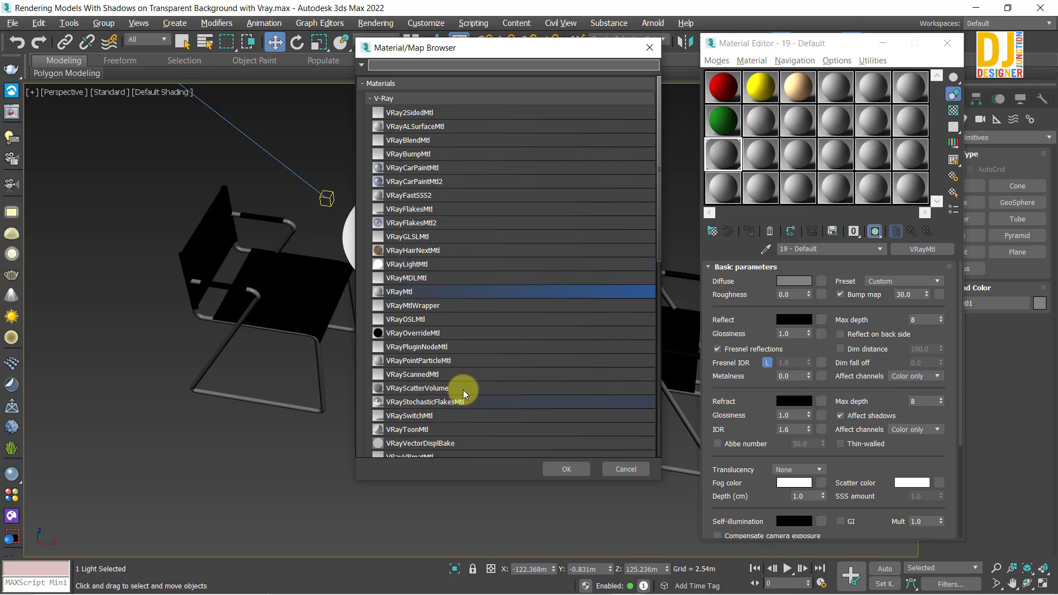
{"action": "left_click", "coordinate": [432, 309]}
{"action": "double_click", "coordinate": [431, 309]}
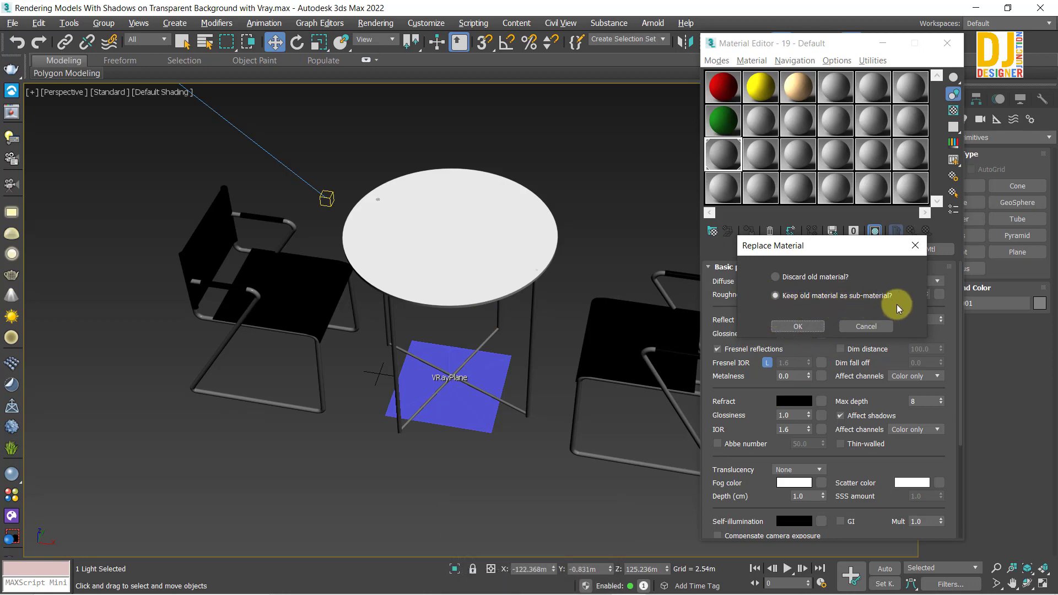
{"action": "left_click_drag", "start_coordinate": [755, 244], "coordinate": [888, 119]}
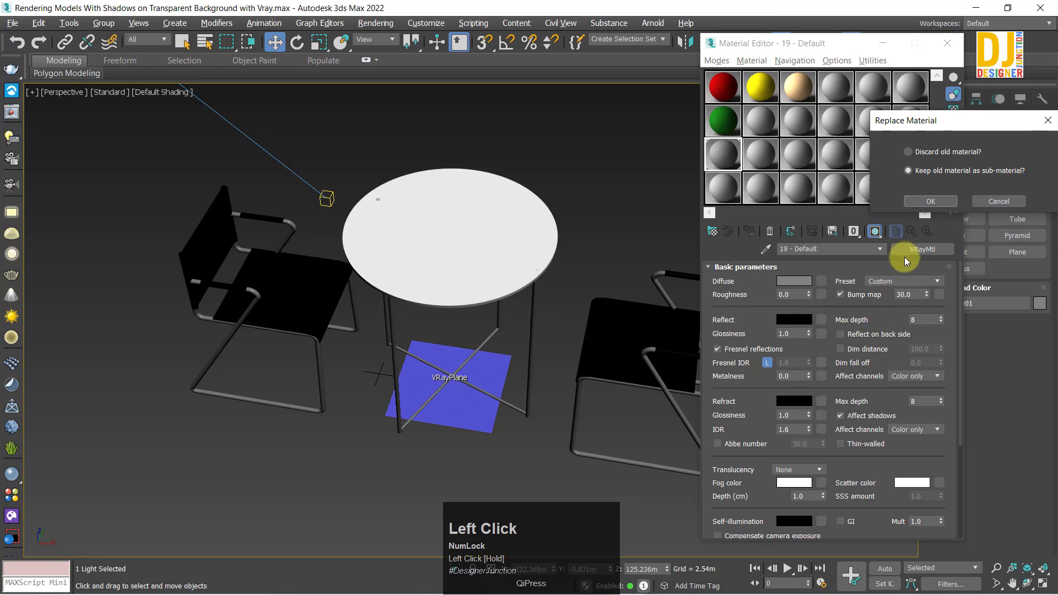
{"action": "left_click", "coordinate": [928, 201]}
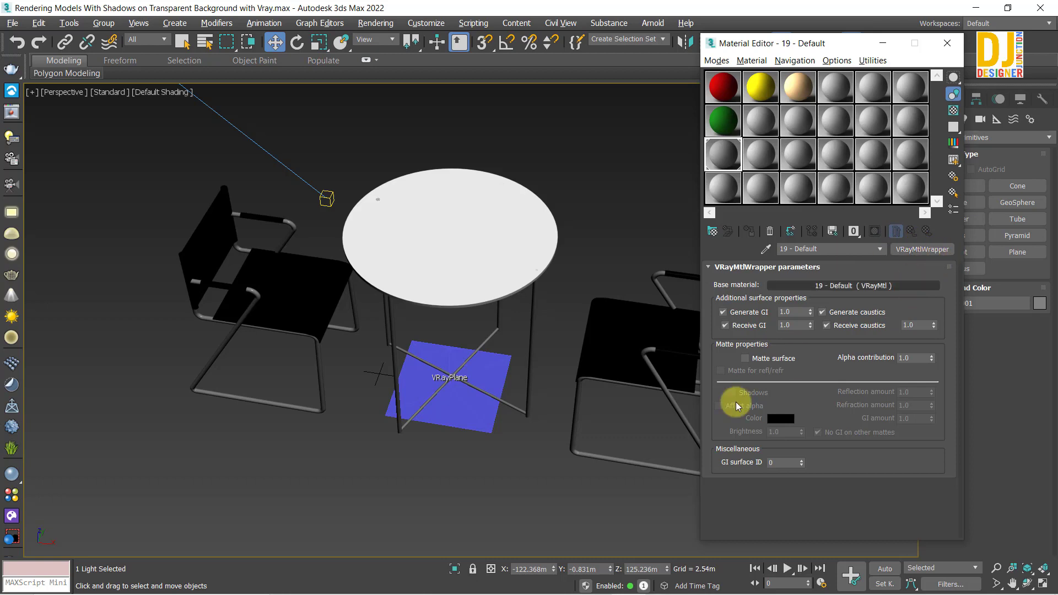
- Review the V-Ray object properties of the ground plane, including its matte settings, and close them without changes
{"action": "left_click", "coordinate": [471, 397]}
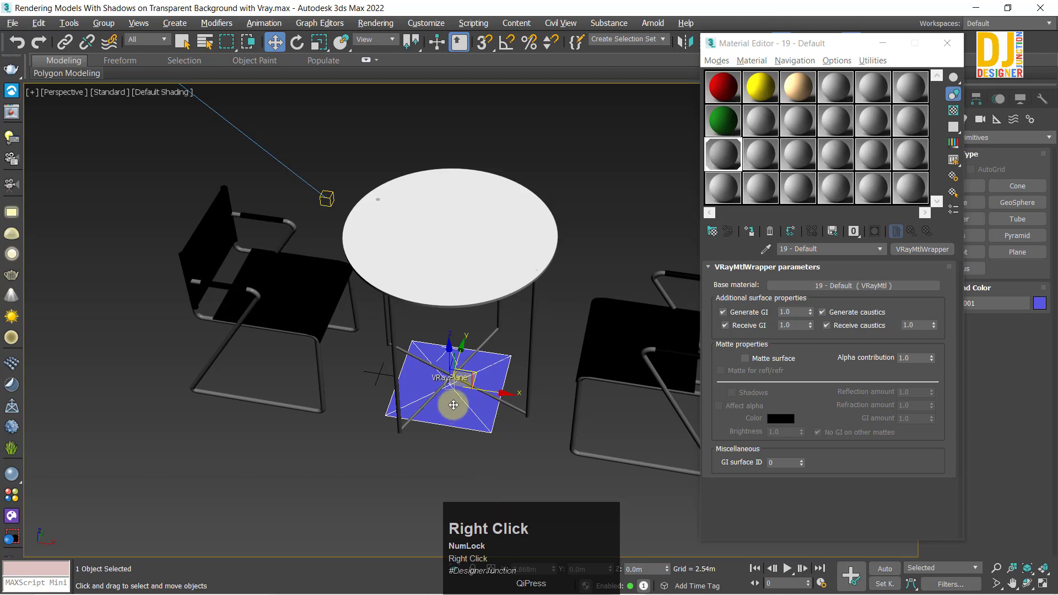
{"action": "right_click", "coordinate": [449, 386]}
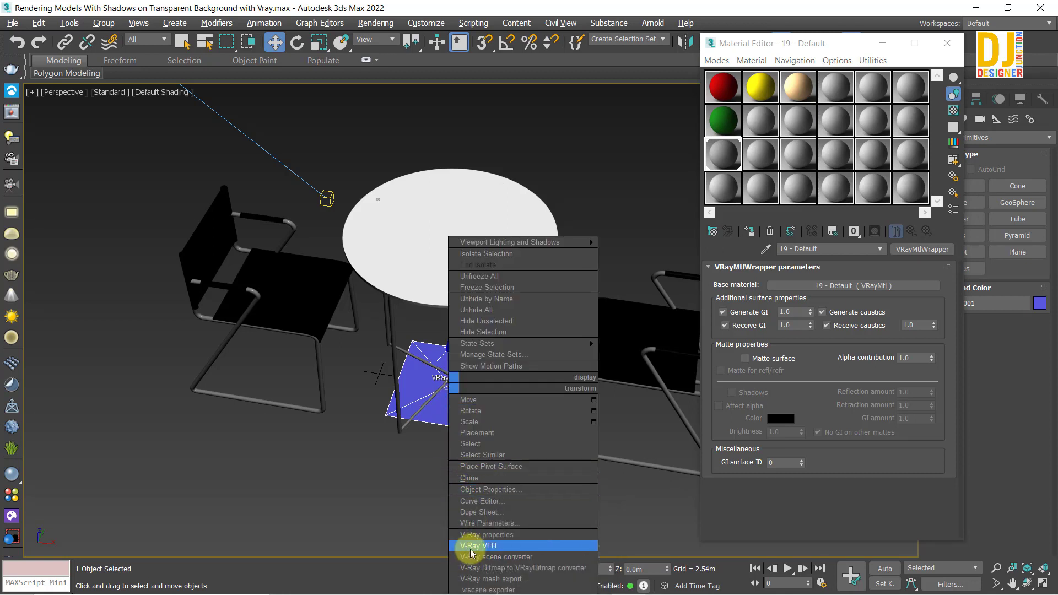
{"action": "left_click", "coordinate": [510, 535]}
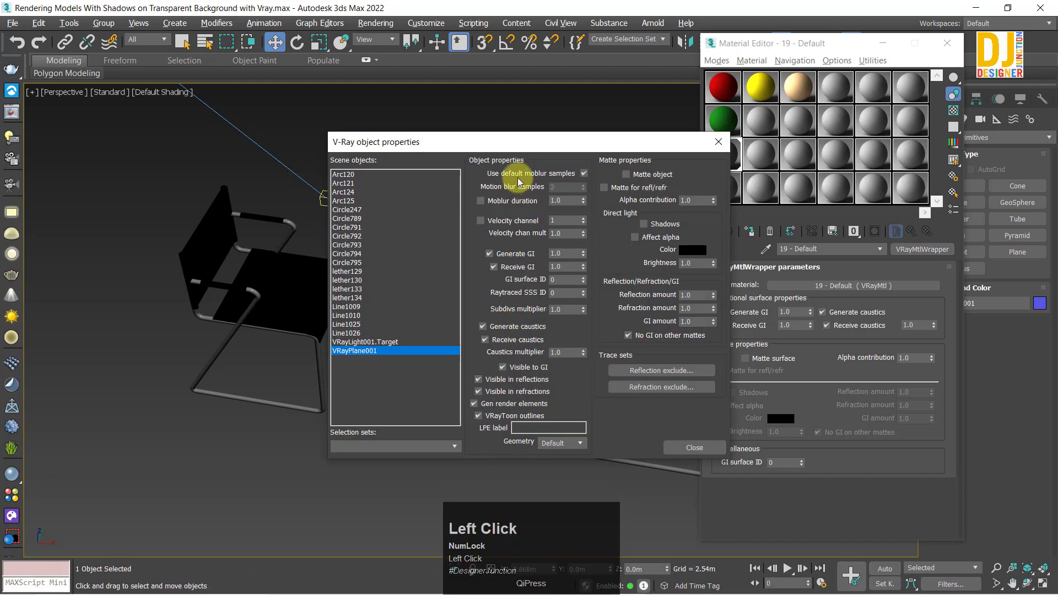
{"action": "left_click_drag", "start_coordinate": [527, 150], "coordinate": [390, 80]}
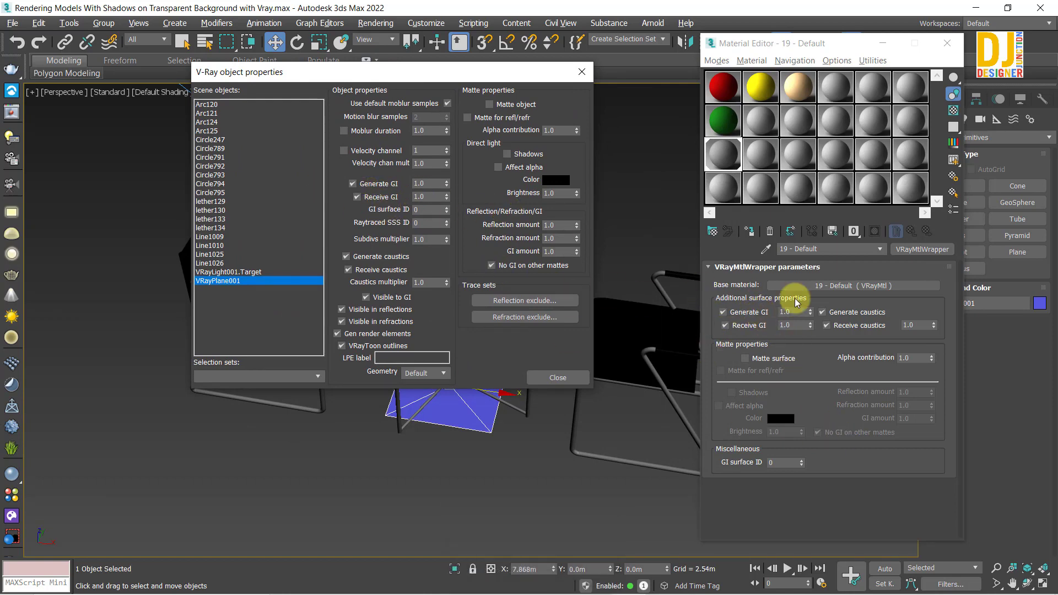
{"action": "left_click", "coordinate": [580, 74]}
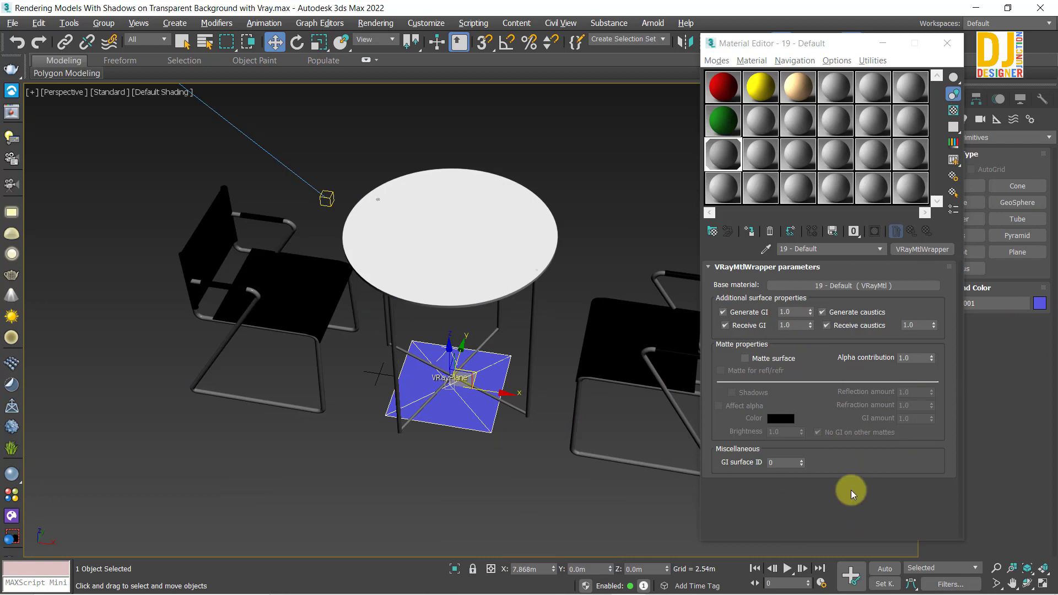
- Show the V-Ray frame buffer, place it beside the Material Editor, and stop the running test render
{"action": "left_click", "coordinate": [12, 111]}
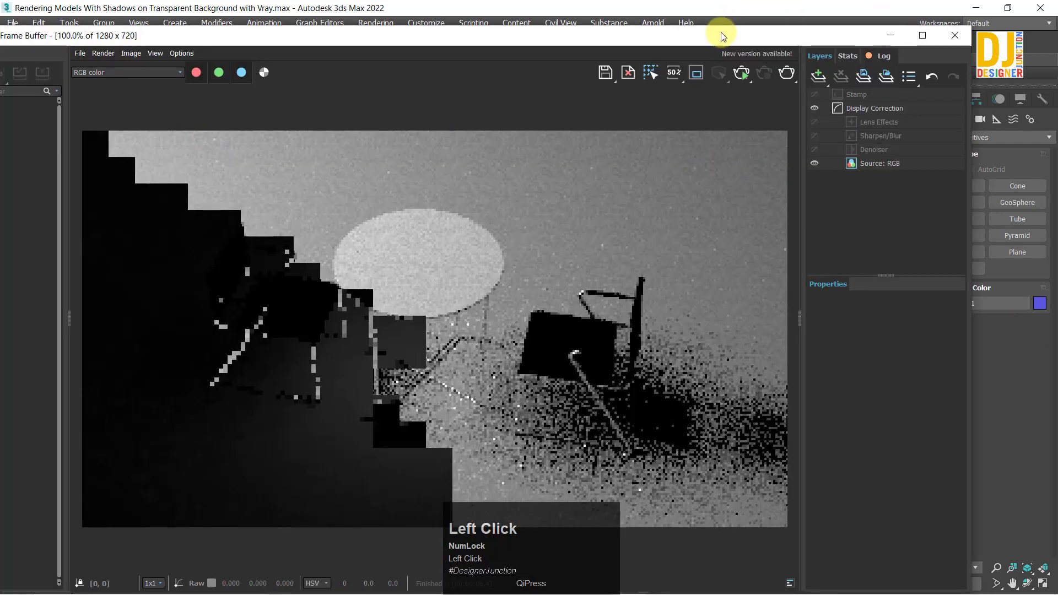
{"action": "left_click_drag", "start_coordinate": [723, 36], "coordinate": [589, 48]}
{"action": "left_click_drag", "start_coordinate": [852, 41], "coordinate": [924, 29]}
{"action": "left_click_drag", "start_coordinate": [603, 51], "coordinate": [573, 32]}
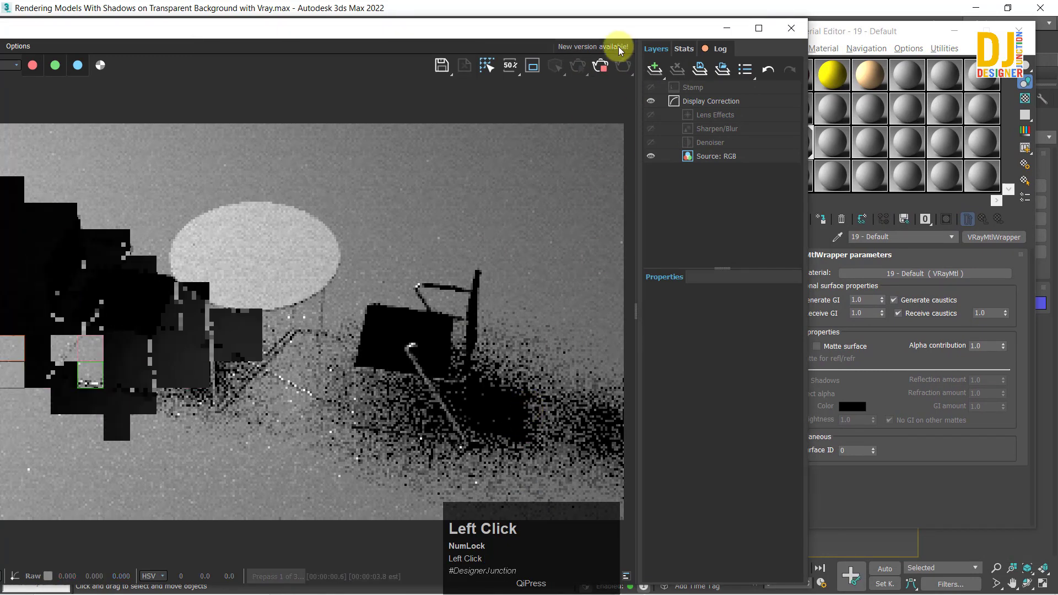
{"action": "left_click_drag", "start_coordinate": [569, 37], "coordinate": [538, 61]}
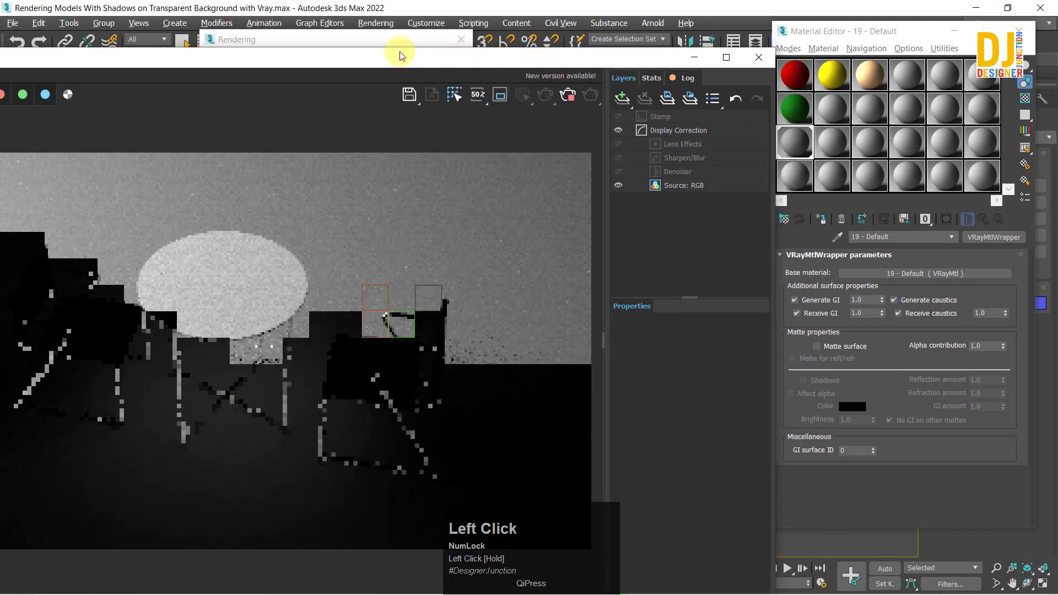
{"action": "left_click_drag", "start_coordinate": [392, 35], "coordinate": [370, 24]}
{"action": "left_click", "coordinate": [446, 28]}
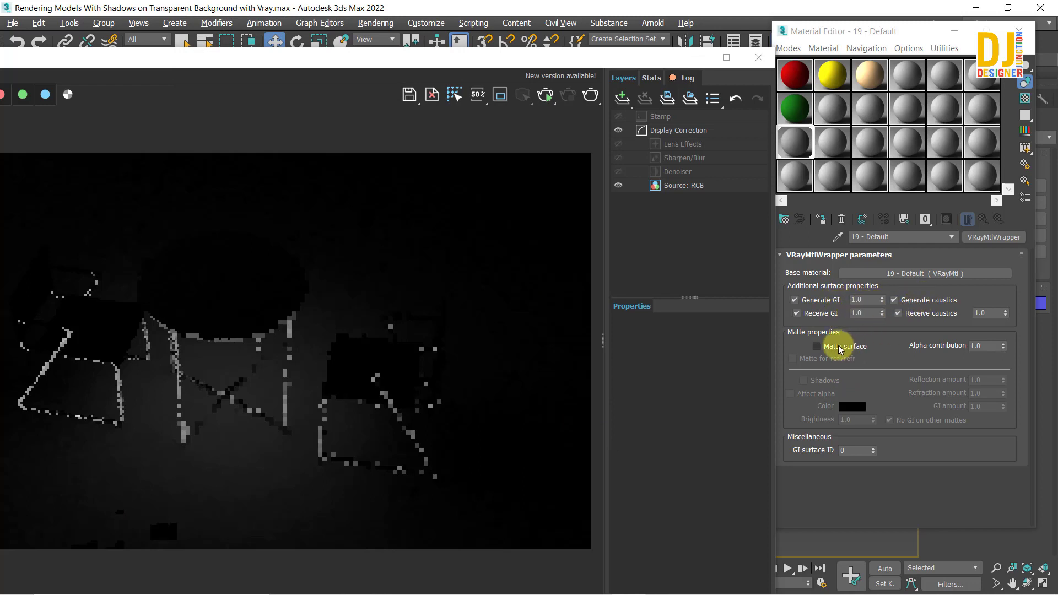
- Enable Matte surface in the ground plane's wrapper material, test render the scene to inspect the floor, and stop the render
{"action": "left_click", "coordinate": [817, 346]}
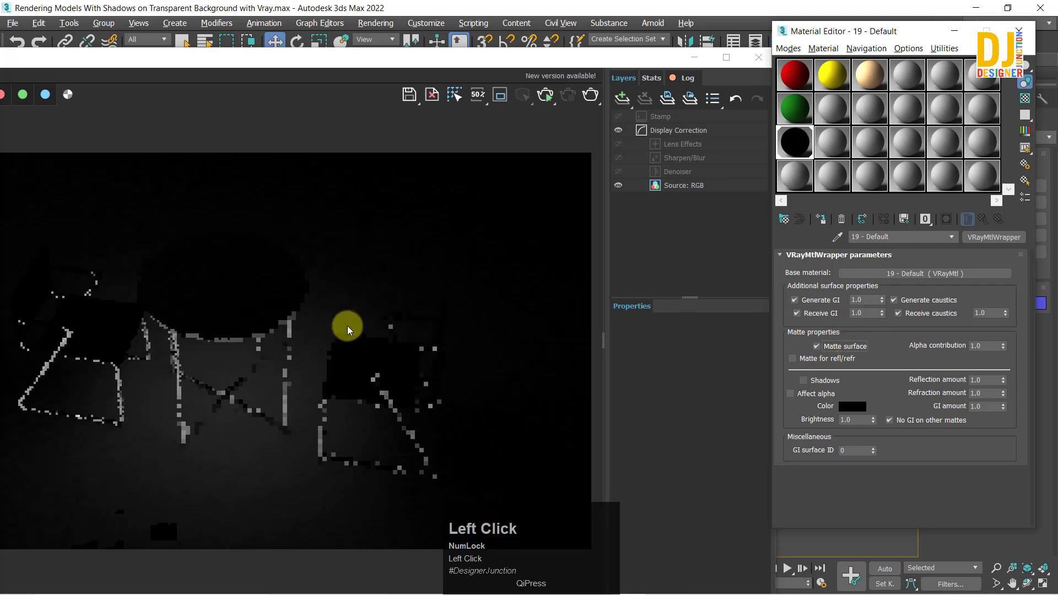
{"action": "left_click", "coordinate": [590, 95]}
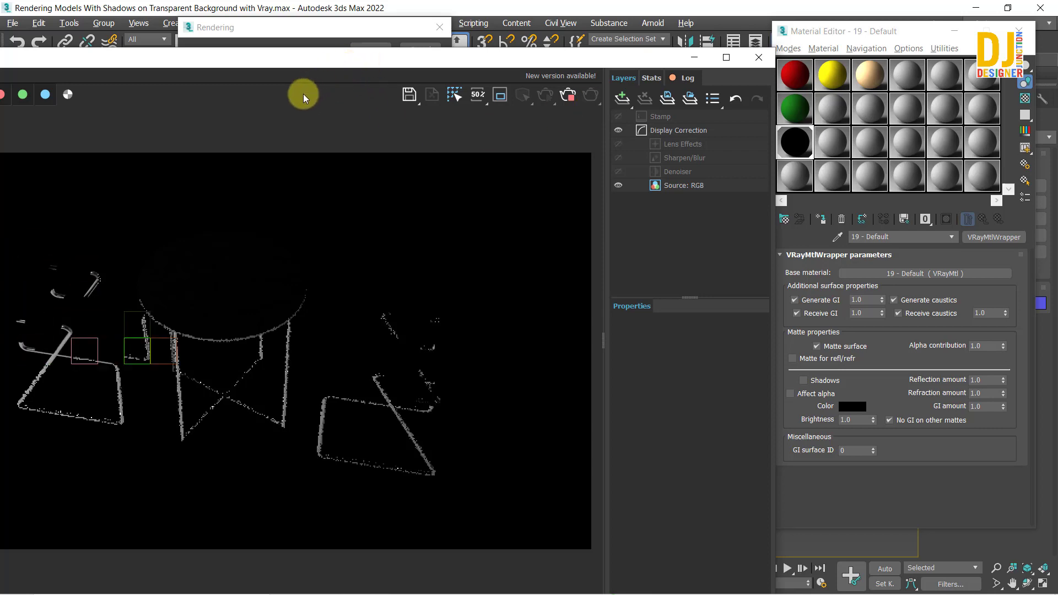
{"action": "left_click_drag", "start_coordinate": [287, 61], "coordinate": [306, 24]}
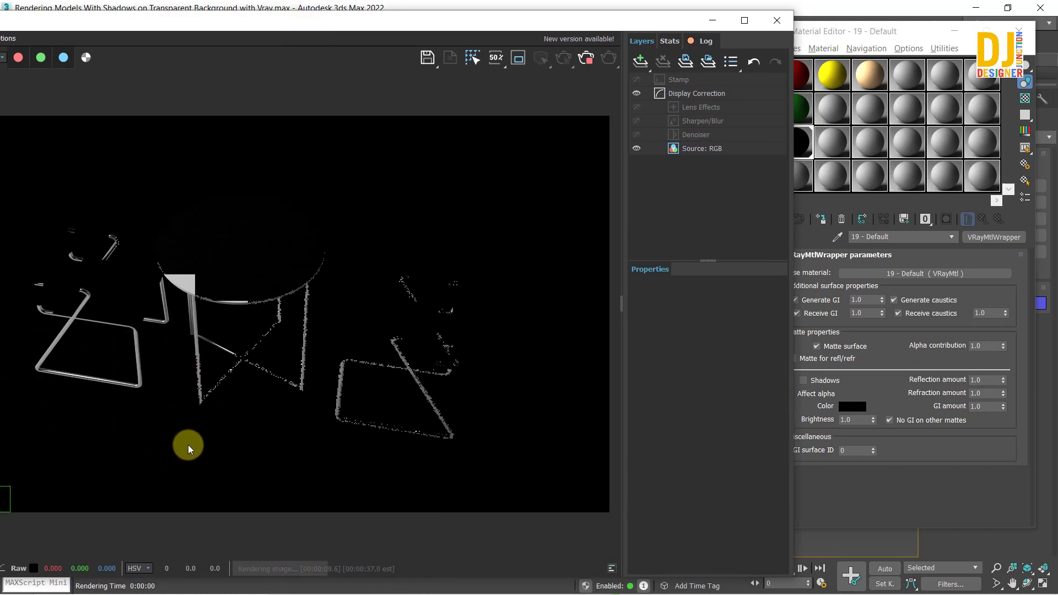
{"action": "scroll", "coordinate": [203, 302], "scroll_direction": "up", "scroll_amount": 2}
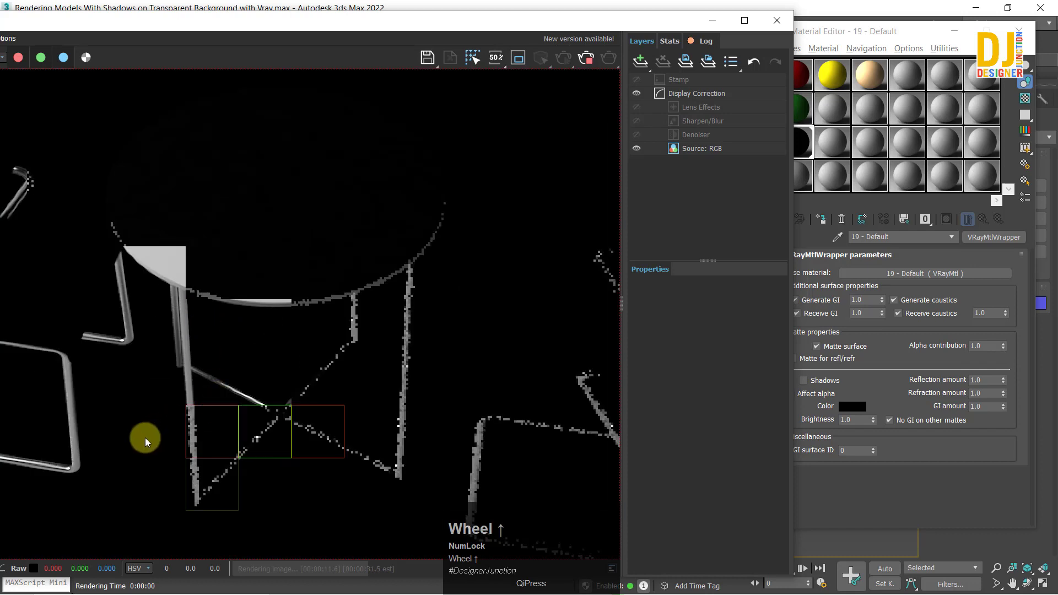
{"action": "scroll", "coordinate": [266, 421], "scroll_direction": "down", "scroll_amount": 3}
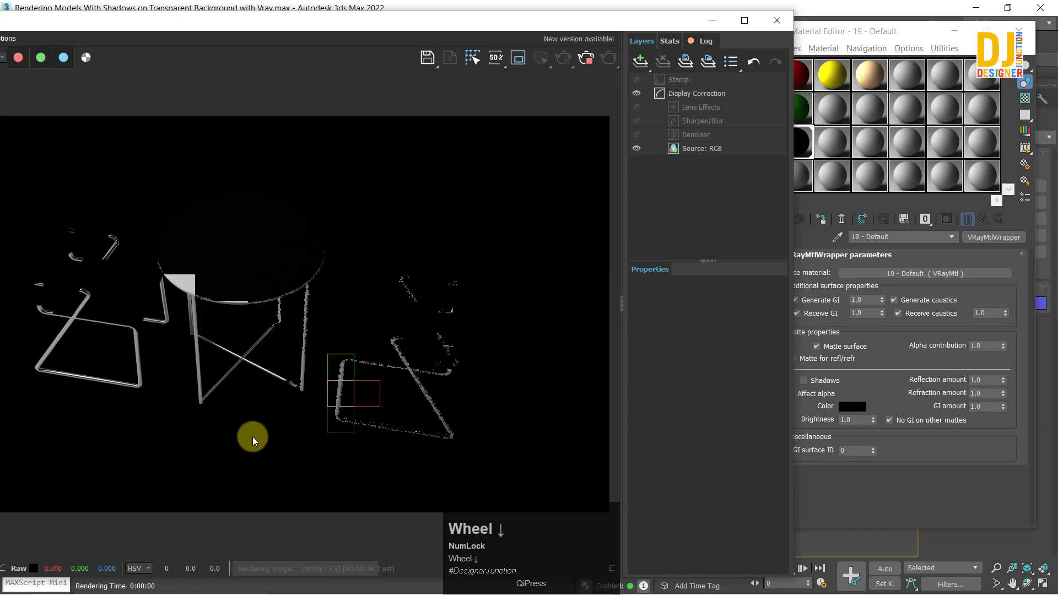
{"action": "left_click_drag", "start_coordinate": [412, 28], "coordinate": [430, 77]}
{"action": "left_click", "coordinate": [439, 28]}
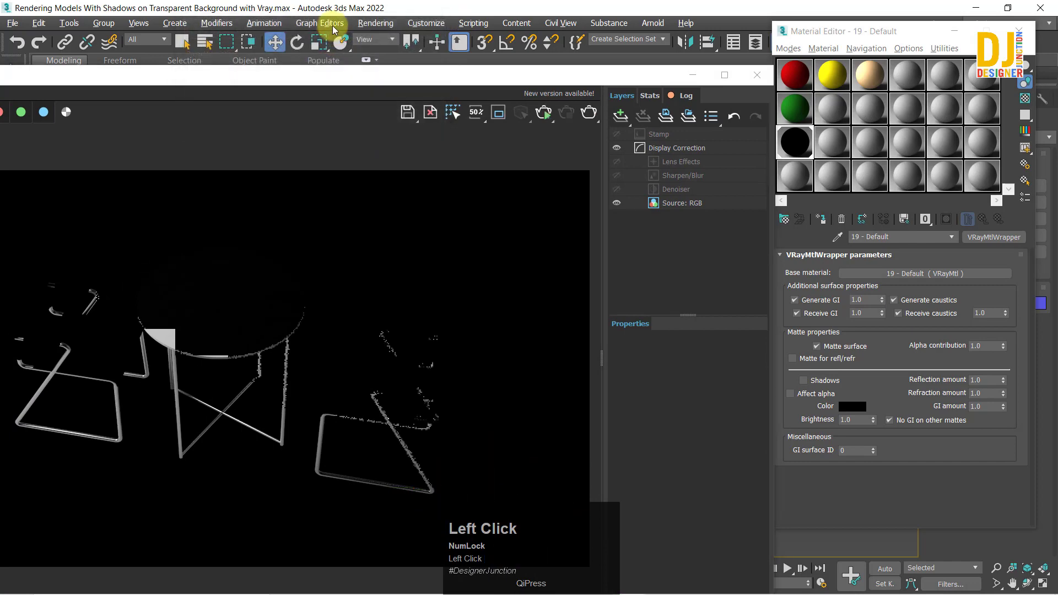
- Change the environment background color to a mid grey
{"action": "left_click", "coordinate": [384, 28]}
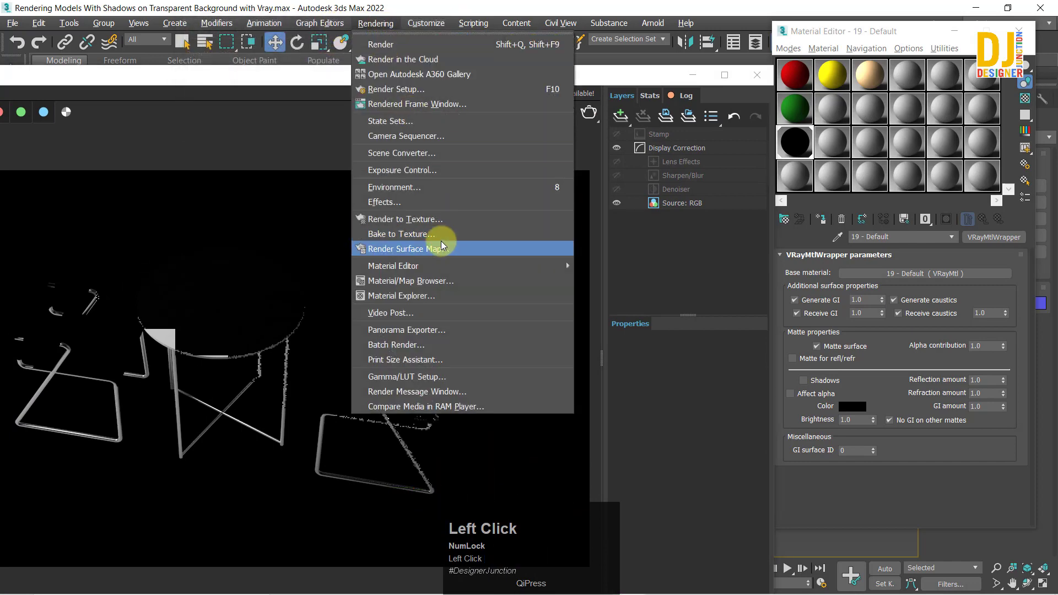
{"action": "left_click", "coordinate": [411, 186]}
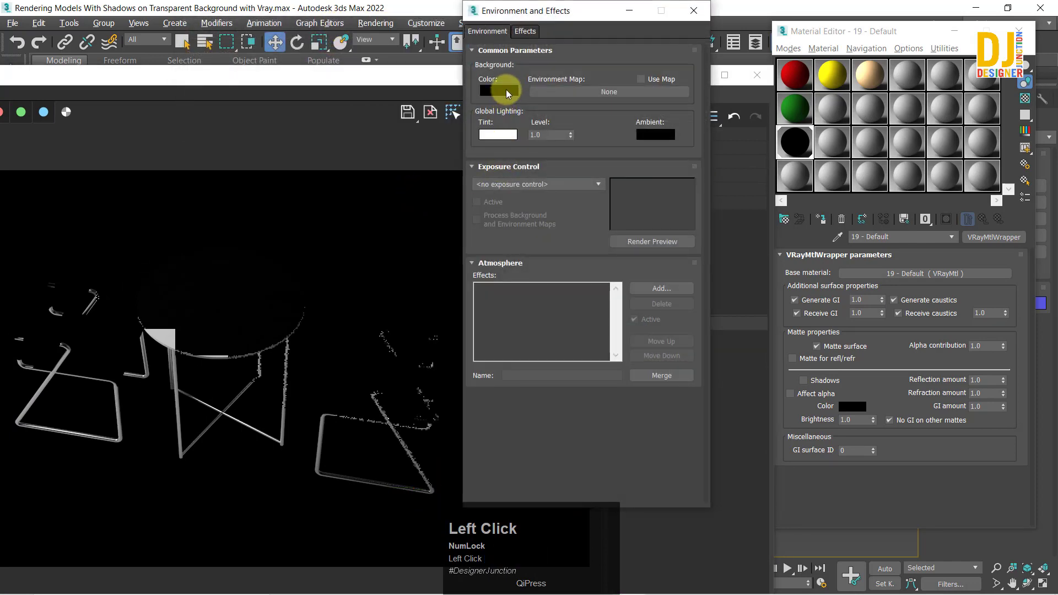
{"action": "left_click", "coordinate": [506, 90]}
{"action": "left_click", "coordinate": [362, 119]}
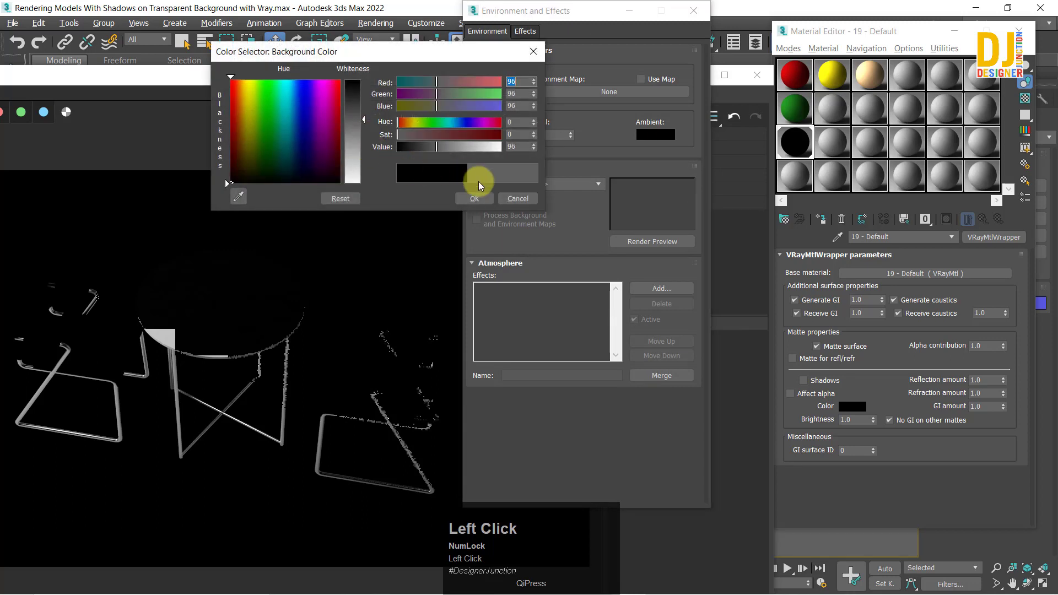
{"action": "left_click", "coordinate": [363, 132]}
{"action": "left_click", "coordinate": [455, 199]}
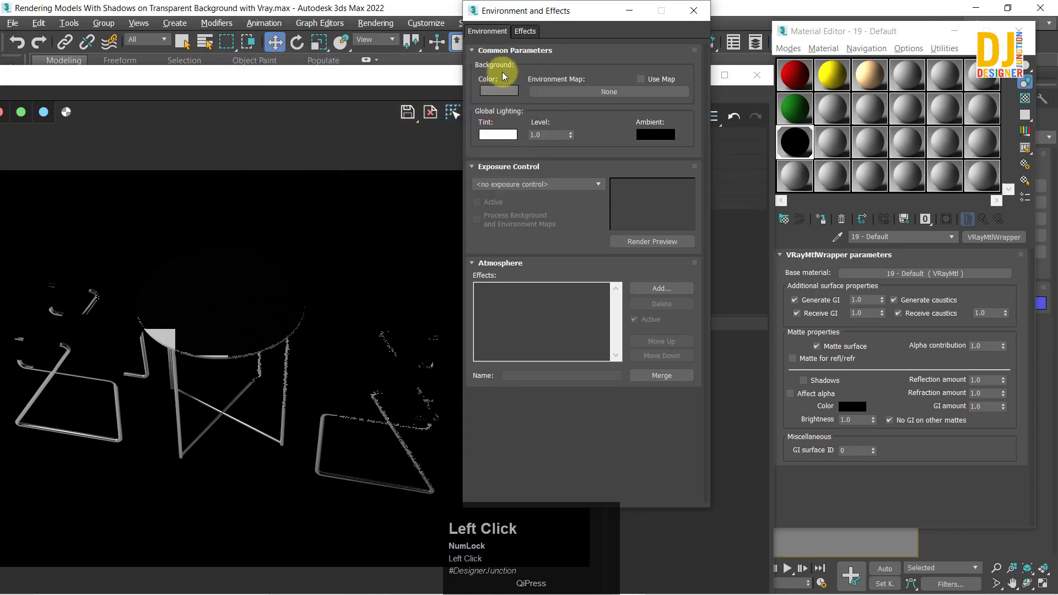
- Test render the scene with the grey background, stop the render, and close the environment settings
{"action": "left_click_drag", "start_coordinate": [378, 77], "coordinate": [362, 68]}
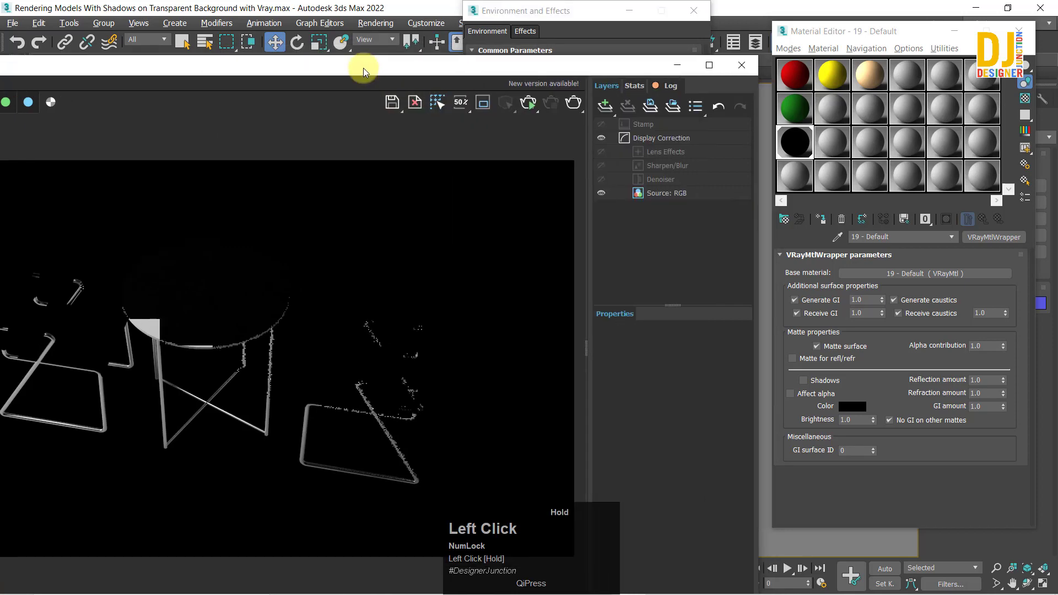
{"action": "left_click", "coordinate": [570, 105]}
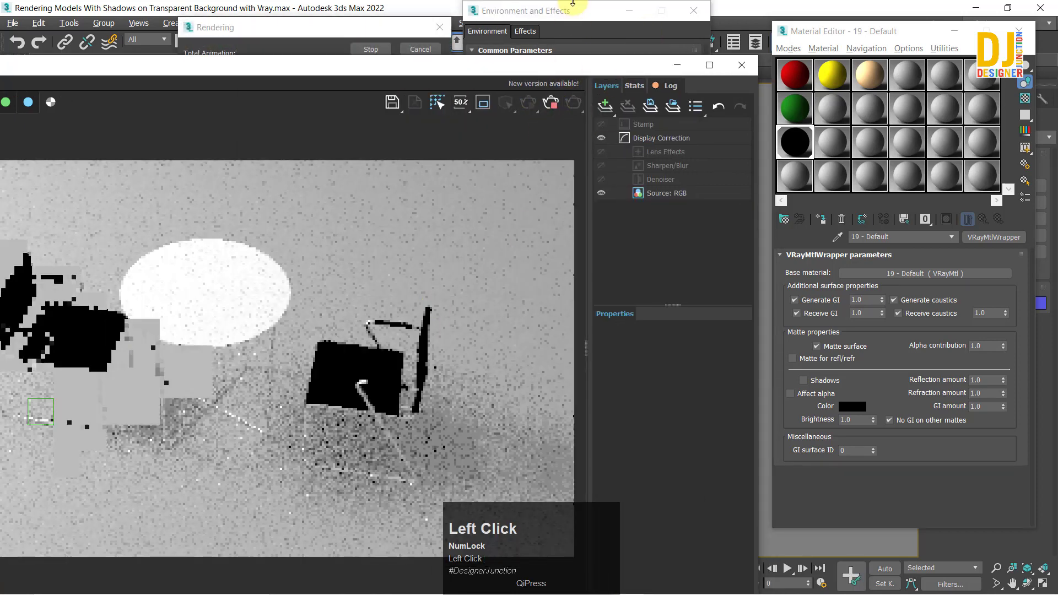
{"action": "left_click", "coordinate": [572, 2]}
{"action": "left_click", "coordinate": [362, 330]}
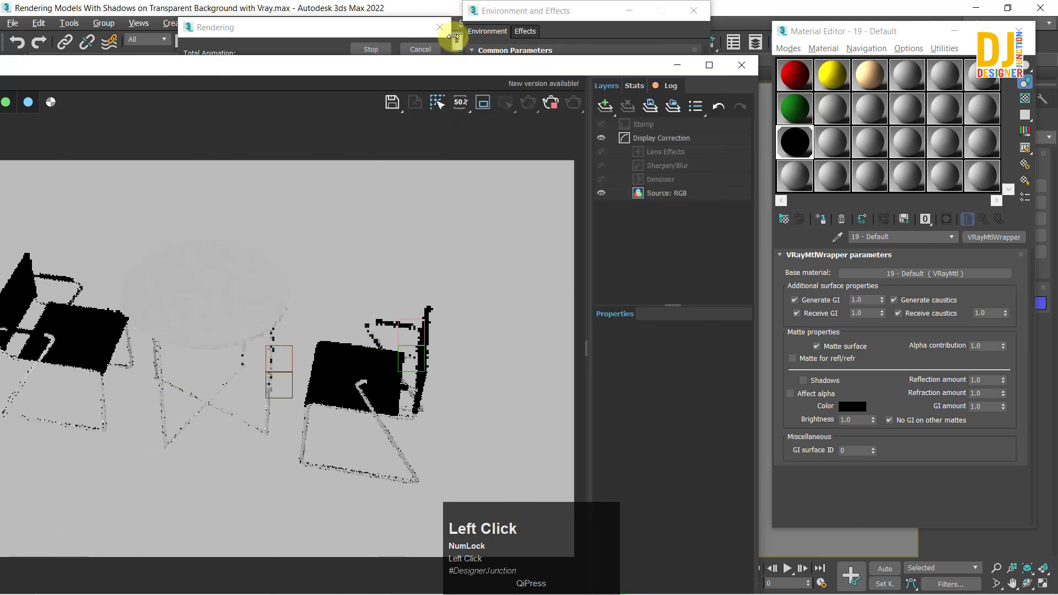
{"action": "left_click", "coordinate": [688, 14]}
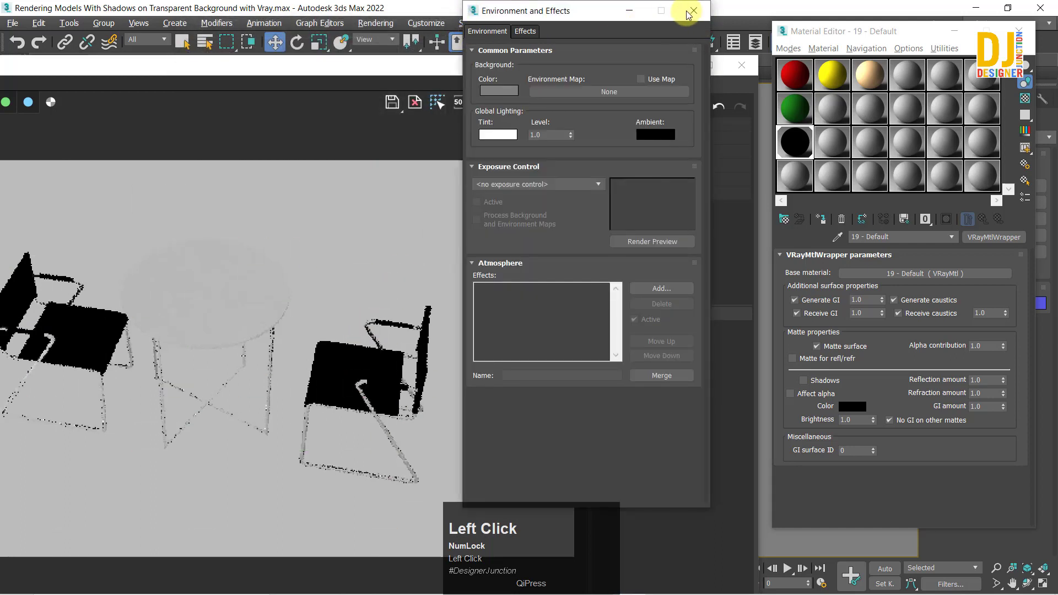
{"action": "left_click", "coordinate": [693, 12]}
- Render the scene again, inspect the ground under the table, and make the render buckets follow the pointer
{"action": "left_click", "coordinate": [573, 106]}
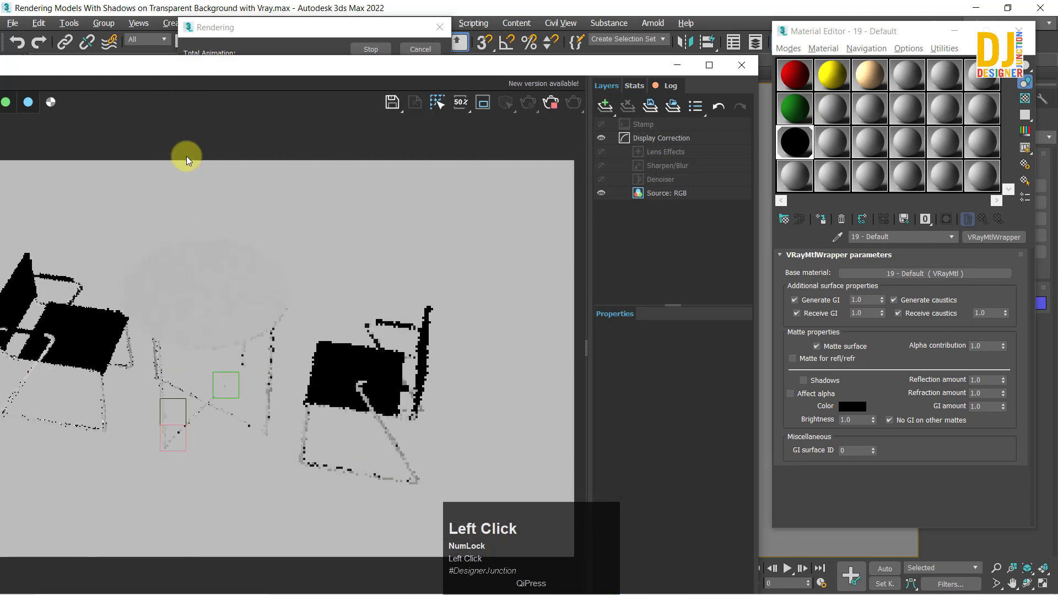
{"action": "left_click_drag", "start_coordinate": [213, 66], "coordinate": [209, 212]}
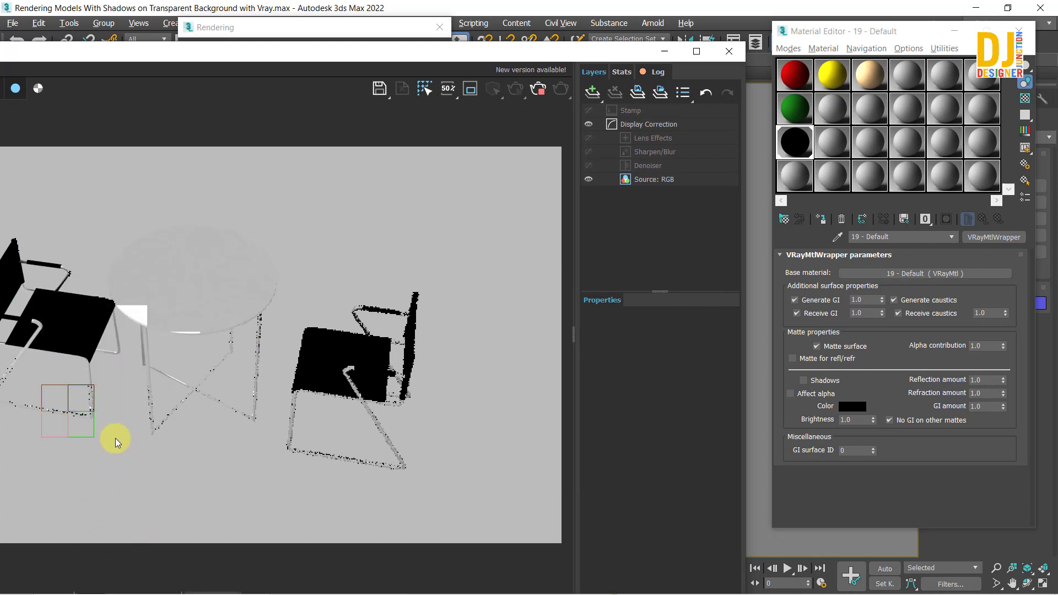
{"action": "scroll", "coordinate": [85, 433], "scroll_direction": "up", "scroll_amount": 2}
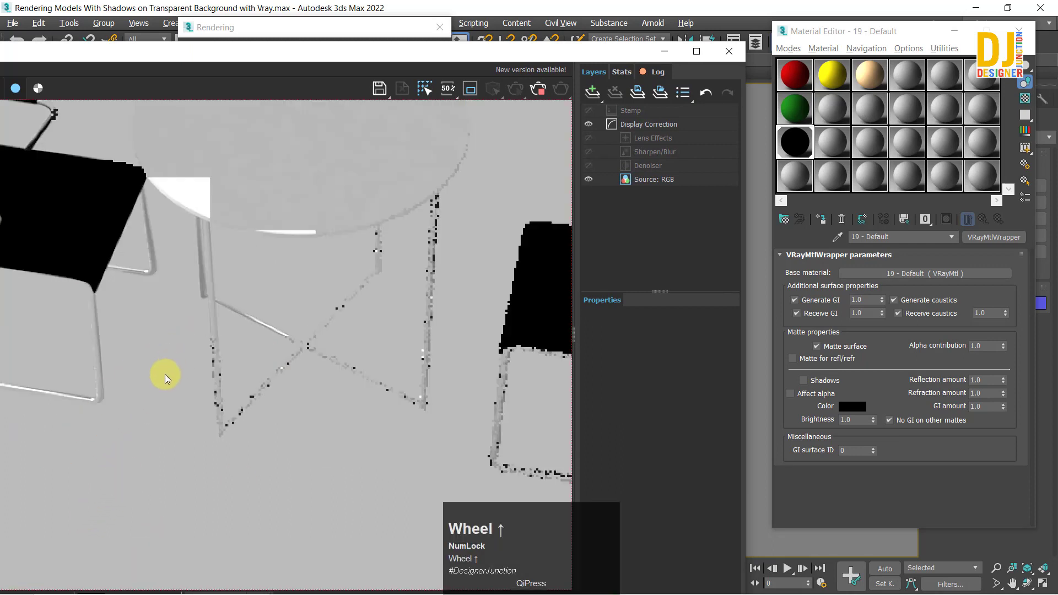
{"action": "scroll", "coordinate": [164, 376], "scroll_direction": "down", "scroll_amount": 2}
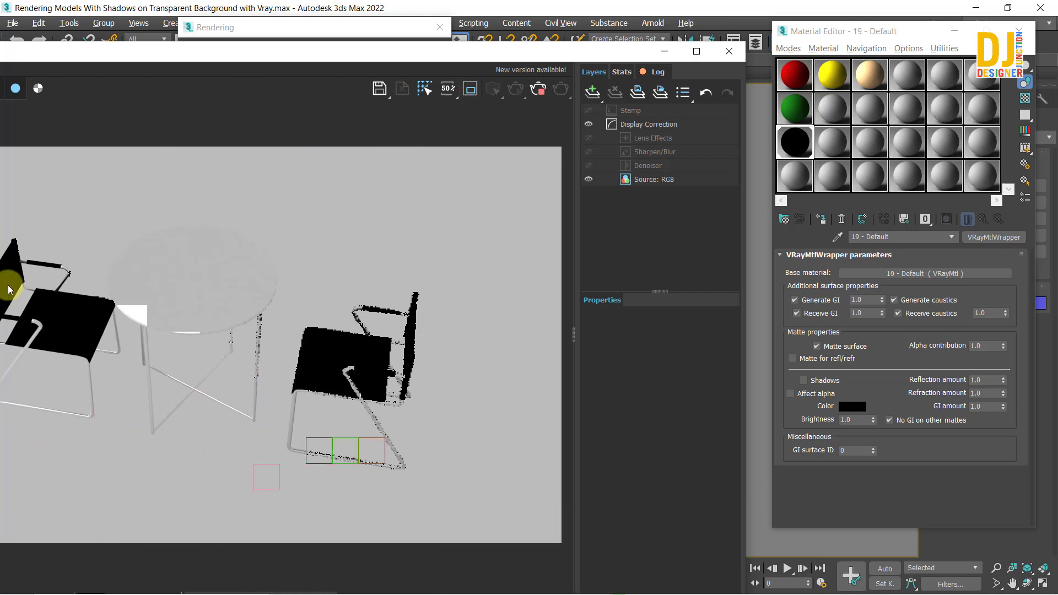
{"action": "left_click", "coordinate": [419, 93]}
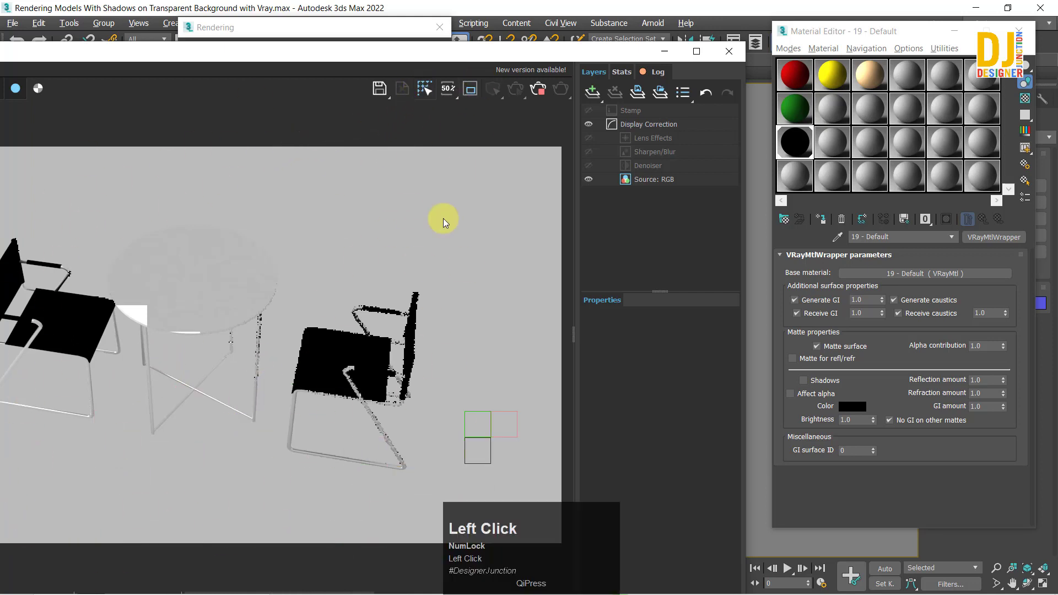
- Examine the table, chairs and ground in the ongoing render for shadows, and end the render during denoising
{"action": "scroll", "coordinate": [42, 436], "scroll_direction": "up", "scroll_amount": 2}
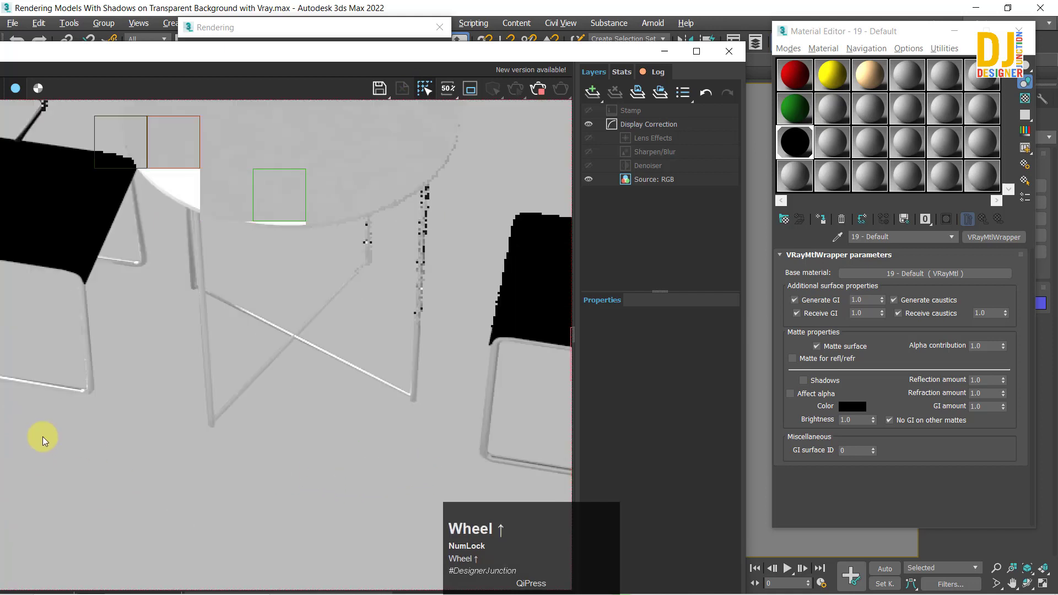
{"action": "middle_click_drag", "start_coordinate": [42, 436], "coordinate": [272, 351]}
{"action": "scroll", "coordinate": [265, 358], "scroll_direction": "down", "scroll_amount": 1}
{"action": "scroll", "coordinate": [266, 358], "scroll_direction": "down", "scroll_amount": 3}
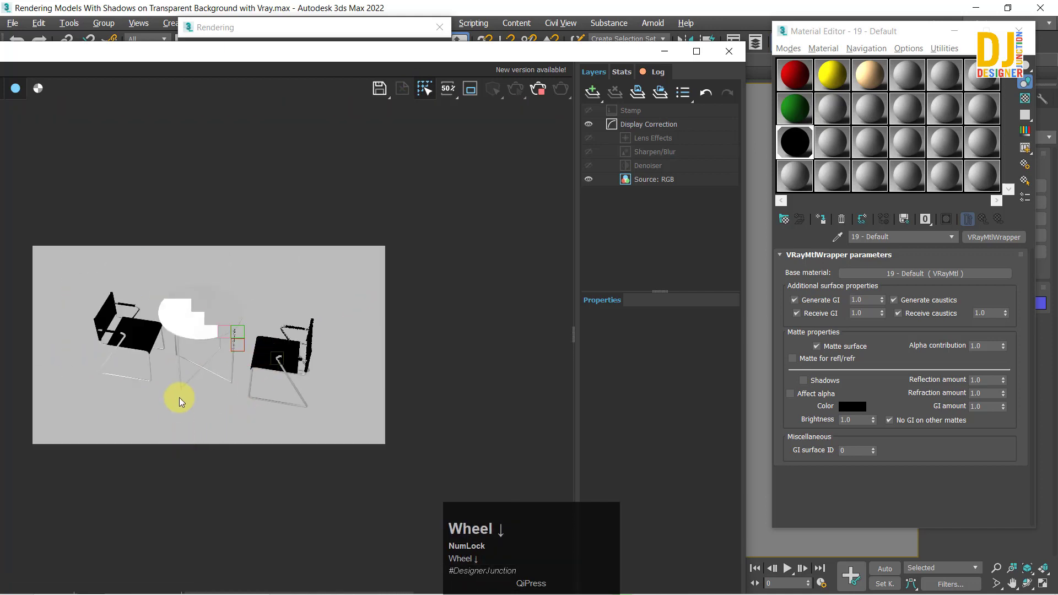
{"action": "left_click", "coordinate": [144, 388]}
{"action": "scroll", "coordinate": [109, 400], "scroll_direction": "up", "scroll_amount": 2}
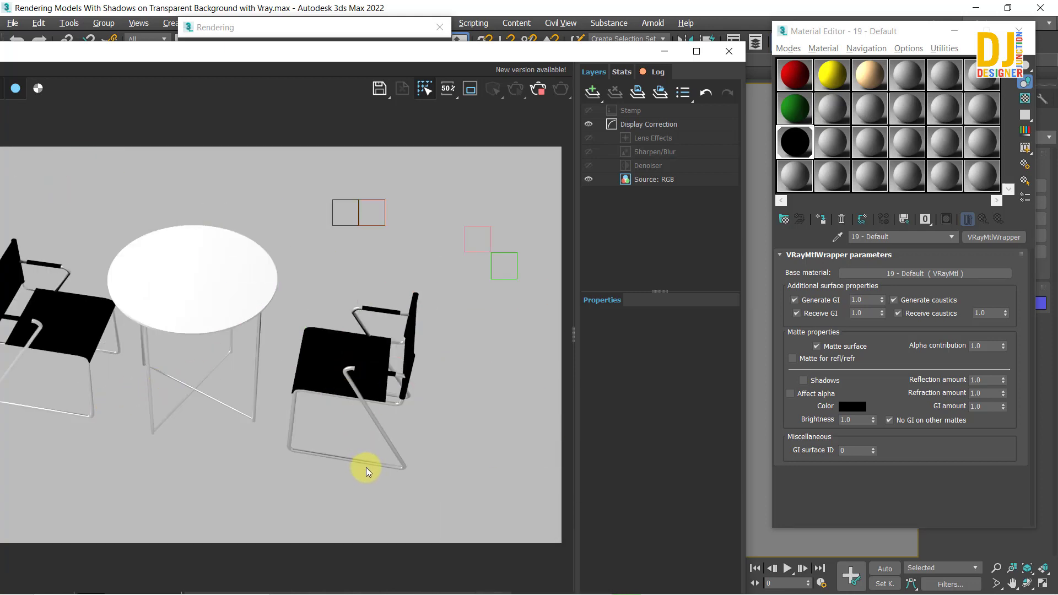
{"action": "scroll", "coordinate": [366, 467], "scroll_direction": "down", "scroll_amount": 2}
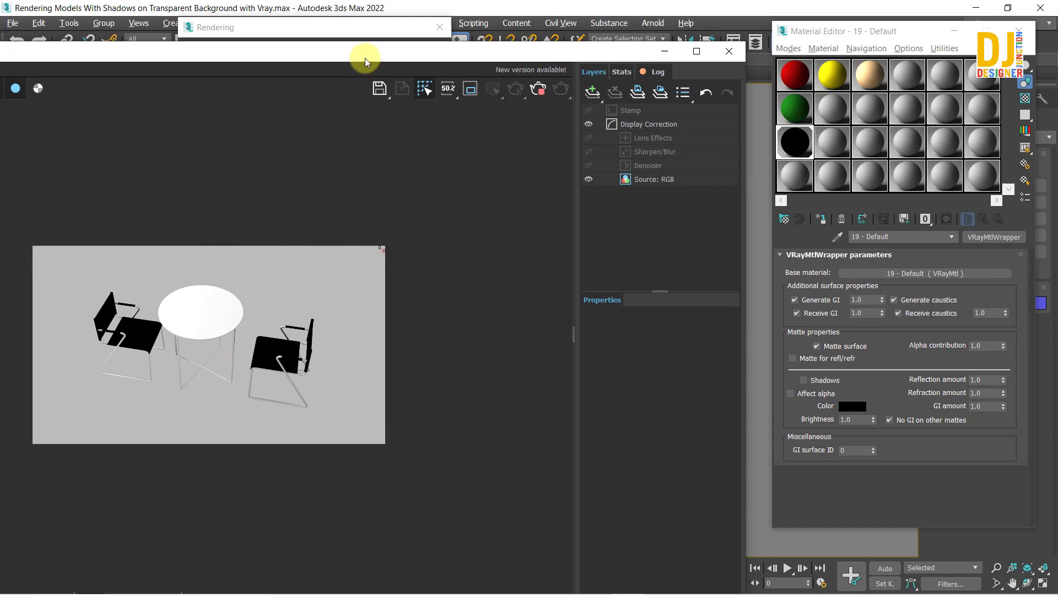
{"action": "left_click_drag", "start_coordinate": [310, 52], "coordinate": [328, 92]}
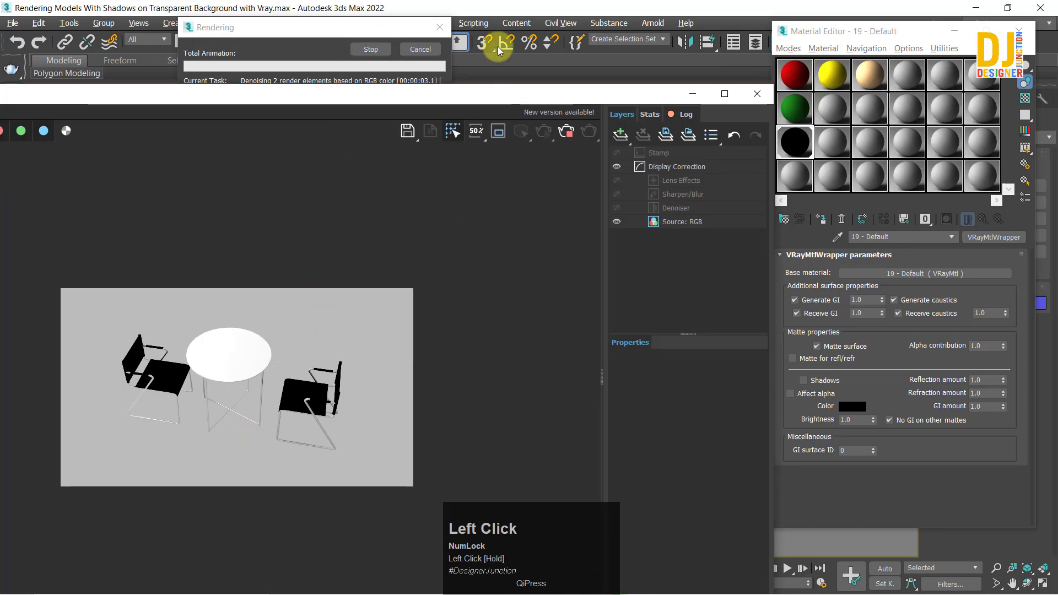
{"action": "left_click", "coordinate": [438, 26]}
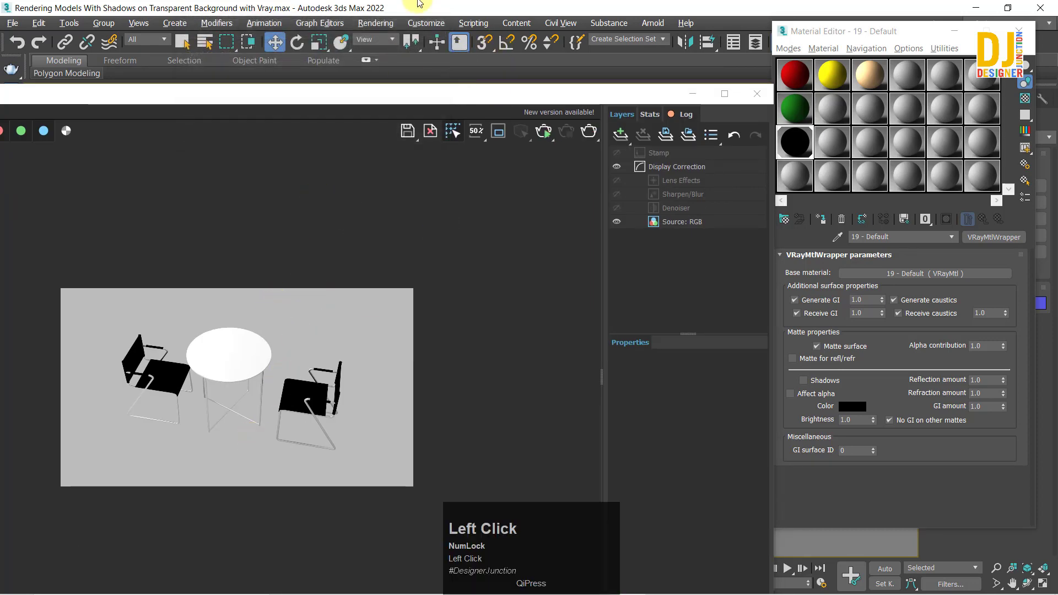
- Change the environment background color to a darker grey with red, green and blue at 83, and close the environment settings
{"action": "left_click", "coordinate": [375, 23]}
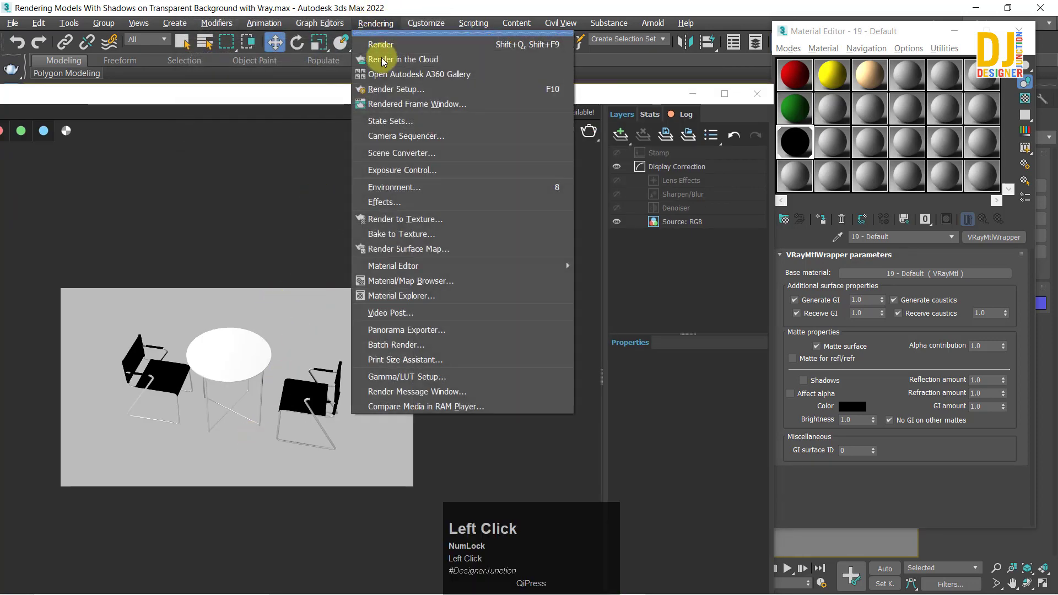
{"action": "left_click", "coordinate": [421, 191]}
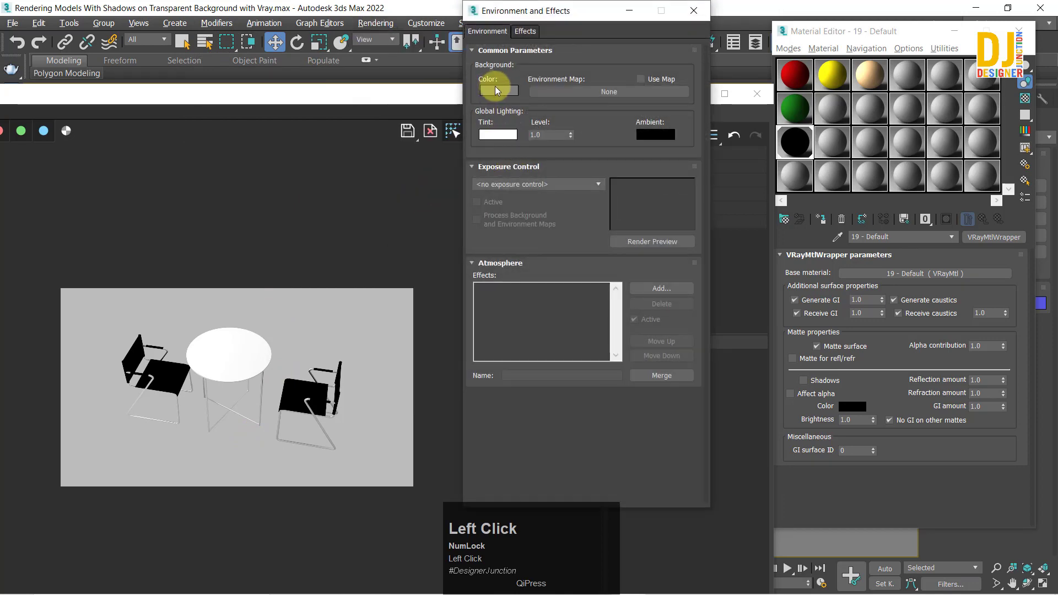
{"action": "left_click", "coordinate": [495, 89]}
{"action": "left_click", "coordinate": [358, 113]}
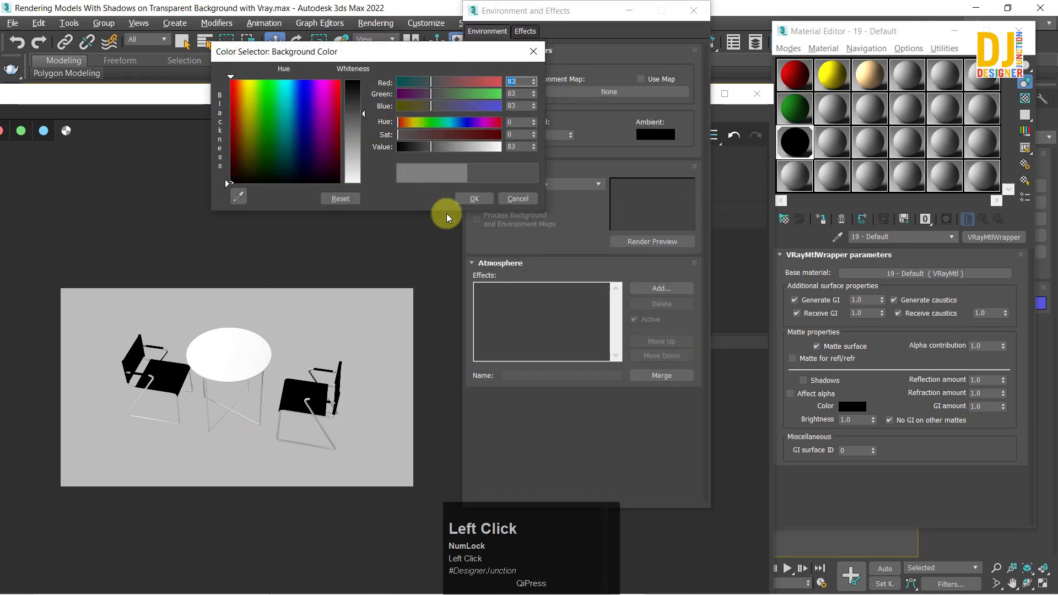
{"action": "left_click", "coordinate": [473, 199]}
{"action": "left_click", "coordinate": [333, 189]}
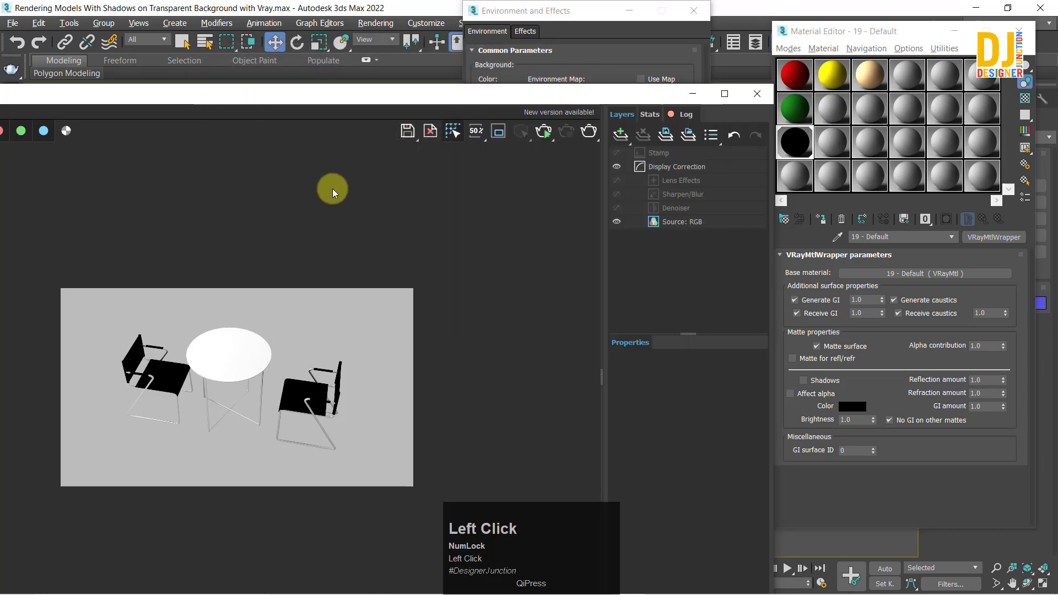
{"action": "left_click", "coordinate": [707, 13]}
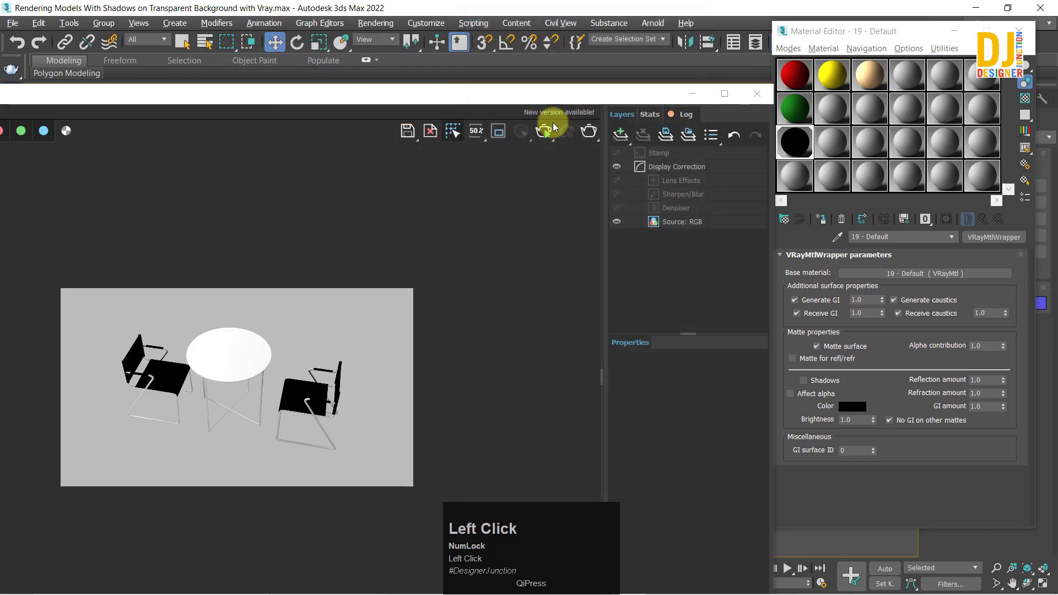
- Render the scene with the darker background, examine the ground beneath the chairs, and stop the render
{"action": "left_click", "coordinate": [590, 131]}
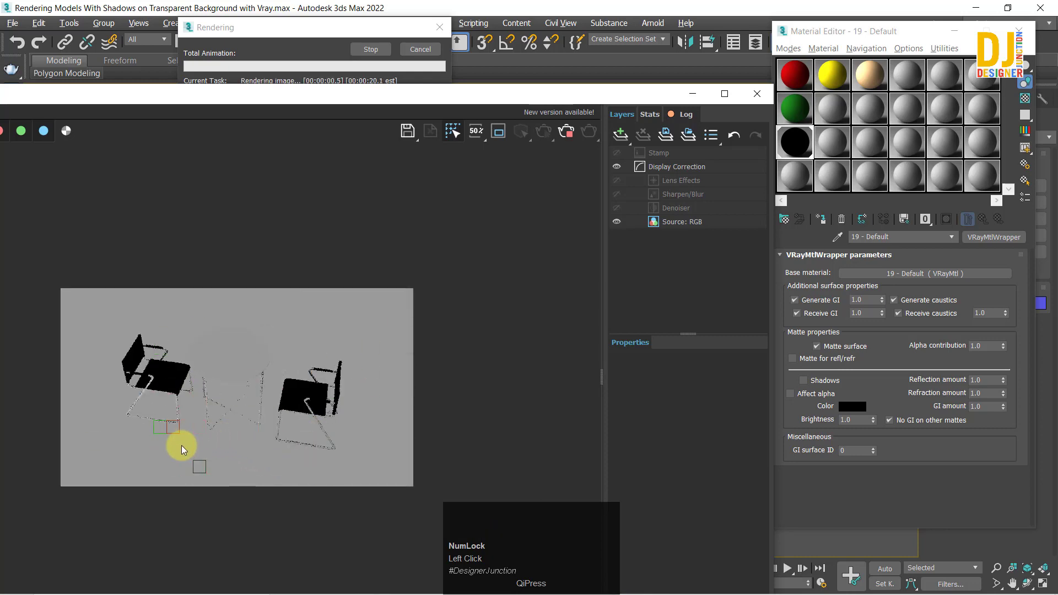
{"action": "scroll", "coordinate": [131, 428], "scroll_direction": "up", "scroll_amount": 1}
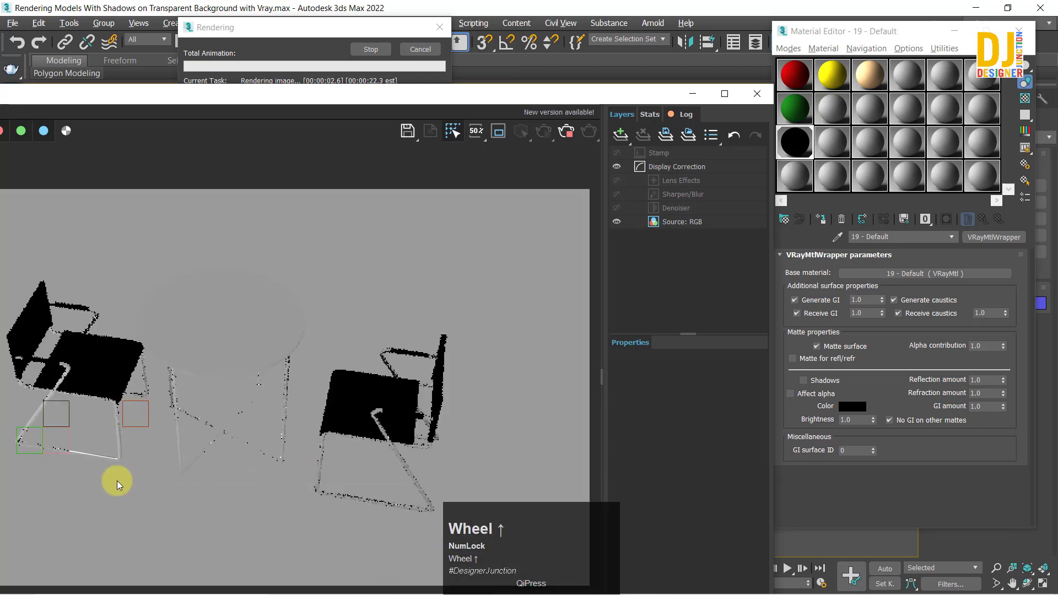
{"action": "scroll", "coordinate": [120, 504], "scroll_direction": "down", "scroll_amount": 1}
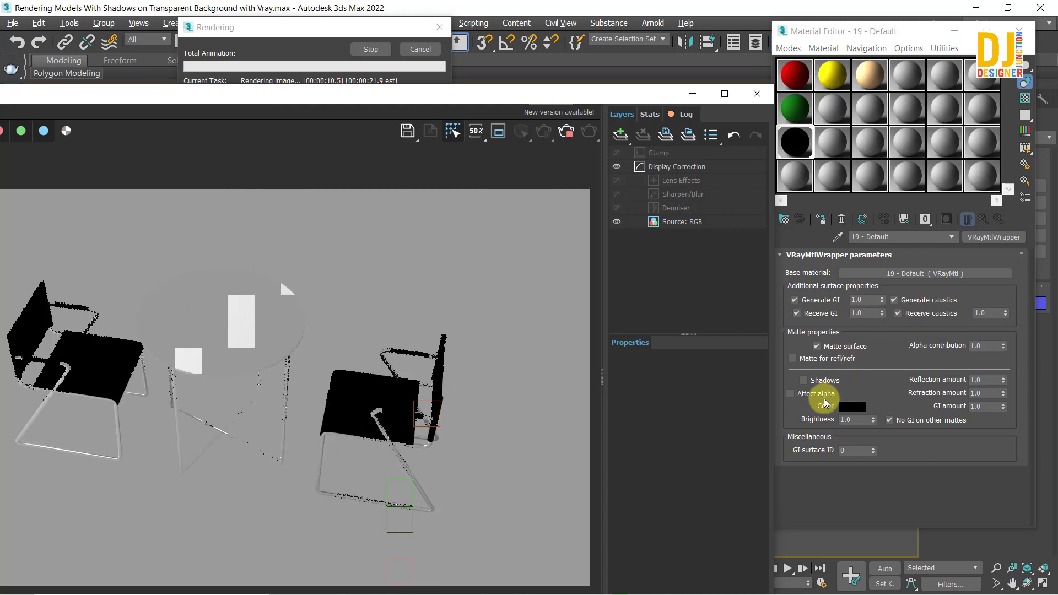
{"action": "left_click", "coordinate": [464, 136]}
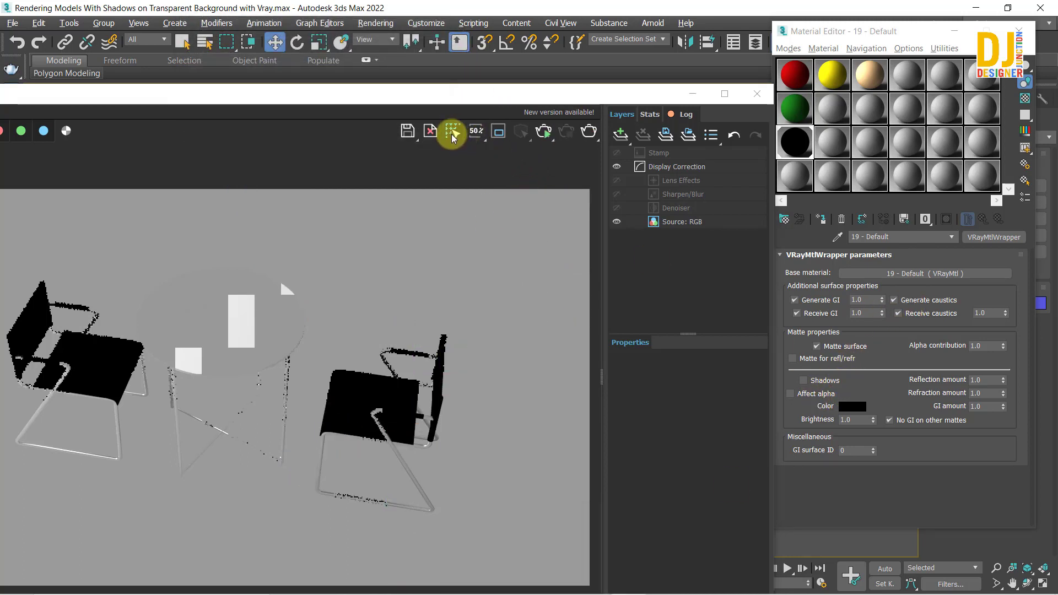
- Start an interactive render and enable Shadows in the wrapper material's matte properties
{"action": "left_click", "coordinate": [544, 133]}
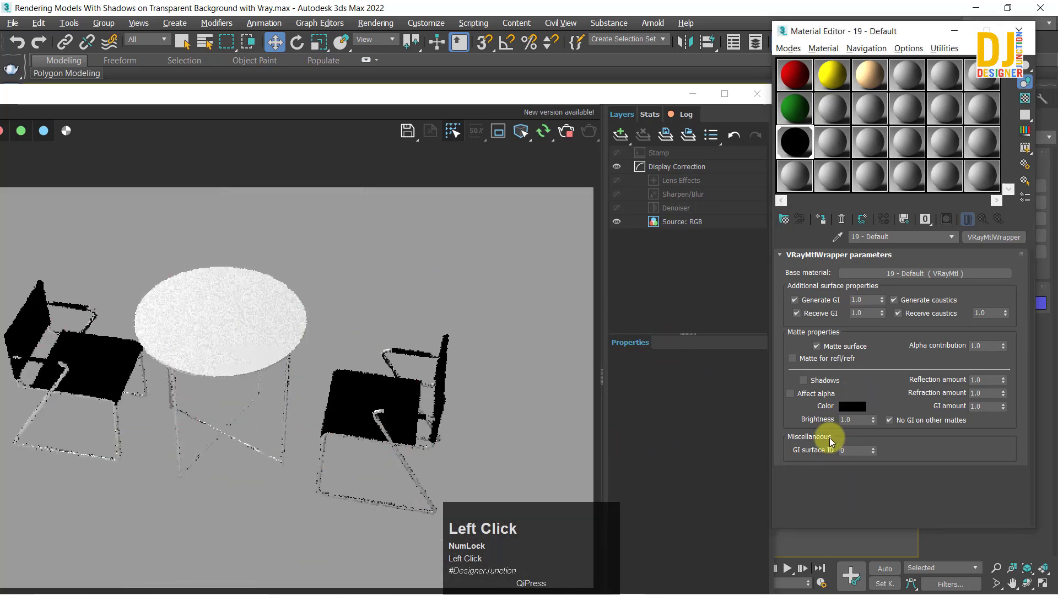
{"action": "left_click_drag", "start_coordinate": [385, 95], "coordinate": [361, 45]}
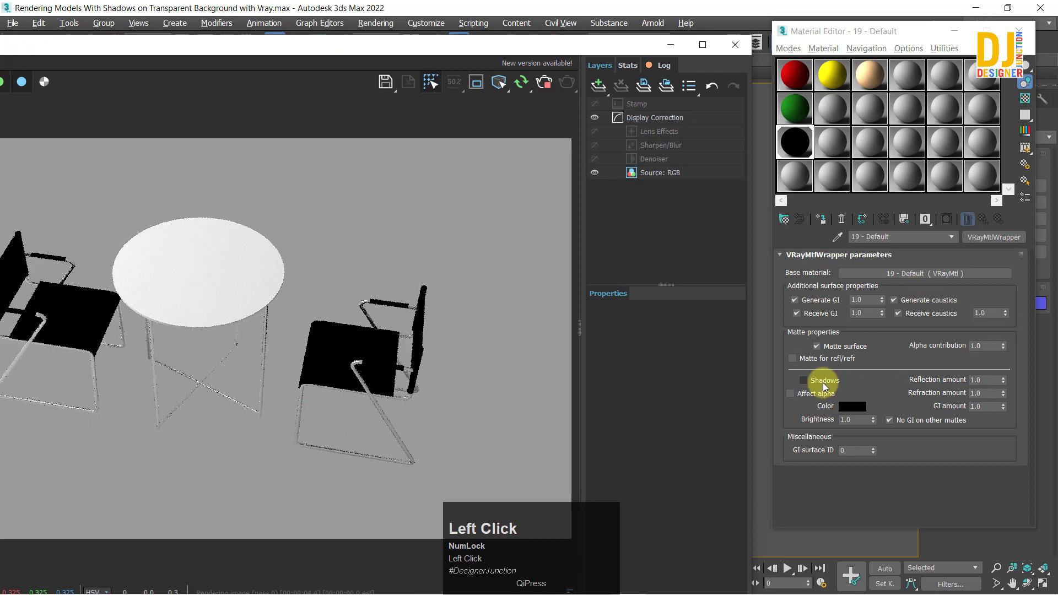
{"action": "left_click", "coordinate": [823, 382]}
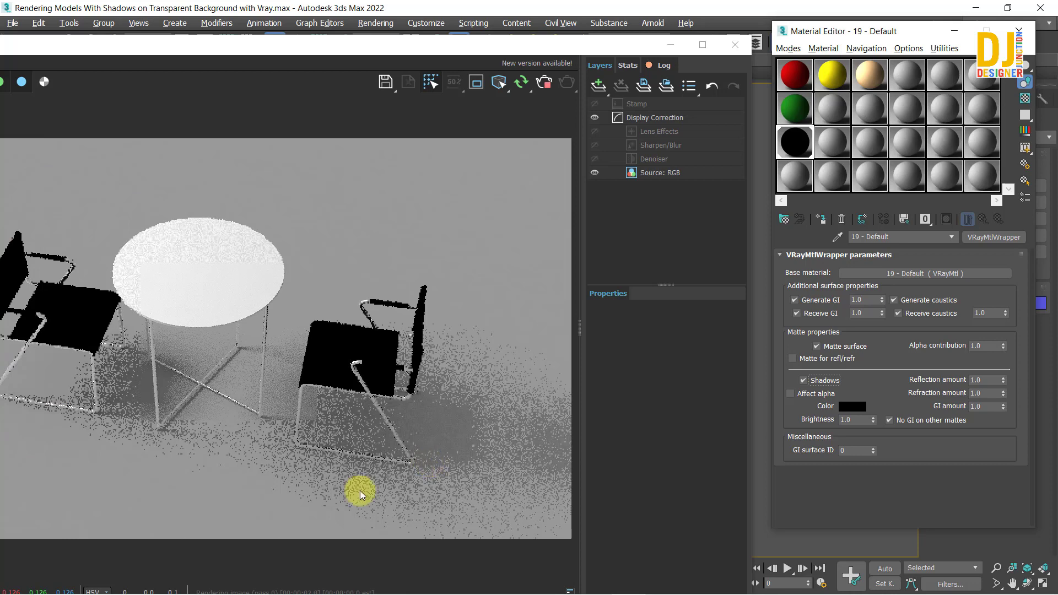
- Inspect the ground shadows around the table and chairs, check the render's Alpha channel, and return to RGB color
{"action": "scroll", "coordinate": [115, 410], "scroll_direction": "up", "scroll_amount": 1}
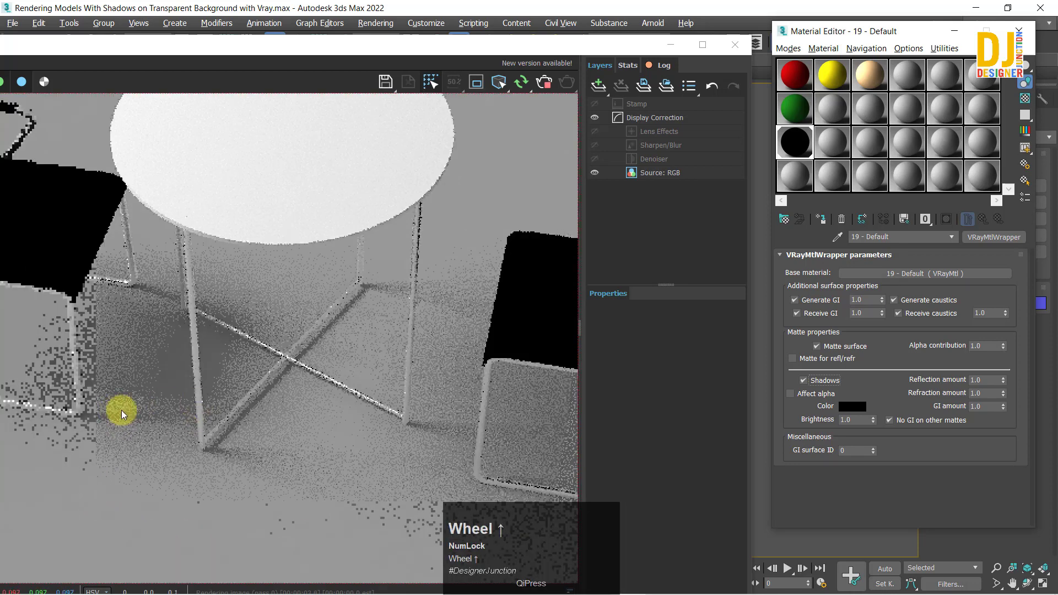
{"action": "left_click_drag", "start_coordinate": [140, 52], "coordinate": [376, 39]}
{"action": "scroll", "coordinate": [138, 99], "scroll_direction": "down", "scroll_amount": 2}
{"action": "scroll", "coordinate": [305, 74], "scroll_direction": "down", "scroll_amount": 1}
{"action": "scroll", "coordinate": [373, 240], "scroll_direction": "up", "scroll_amount": 1}
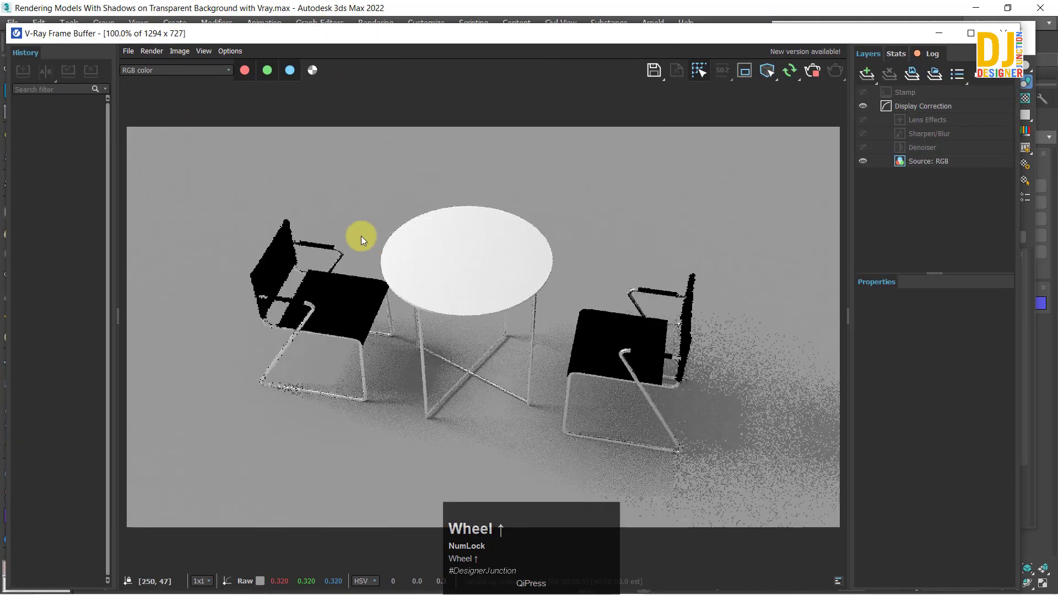
{"action": "left_click", "coordinate": [130, 70]}
{"action": "left_click", "coordinate": [150, 94]}
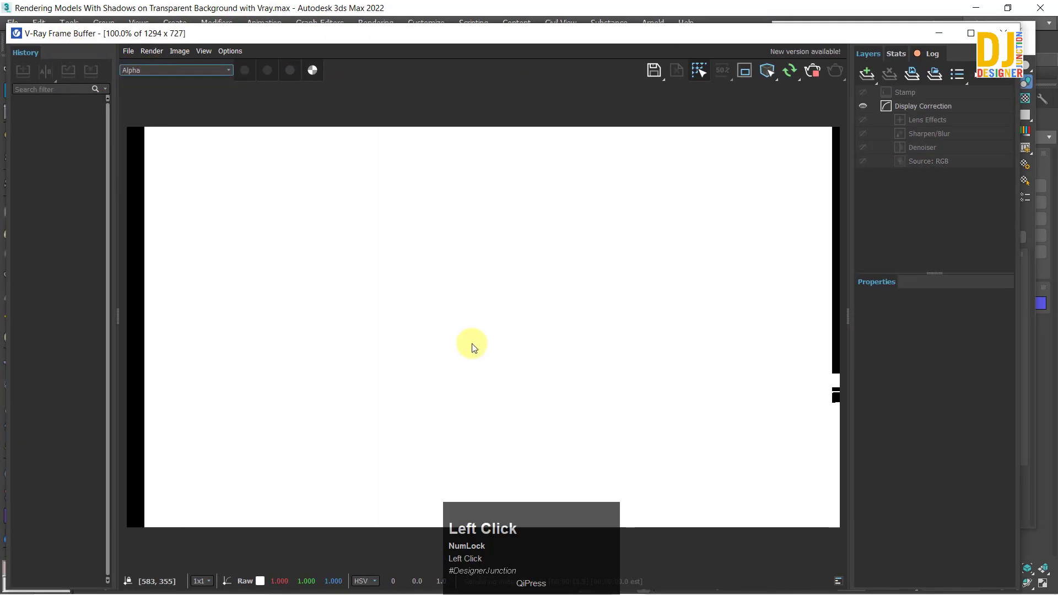
{"action": "left_click", "coordinate": [182, 78]}
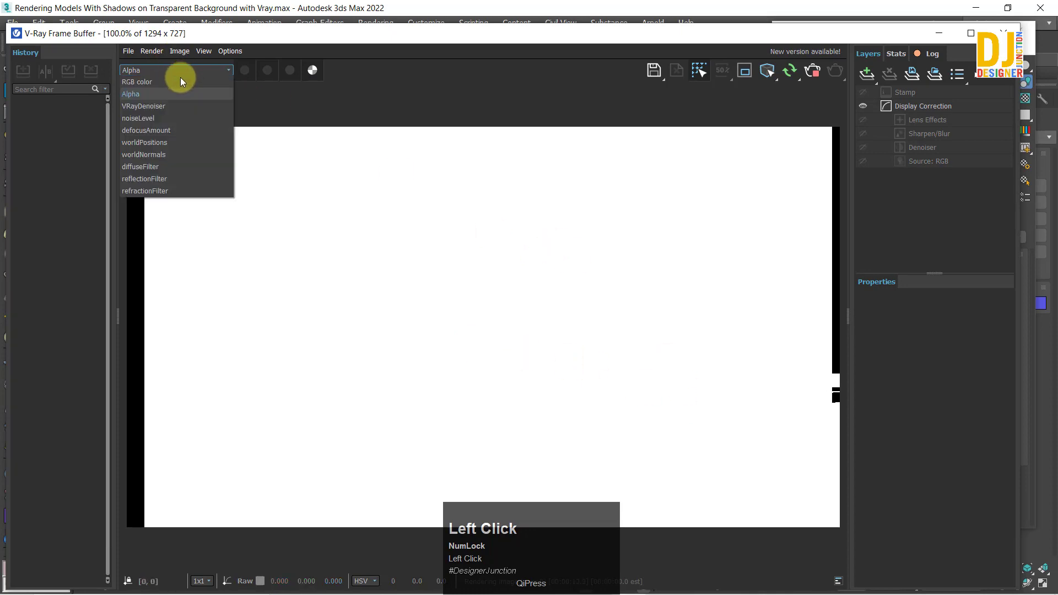
{"action": "left_click", "coordinate": [177, 82]}
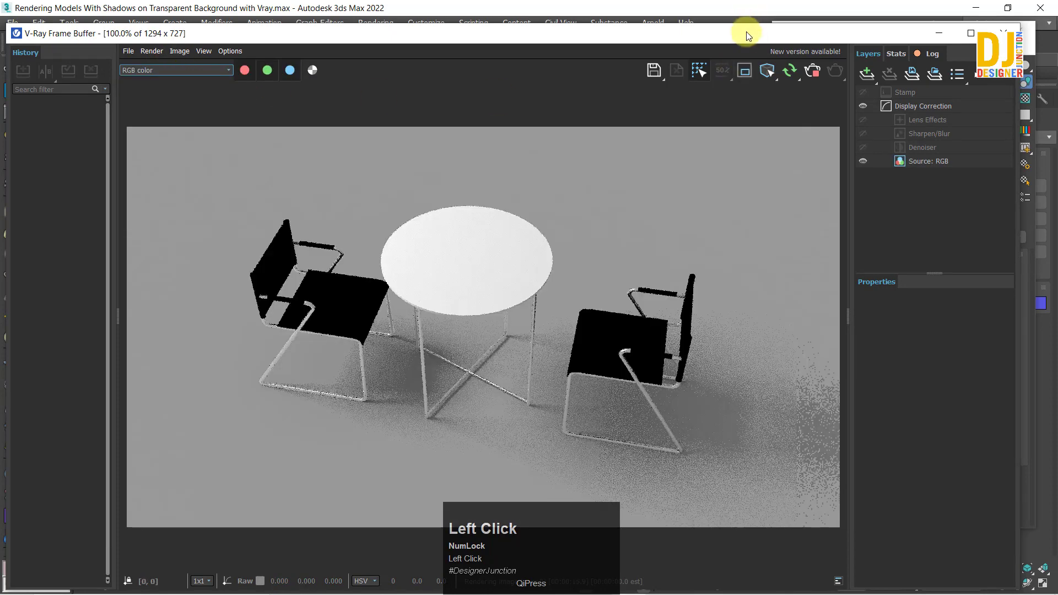
- Enable Affect alpha for the wrapper material's matte surface and display the Alpha channel of the interactive render
{"action": "left_click_drag", "start_coordinate": [746, 31], "coordinate": [515, 14]}
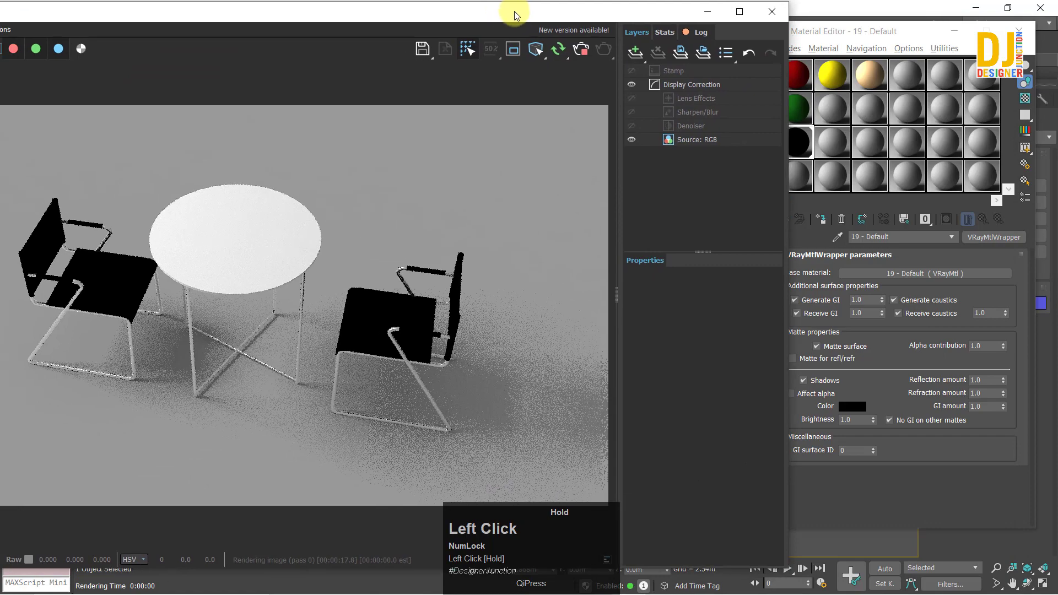
{"action": "left_click", "coordinate": [811, 396]}
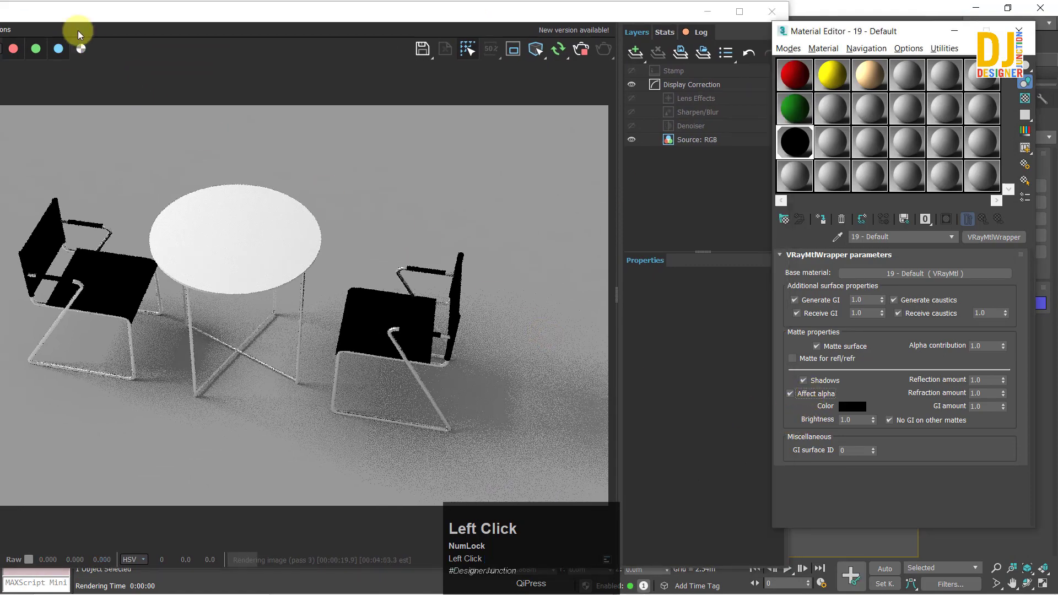
{"action": "left_click_drag", "start_coordinate": [94, 17], "coordinate": [297, 146]}
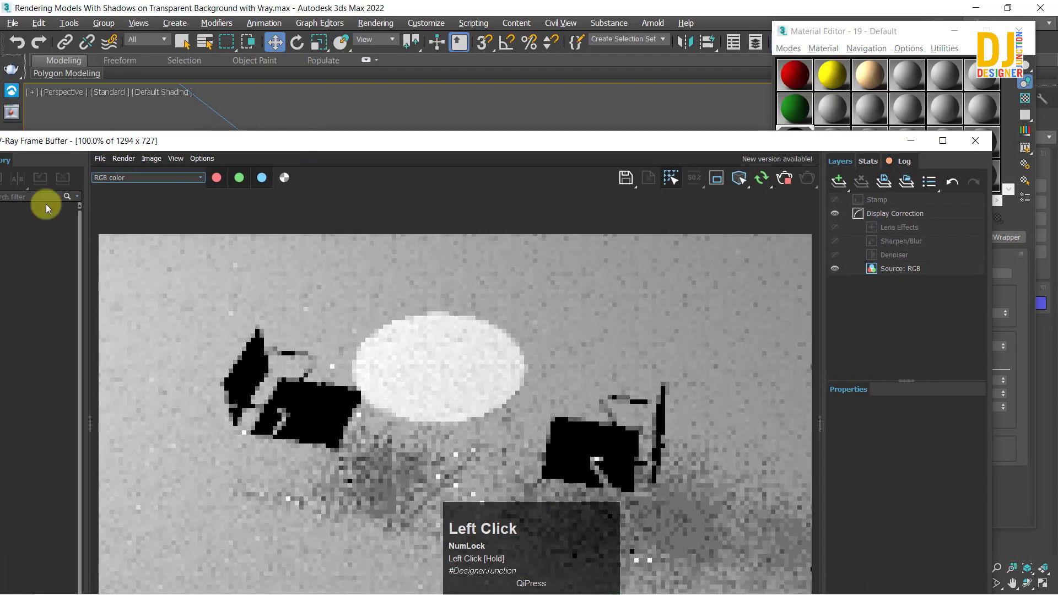
{"action": "left_click", "coordinate": [119, 177]}
{"action": "left_click", "coordinate": [145, 197]}
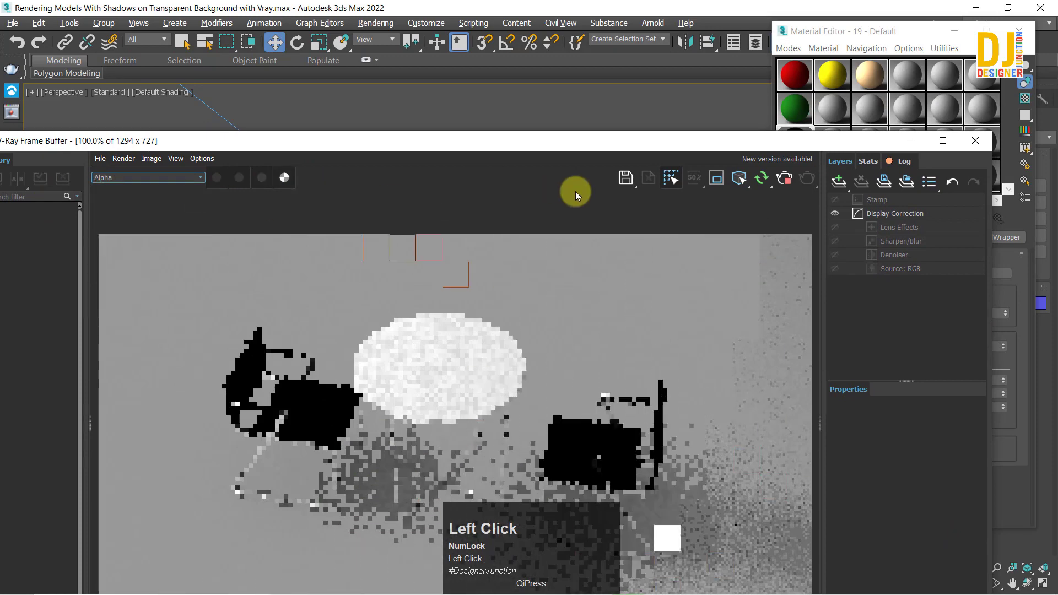
{"action": "left_click_drag", "start_coordinate": [575, 143], "coordinate": [354, 35]}
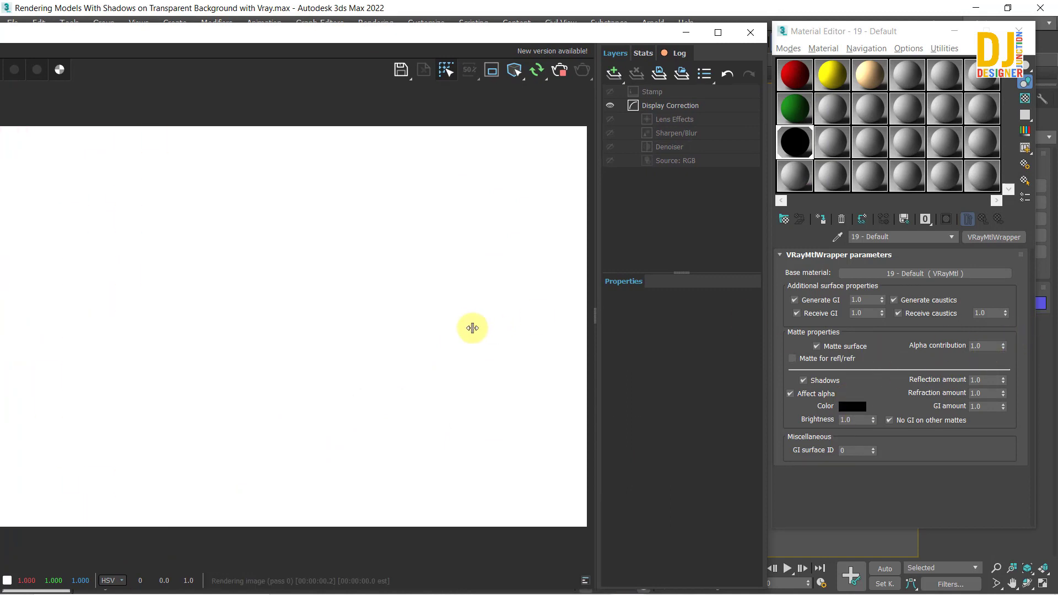
{"action": "left_click", "coordinate": [344, 373]}
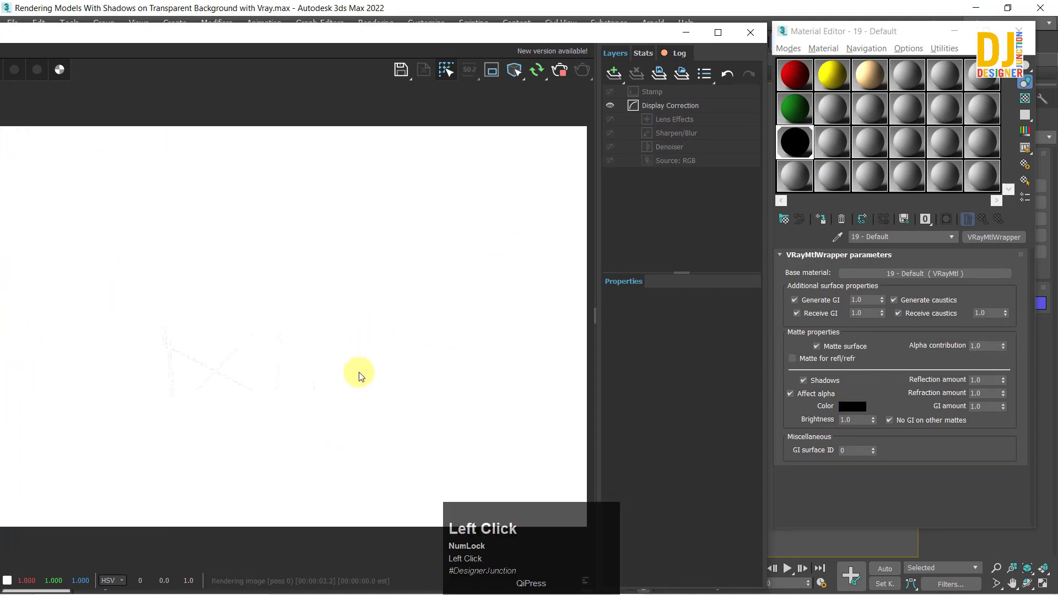
- Set the wrapper material's alpha contribution to 0 with Affect alpha enabled
{"action": "left_click", "coordinate": [801, 395]}
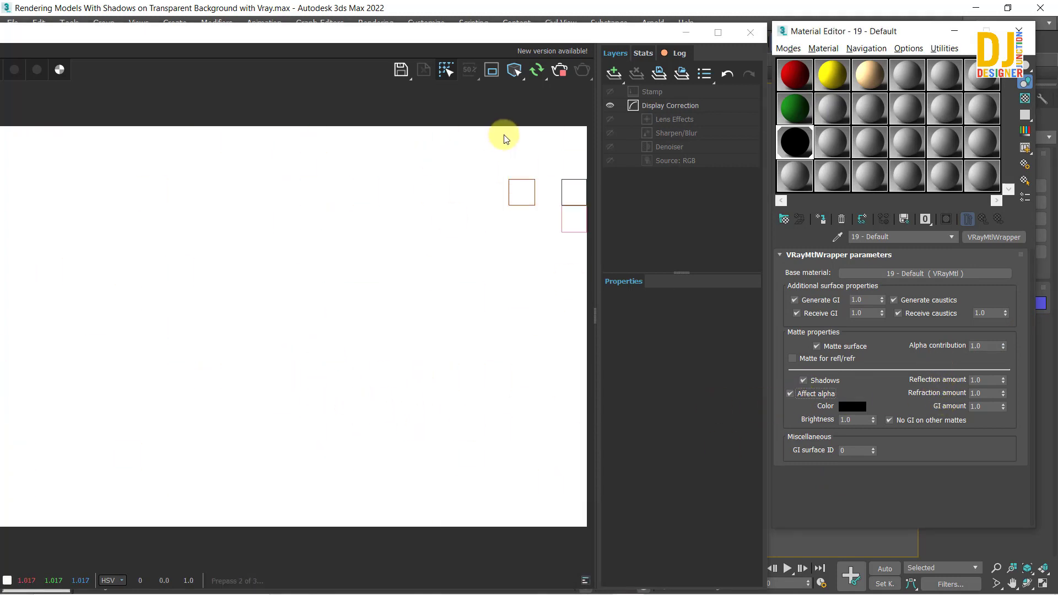
{"action": "left_click", "coordinate": [982, 345]}
{"action": "type", "text": "0"}
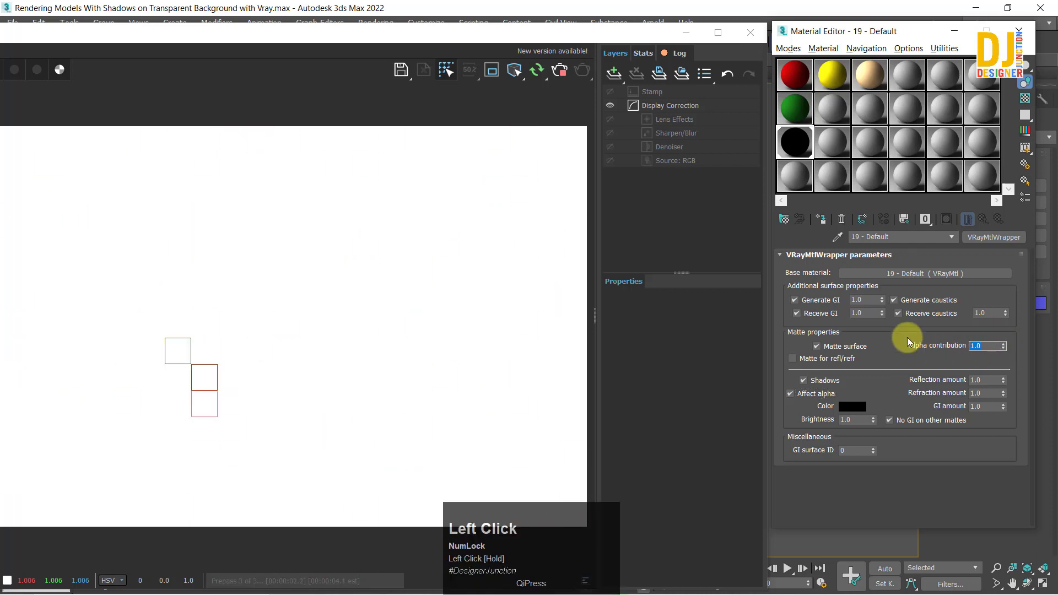
{"action": "key", "text": "Return"}
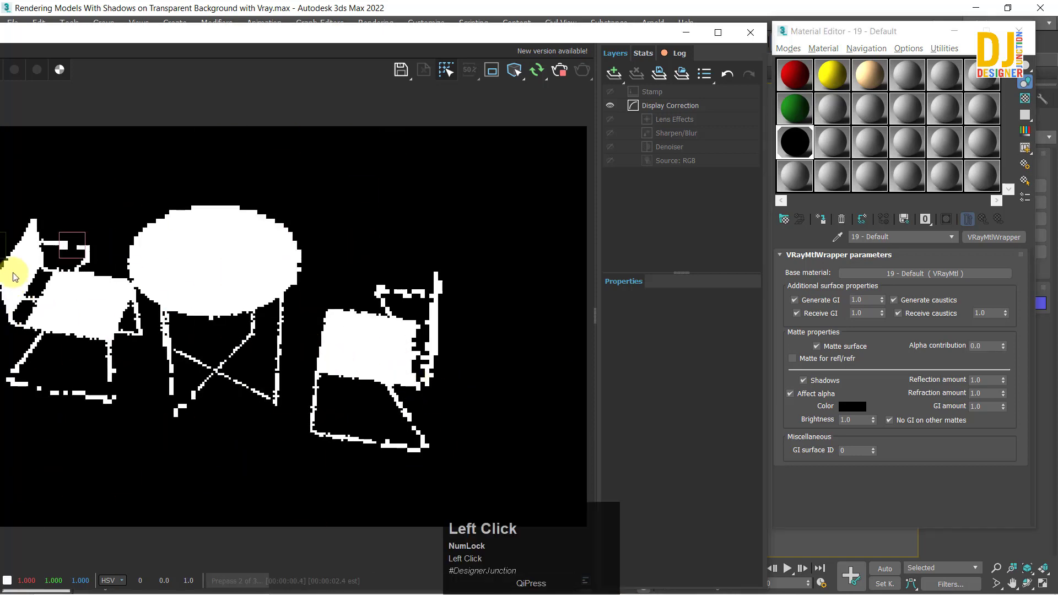
- Compare the RGB color and Alpha channels of the render to check whether the shadows are included in the alpha
{"action": "left_click_drag", "start_coordinate": [180, 35], "coordinate": [477, 67]}
{"action": "left_click", "coordinate": [204, 102]}
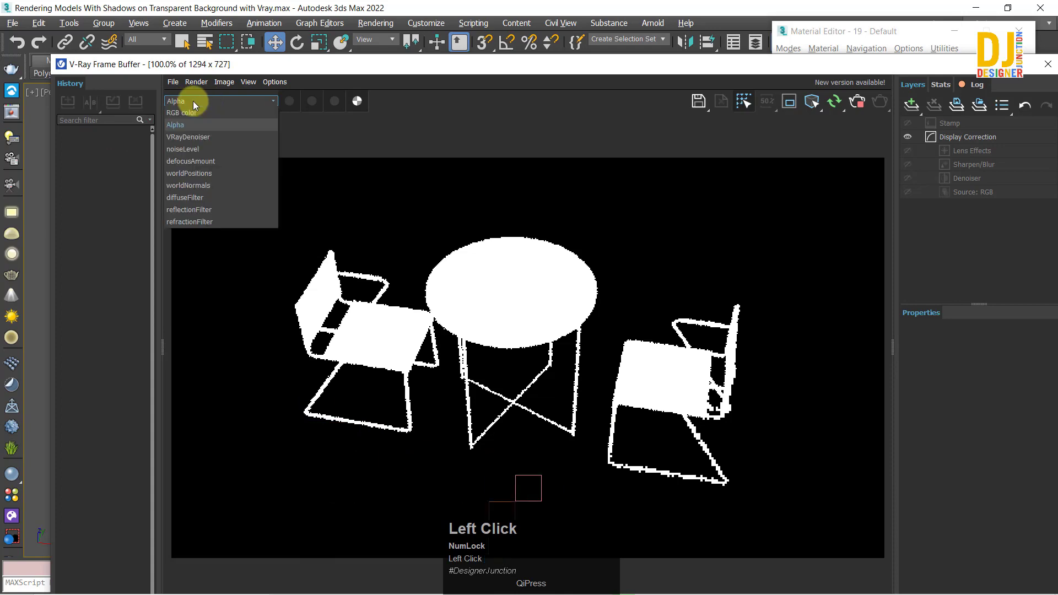
{"action": "left_click", "coordinate": [194, 113]}
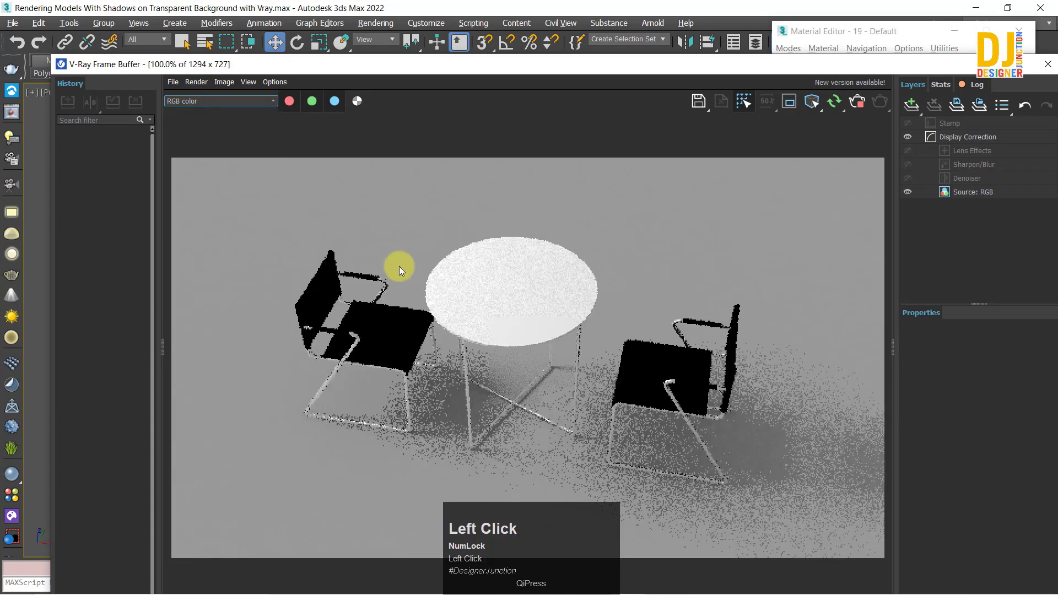
{"action": "left_click_drag", "start_coordinate": [661, 74], "coordinate": [300, 74]}
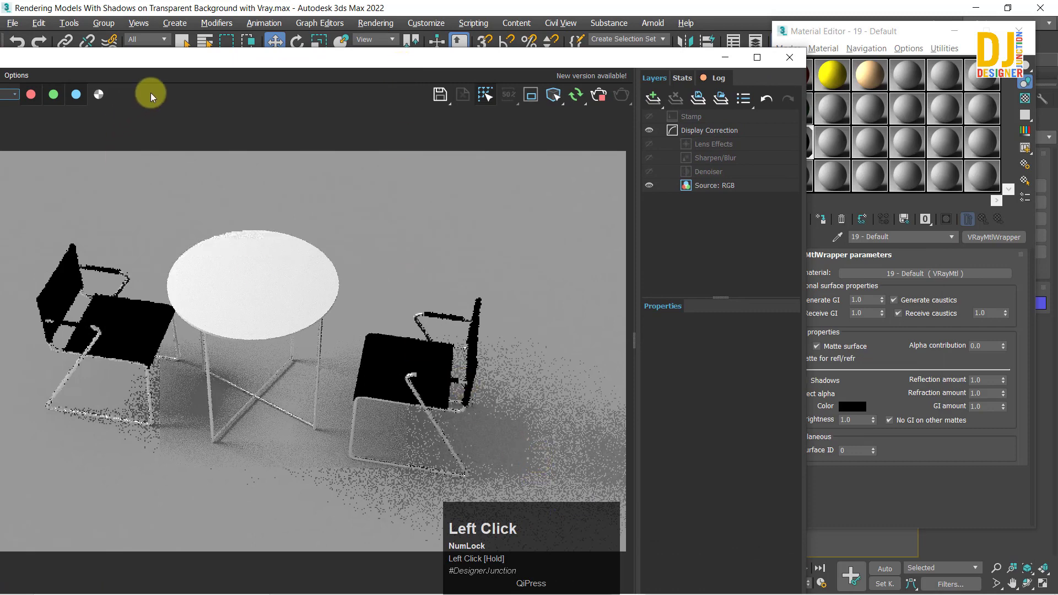
{"action": "left_click_drag", "start_coordinate": [137, 65], "coordinate": [278, 21]}
{"action": "left_click", "coordinate": [100, 51]}
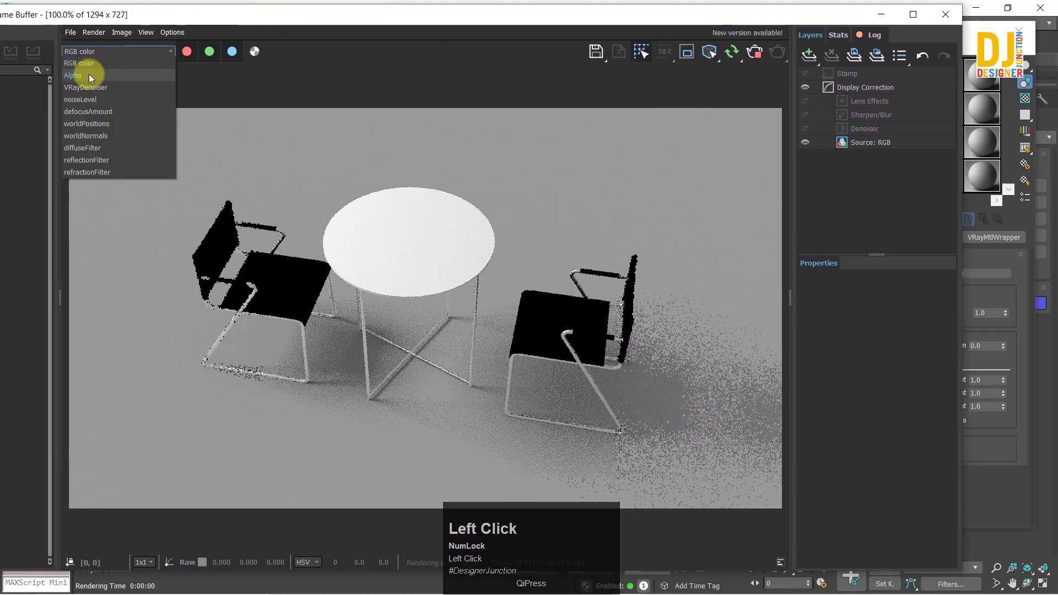
{"action": "left_click", "coordinate": [88, 74]}
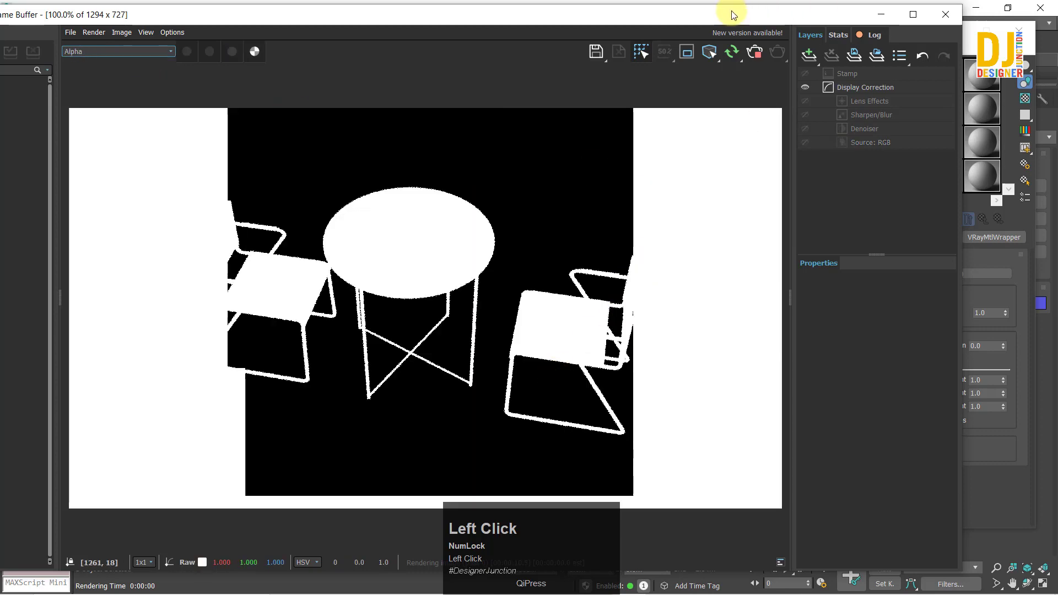
{"action": "left_click_drag", "start_coordinate": [722, 23], "coordinate": [486, 34]}
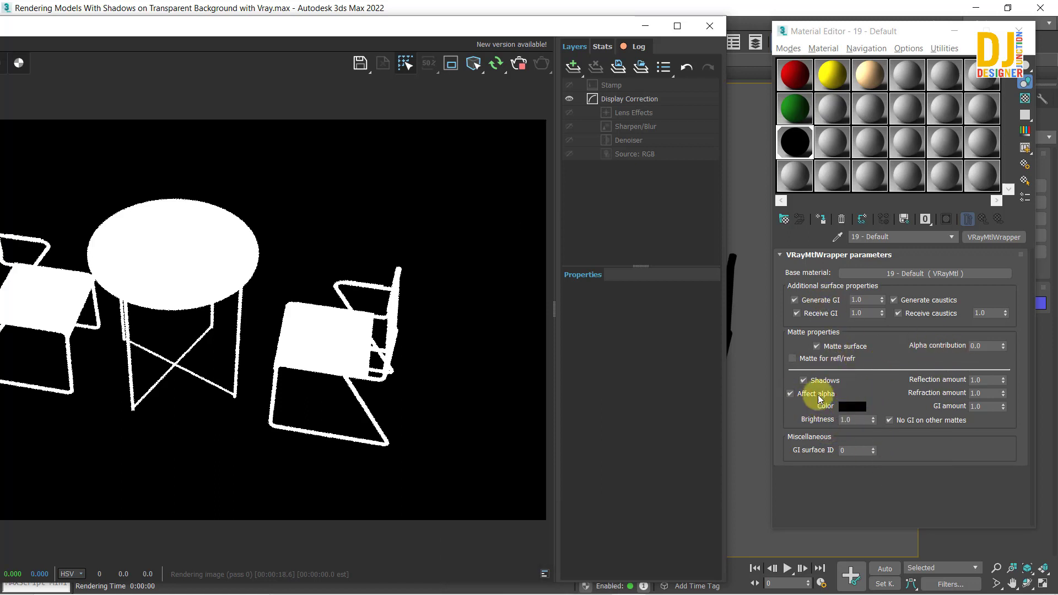
- Set the wrapper material's alpha contribution to -1 and check the Alpha channel of the whole render
{"action": "left_click_drag", "start_coordinate": [990, 345], "coordinate": [939, 346]}
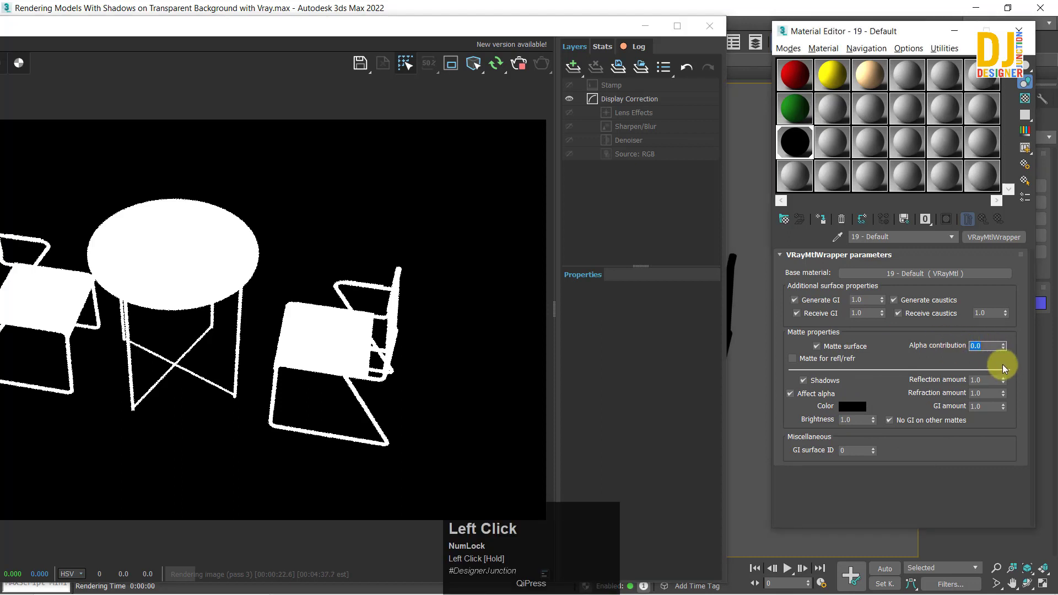
{"action": "type", "text": "-1"}
{"action": "key", "text": "Return"}
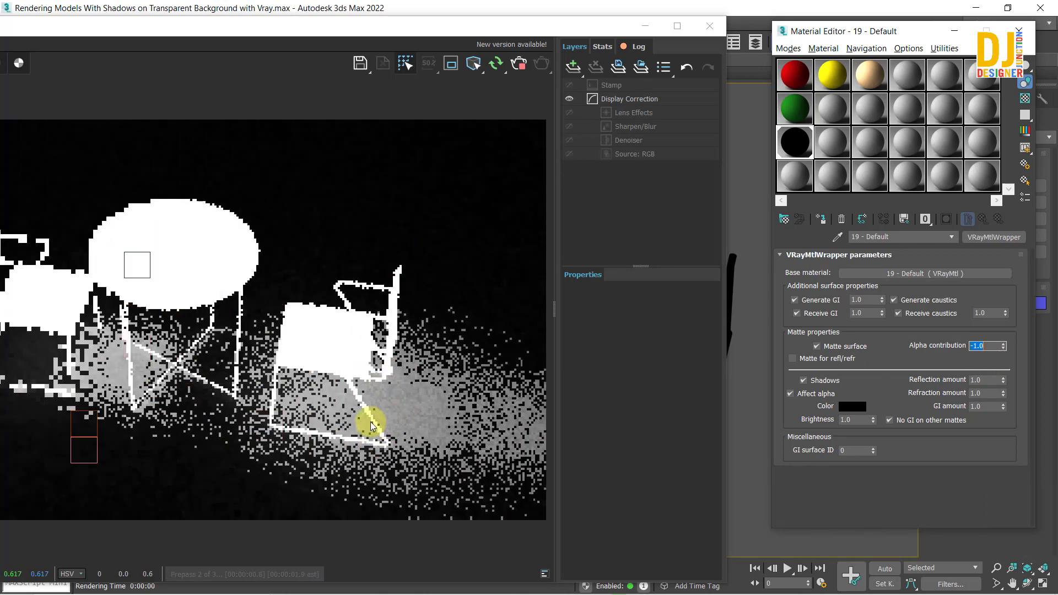
{"action": "left_click_drag", "start_coordinate": [136, 37], "coordinate": [431, 21]}
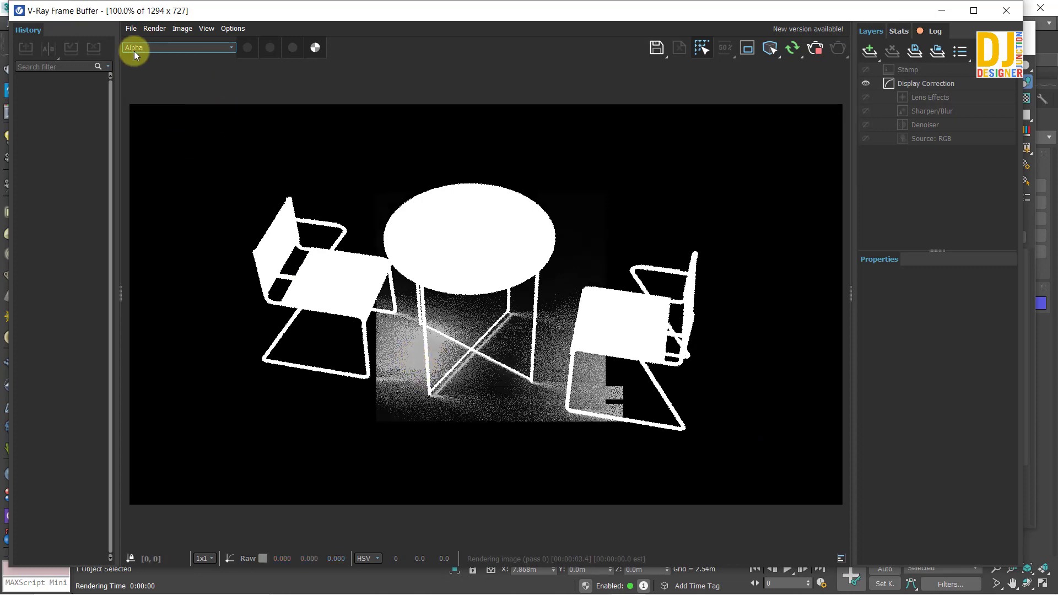
- Compare the RGB color and Alpha channels of the interactive render, and bring the wrapper material's settings into view beside it
{"action": "left_click", "coordinate": [153, 47]}
{"action": "left_click", "coordinate": [147, 57]}
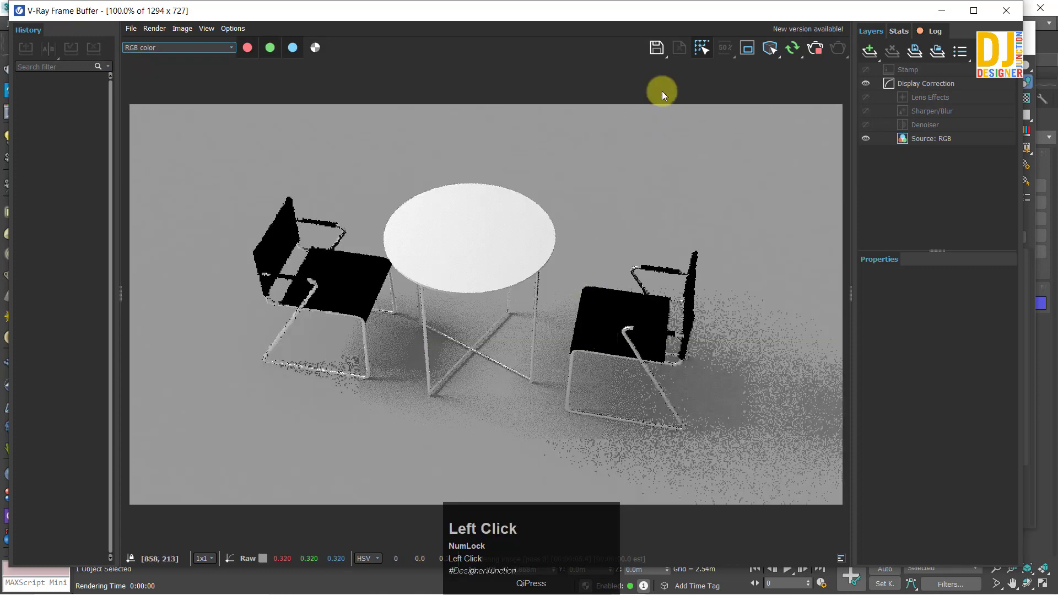
{"action": "left_click_drag", "start_coordinate": [616, 18], "coordinate": [185, 48]}
{"action": "left_click", "coordinate": [91, 61]}
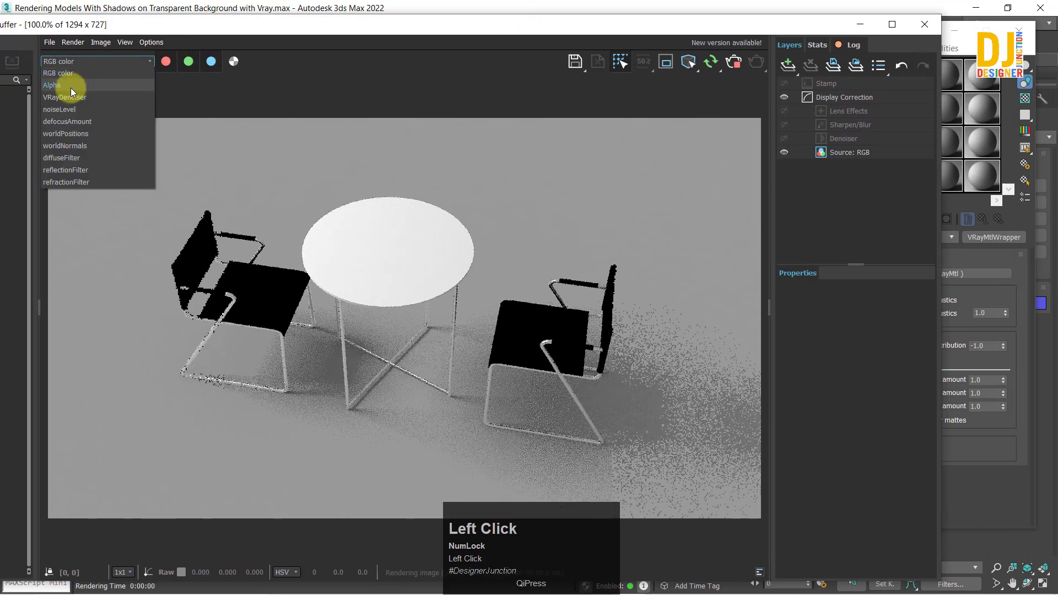
{"action": "left_click", "coordinate": [71, 88]}
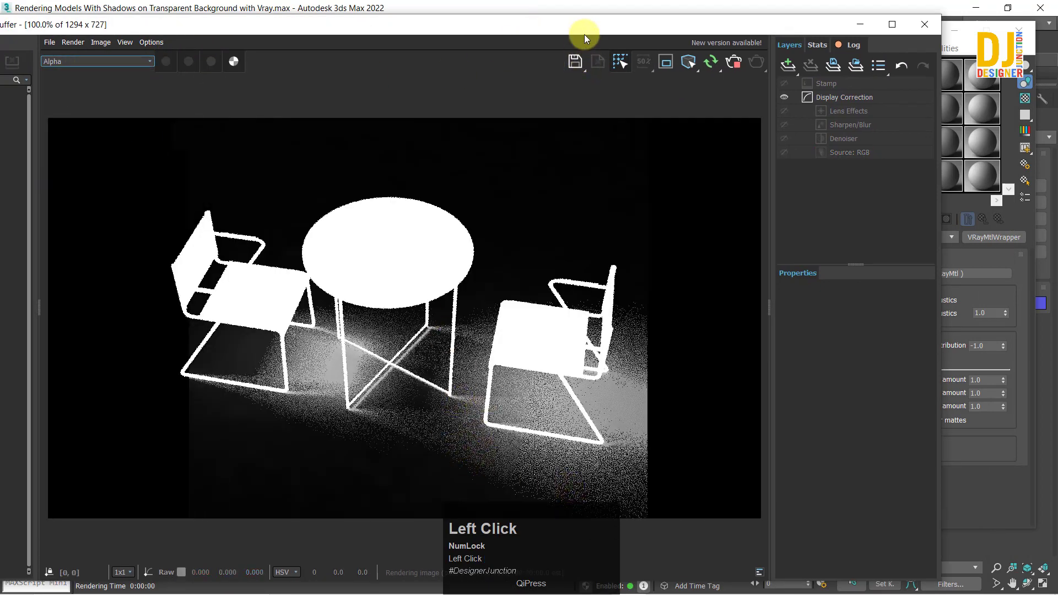
{"action": "left_click_drag", "start_coordinate": [581, 33], "coordinate": [493, 40]}
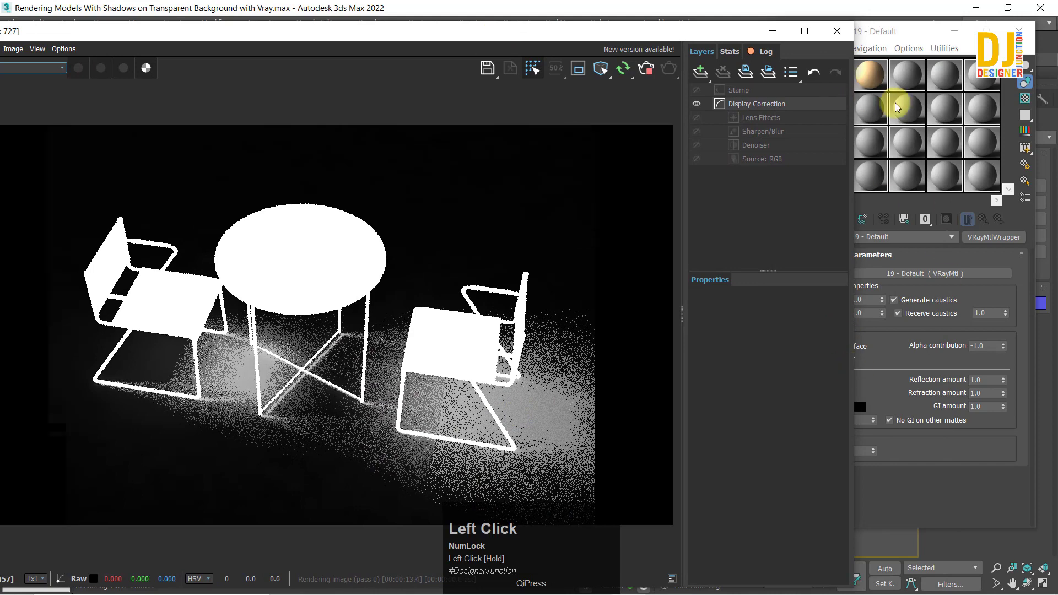
{"action": "left_click_drag", "start_coordinate": [514, 28], "coordinate": [466, 40]}
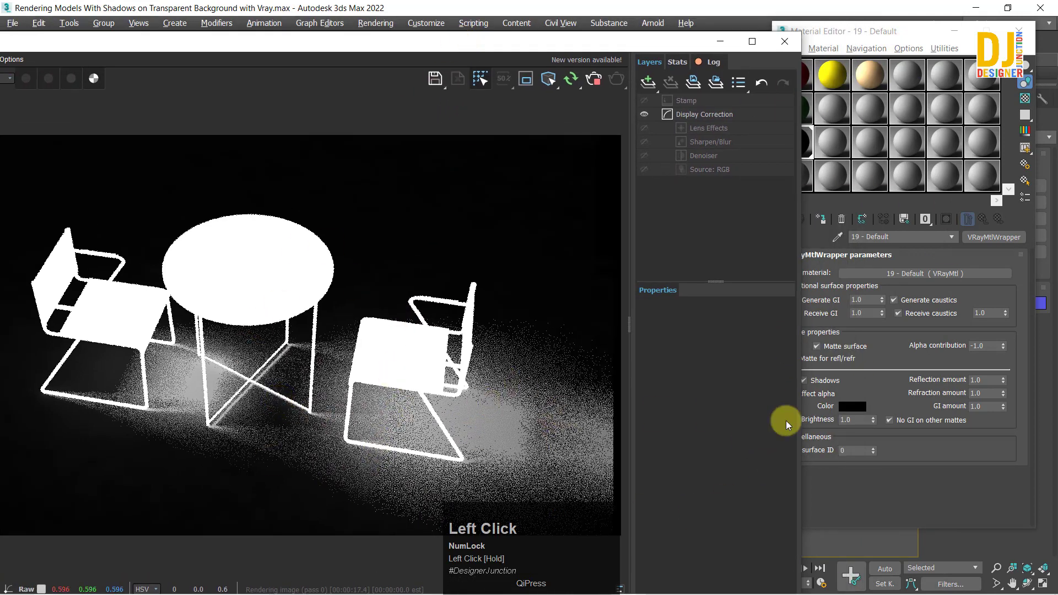
{"action": "left_click", "coordinate": [892, 486]}
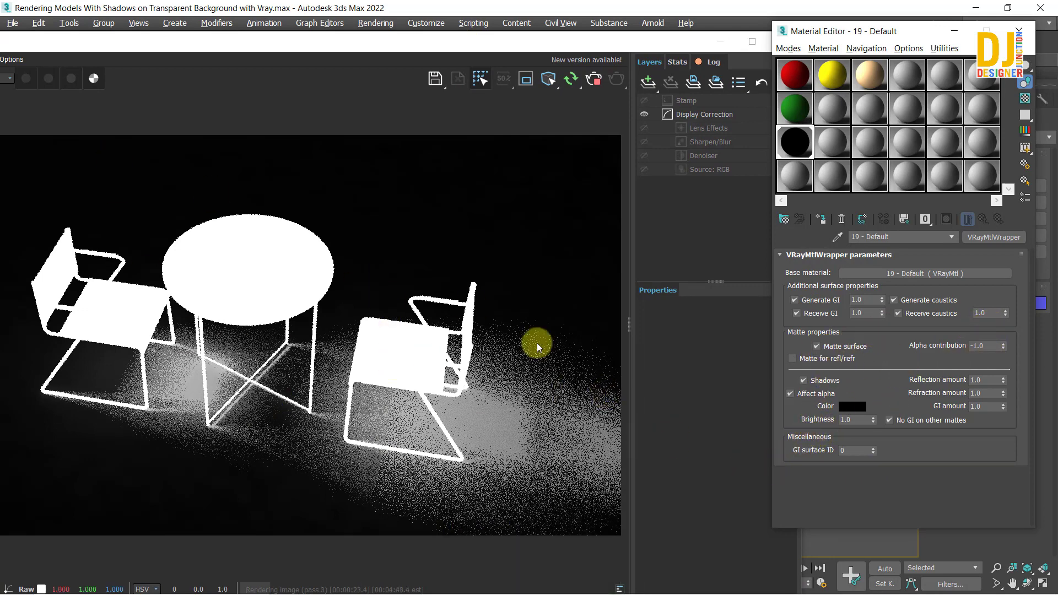
- Switch the interactive render back to RGB color and view it beside the wrapper material's matte settings
{"action": "left_click", "coordinate": [473, 48]}
{"action": "left_click_drag", "start_coordinate": [472, 45], "coordinate": [603, 42]}
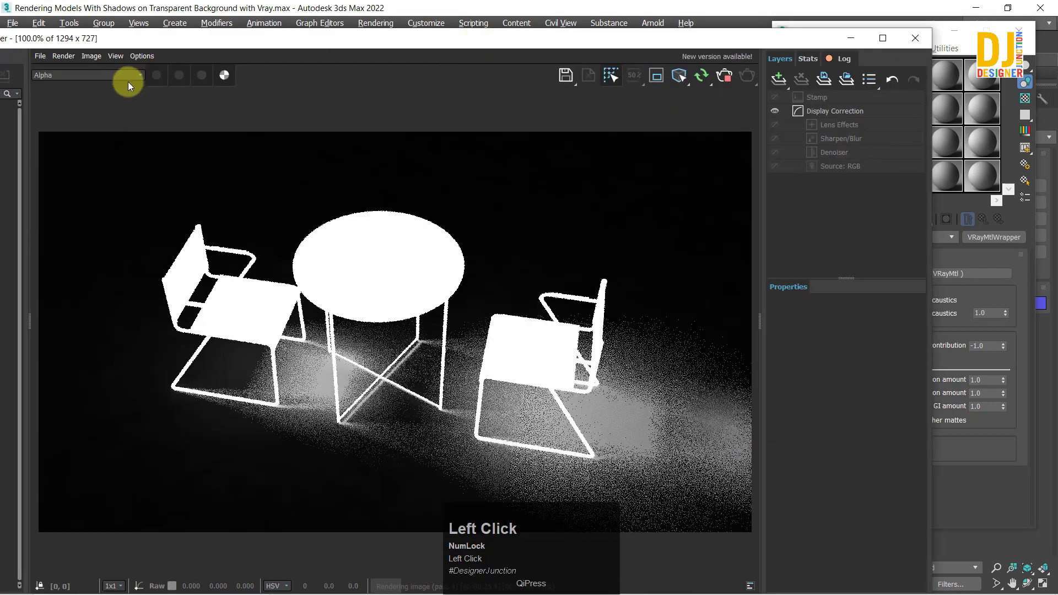
{"action": "left_click", "coordinate": [98, 76]}
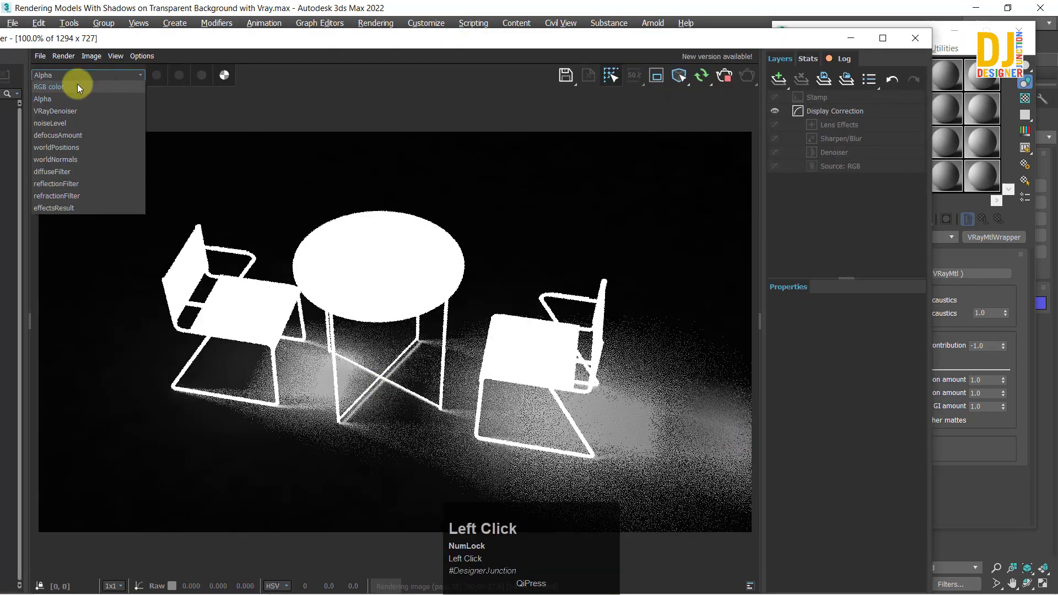
{"action": "left_click", "coordinate": [77, 87]}
{"action": "left_click_drag", "start_coordinate": [629, 47], "coordinate": [458, 30]}
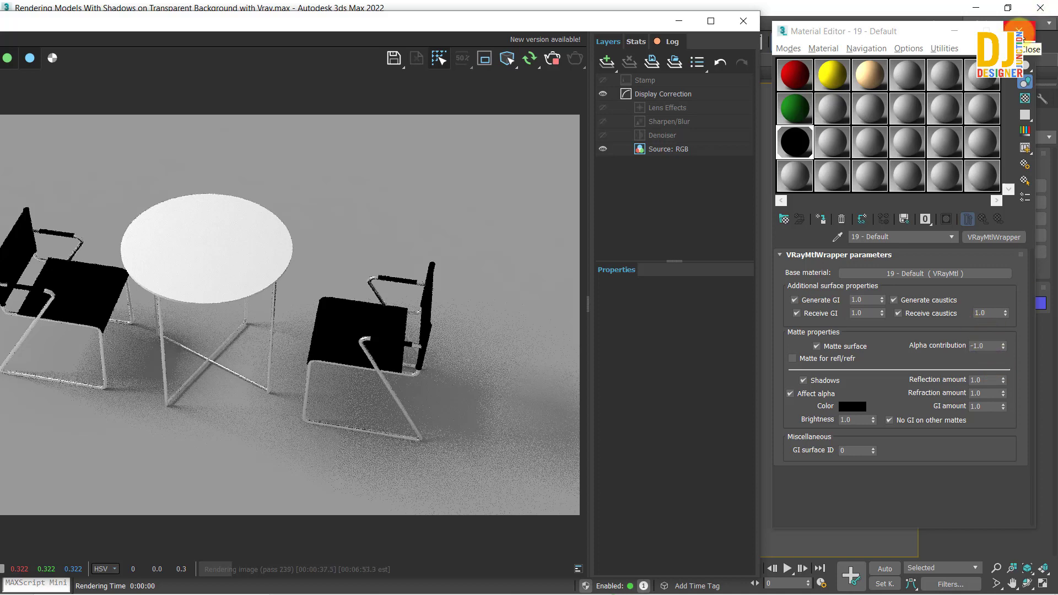
- Stop the interactive render and close the frame buffer and the Material Editor
{"action": "left_click_drag", "start_coordinate": [472, 28], "coordinate": [685, 228]}
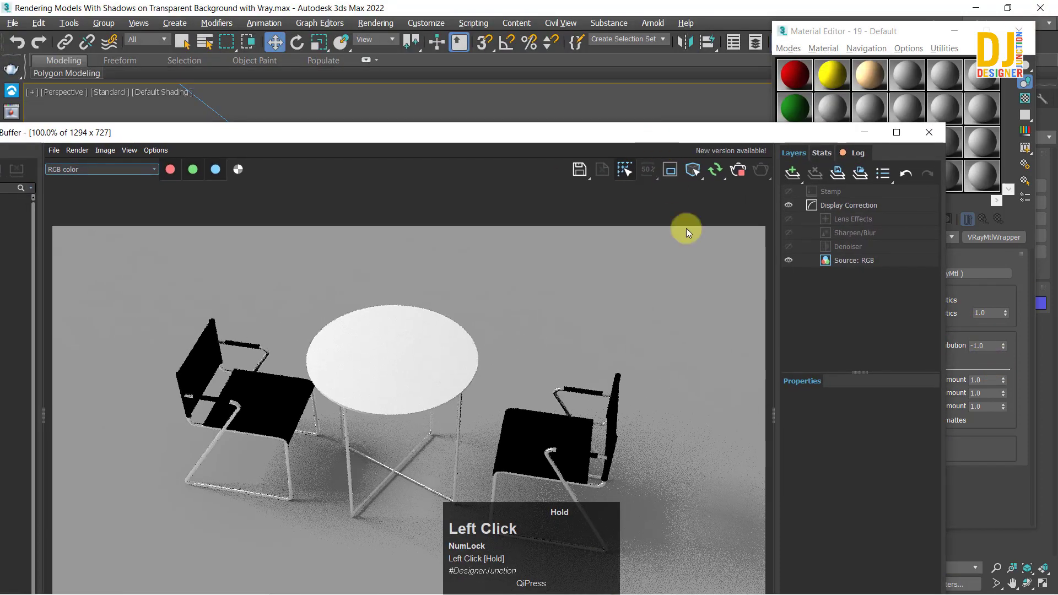
{"action": "left_click", "coordinate": [736, 177]}
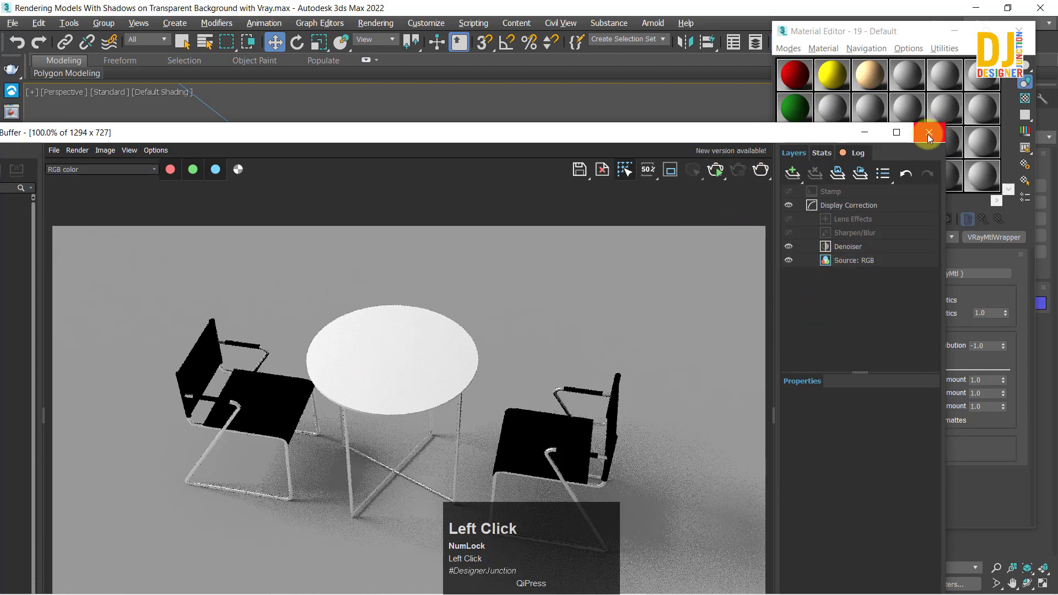
{"action": "left_click", "coordinate": [929, 133]}
{"action": "left_click", "coordinate": [1018, 31]}
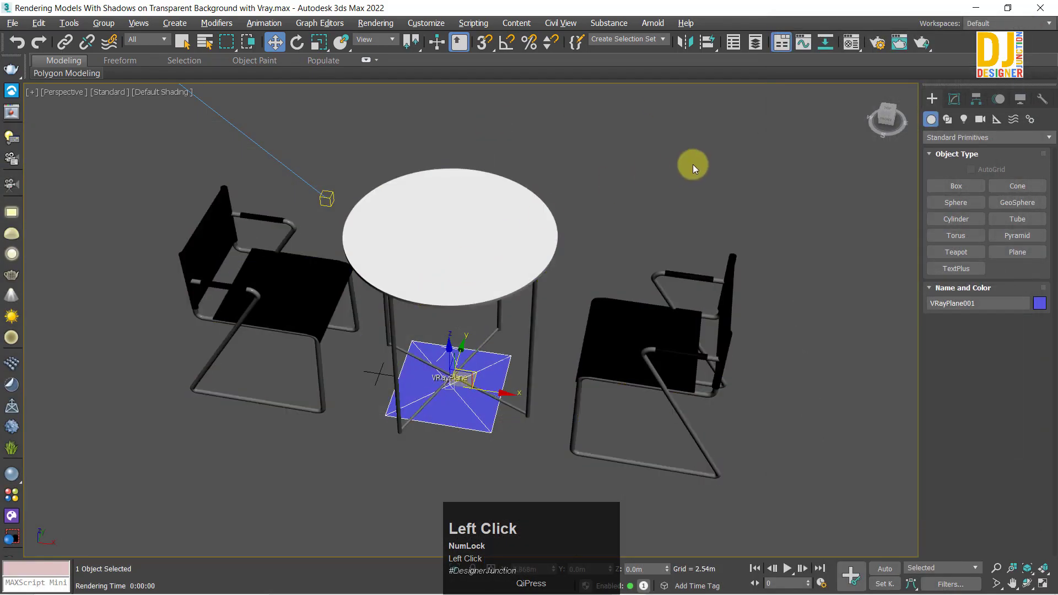
- Set the environment background color to black and close the environment settings
{"action": "left_click", "coordinate": [375, 23]}
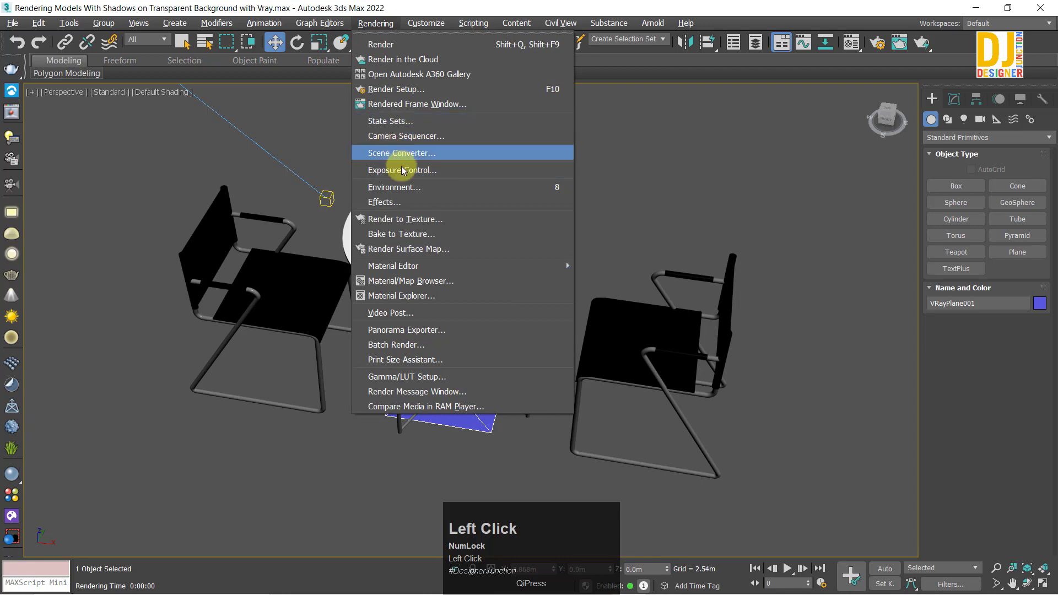
{"action": "left_click", "coordinate": [421, 189]}
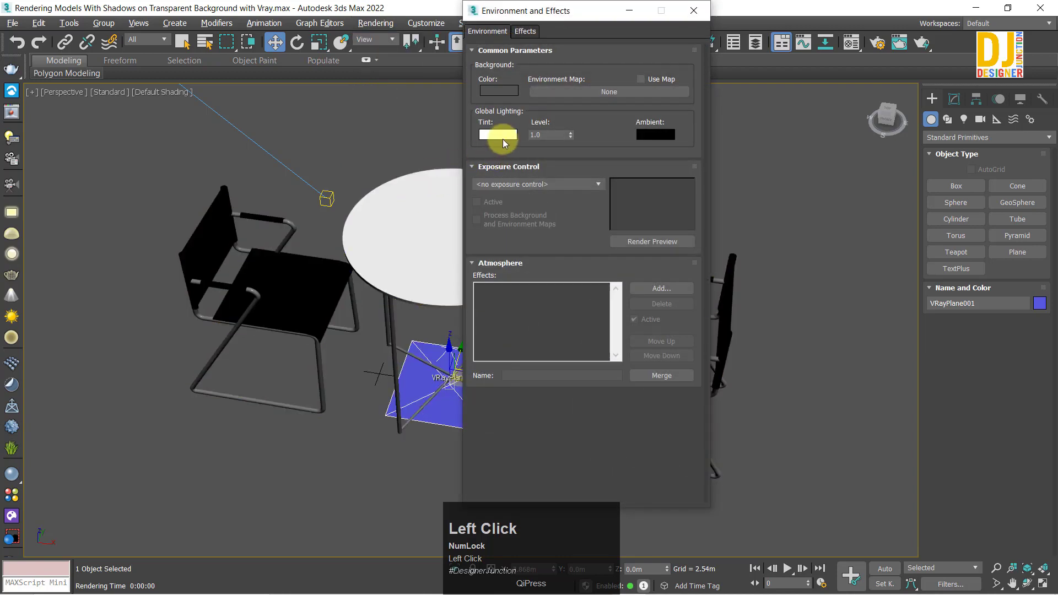
{"action": "left_click", "coordinate": [485, 138]}
{"action": "left_click", "coordinate": [529, 53]}
{"action": "left_click", "coordinate": [489, 91]}
{"action": "left_click_drag", "start_coordinate": [358, 94], "coordinate": [362, 75]}
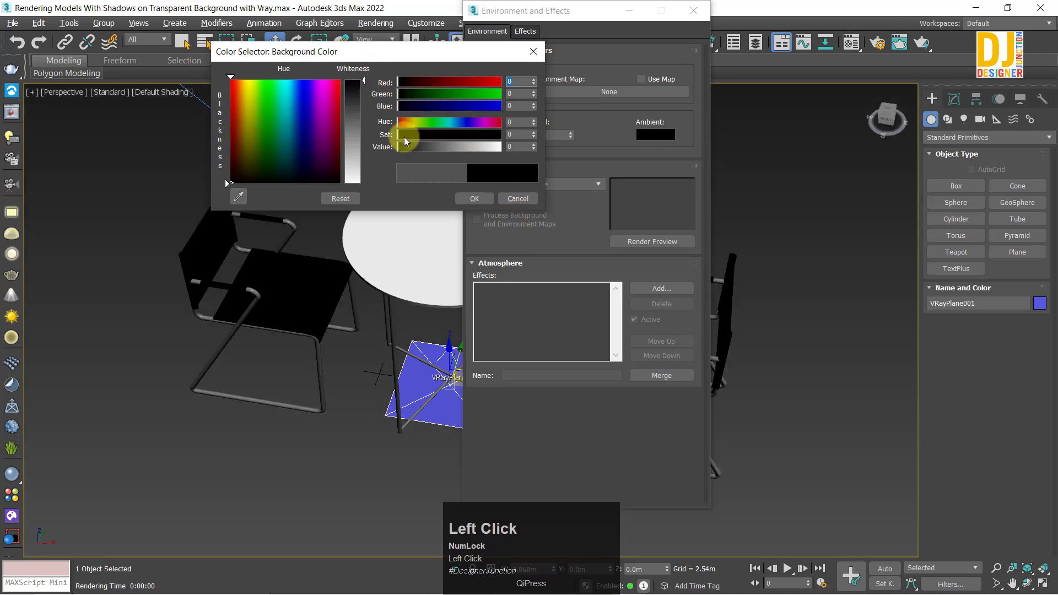
{"action": "left_click", "coordinate": [458, 193]}
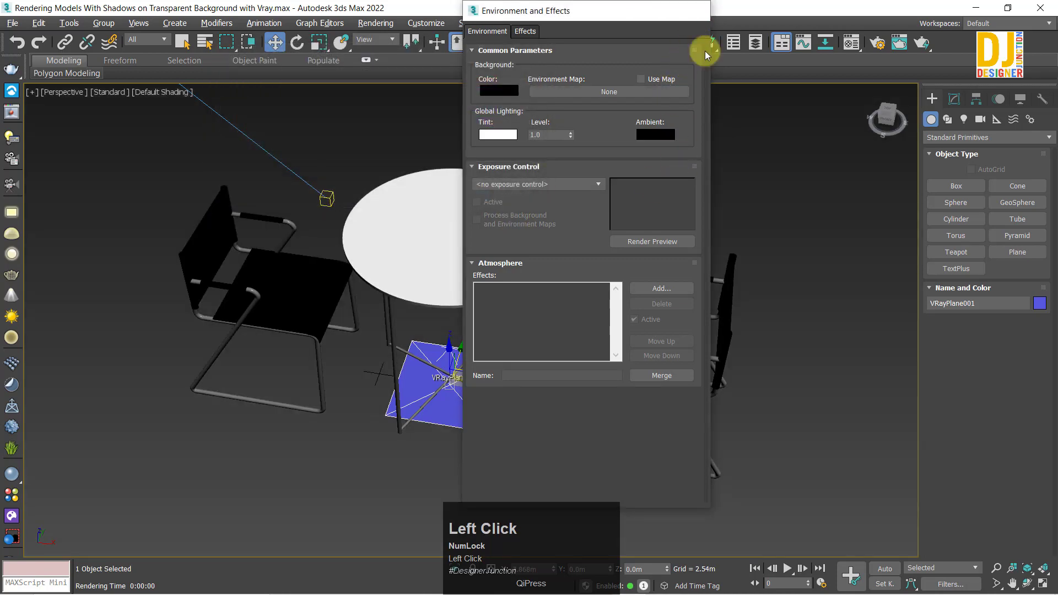
{"action": "left_click", "coordinate": [705, 32]}
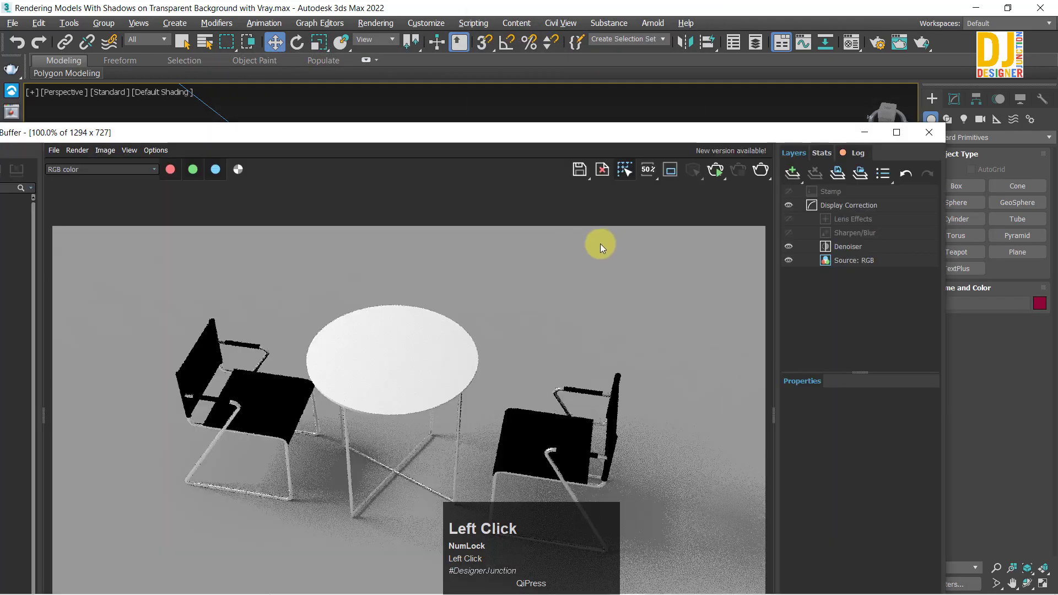
- Start a production render of the table and chairs and launch Adobe Photoshop while it runs
{"action": "left_click_drag", "start_coordinate": [618, 130], "coordinate": [713, 38]}
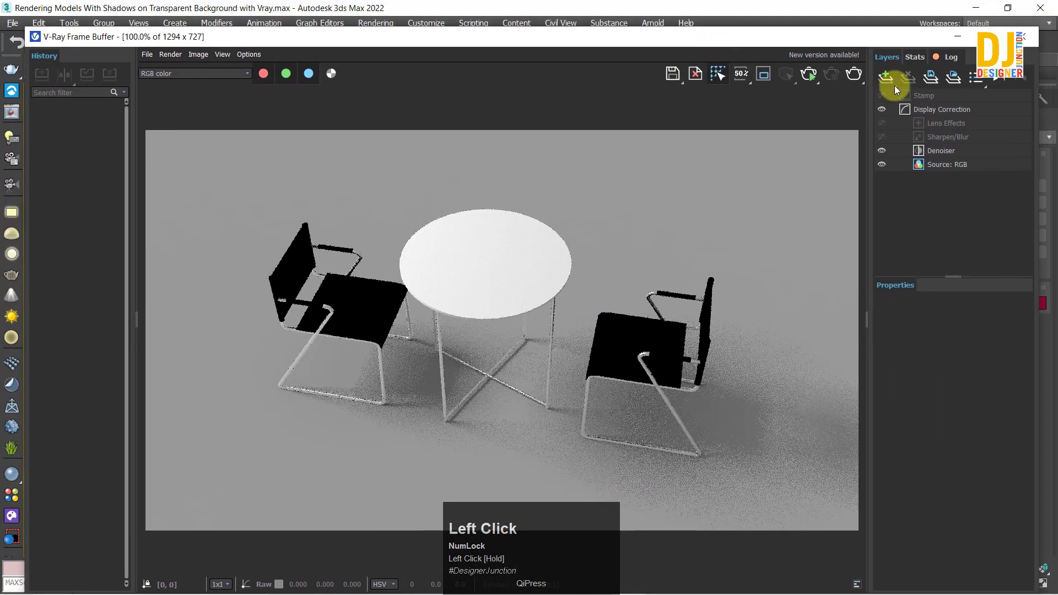
{"action": "left_click", "coordinate": [851, 76]}
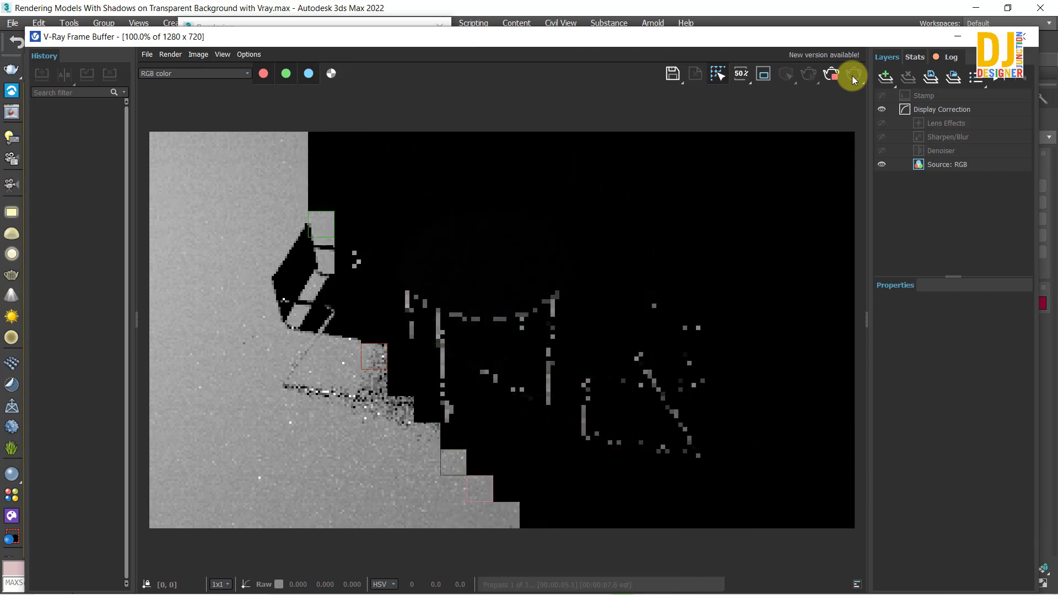
{"action": "mouse_move", "coordinate": [550, 587]}
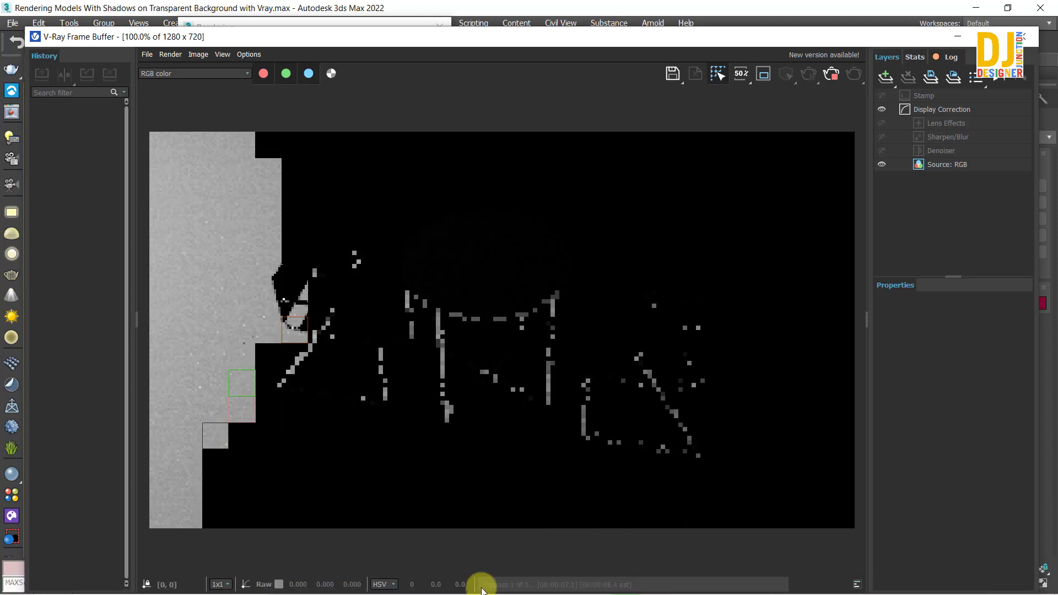
{"action": "left_click", "coordinate": [518, 554]}
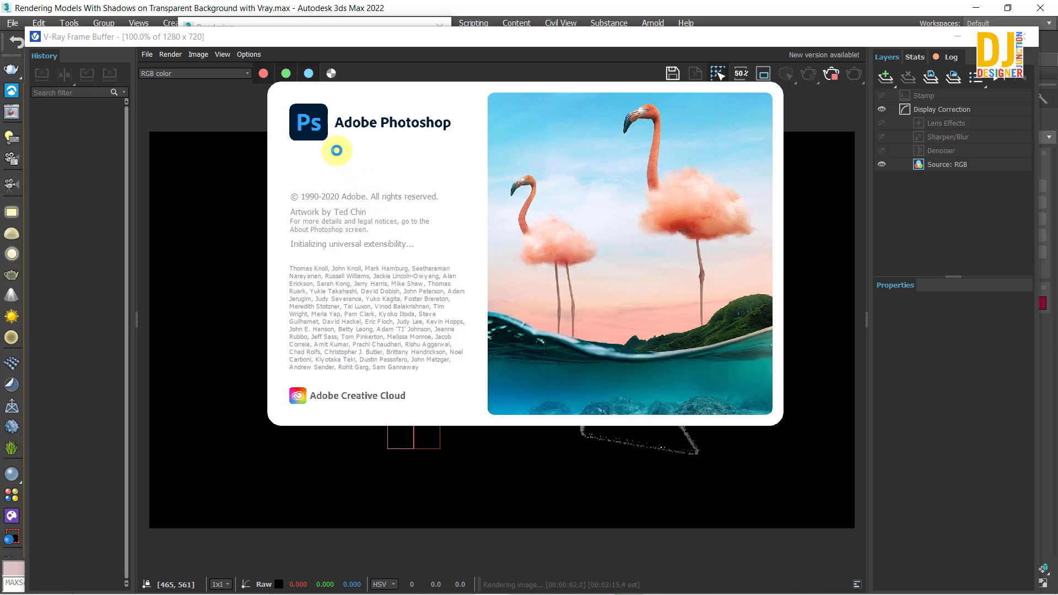
- Examine the shadows between chair and table in the production render's Alpha channel, and return to RGB color
{"action": "mouse_move", "coordinate": [225, 35]}
{"action": "left_mouse_down"}
{"action": "mouse_move", "coordinate": [200, 57]}
{"action": "mouse_move", "coordinate": [238, 25]}
{"action": "left_mouse_up"}
{"action": "left_click", "coordinate": [221, 63]}
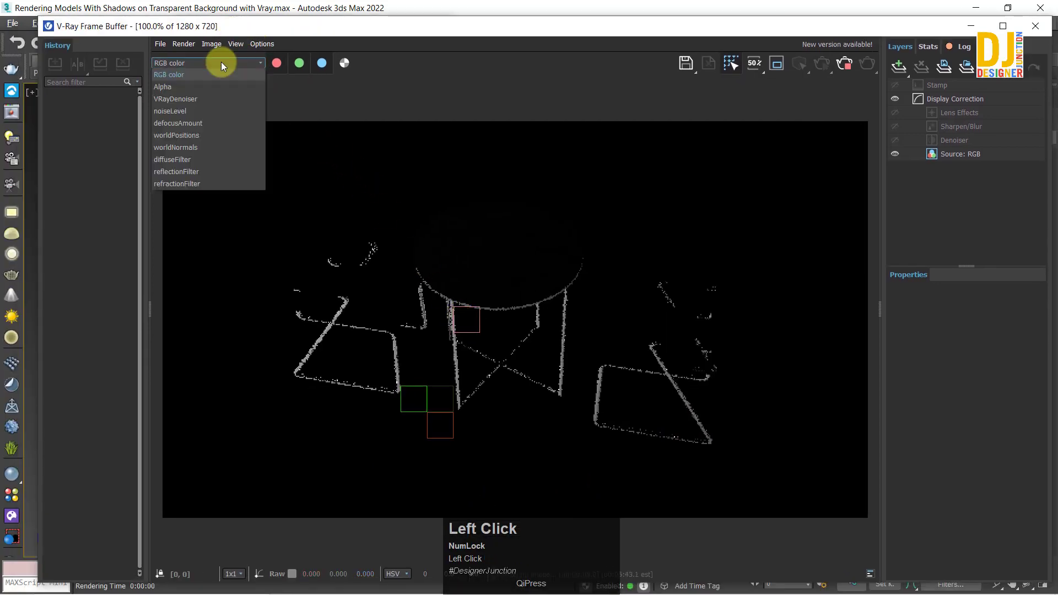
{"action": "left_click", "coordinate": [190, 87]}
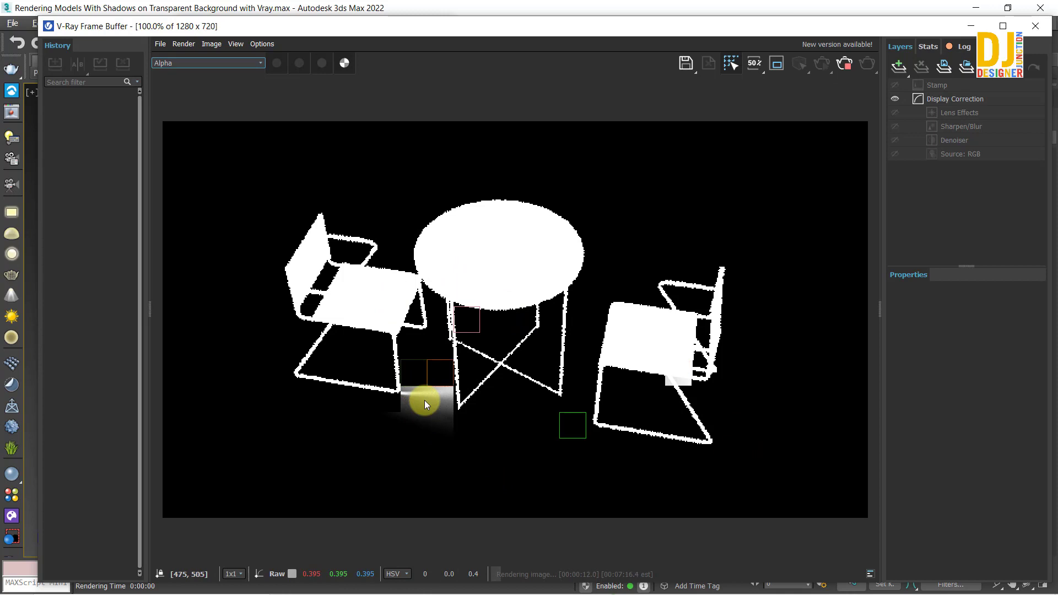
{"action": "scroll", "coordinate": [435, 401], "scroll_direction": "up", "scroll_amount": 1}
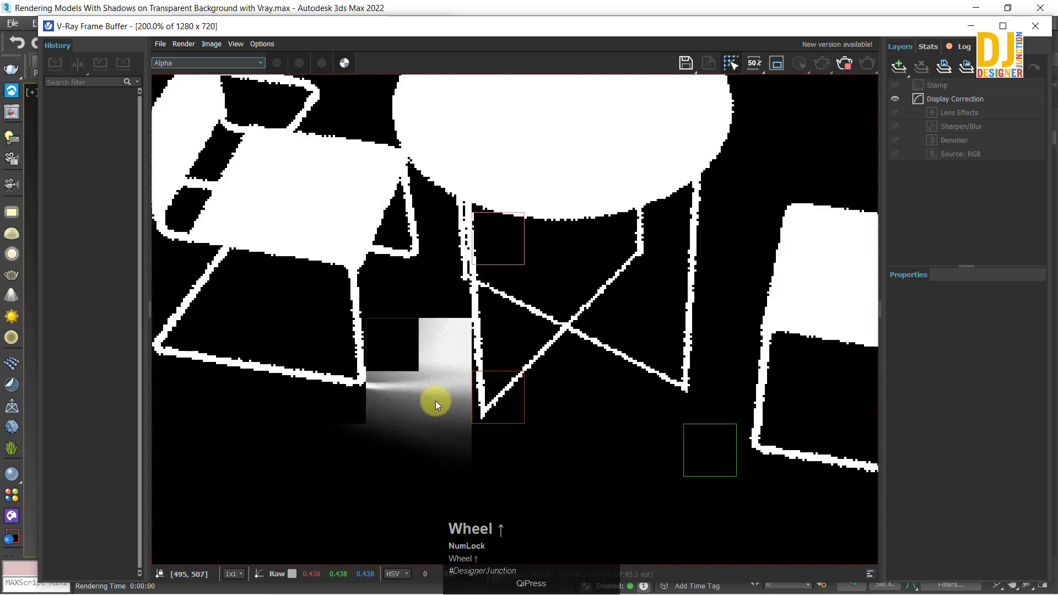
{"action": "scroll", "coordinate": [440, 405], "scroll_direction": "down", "scroll_amount": 1}
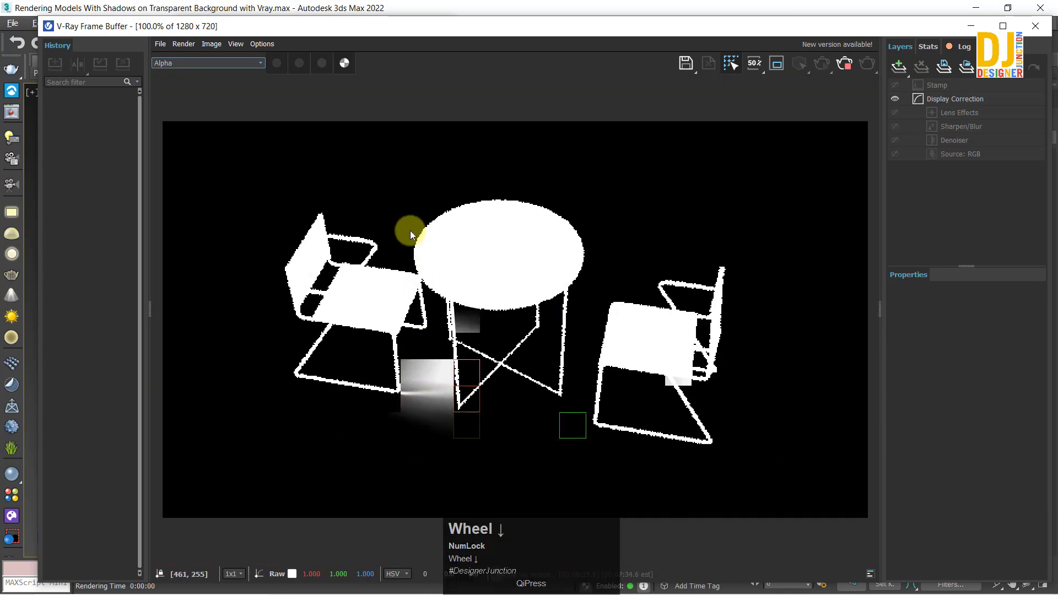
{"action": "left_click", "coordinate": [216, 64]}
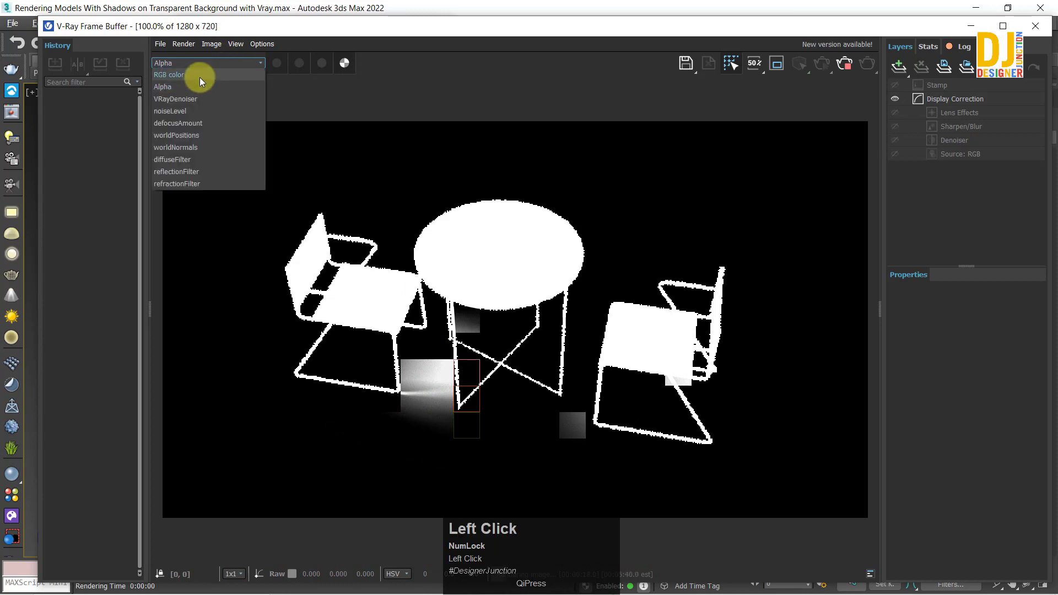
{"action": "left_click", "coordinate": [199, 76]}
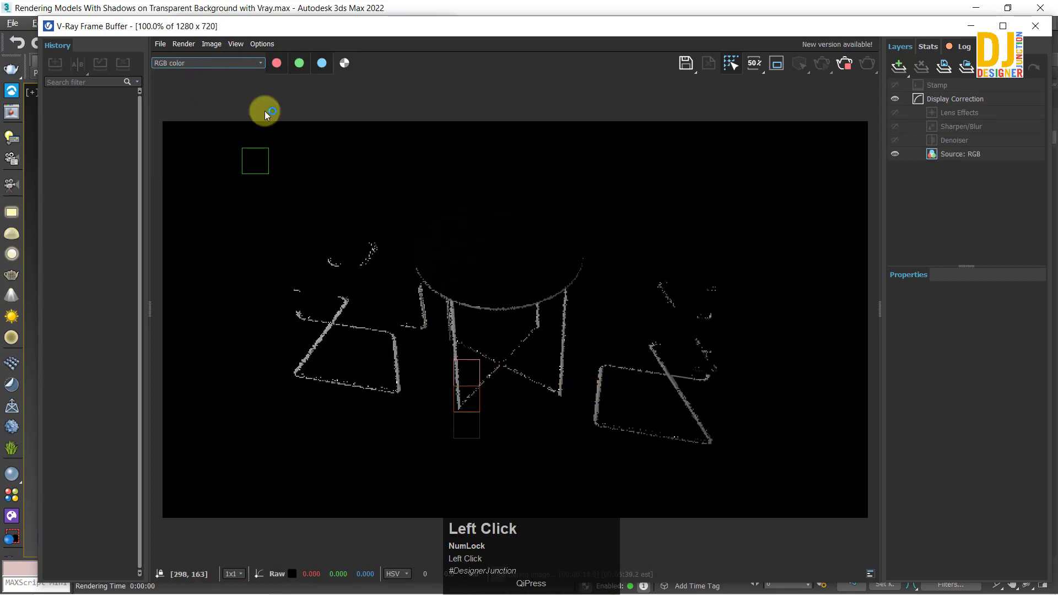
- Check the newly rendered shadow areas in the Alpha channel and examine the same floor area in RGB color
{"action": "left_click", "coordinate": [195, 62]}
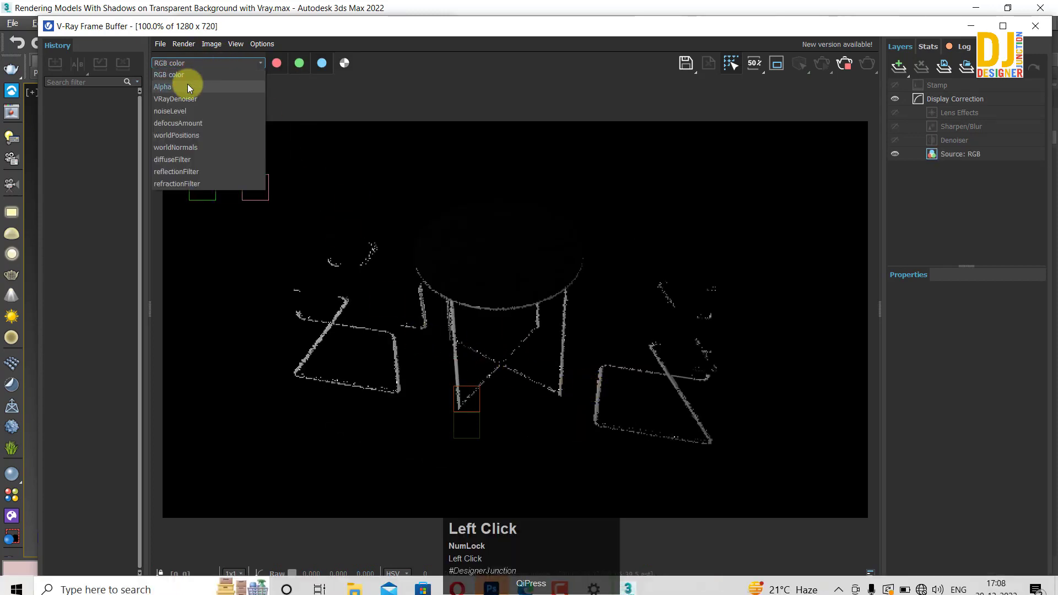
{"action": "left_click", "coordinate": [187, 86]}
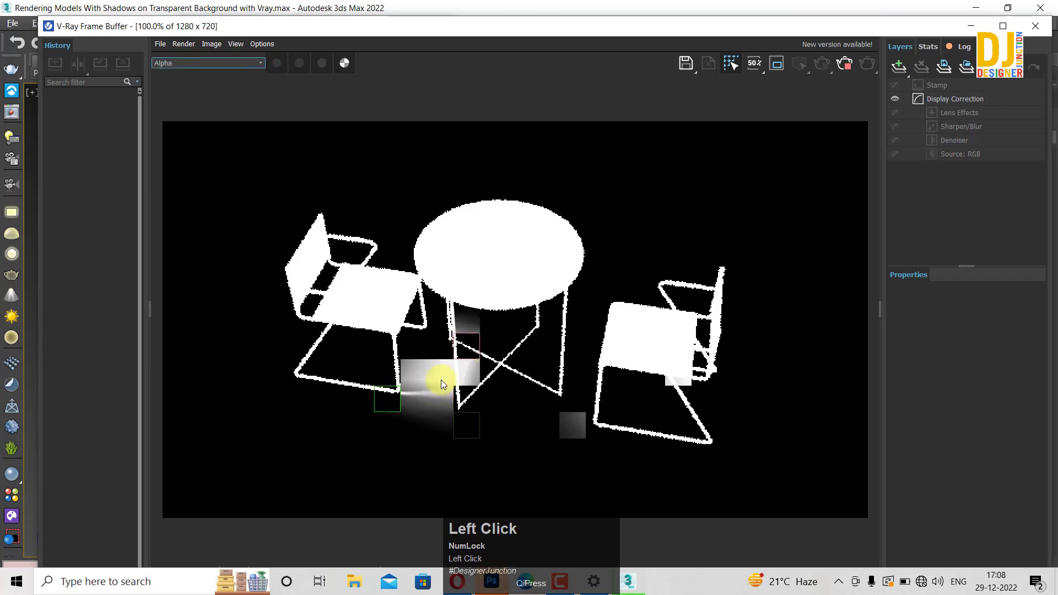
{"action": "left_click", "coordinate": [242, 64]}
{"action": "left_click", "coordinate": [187, 73]}
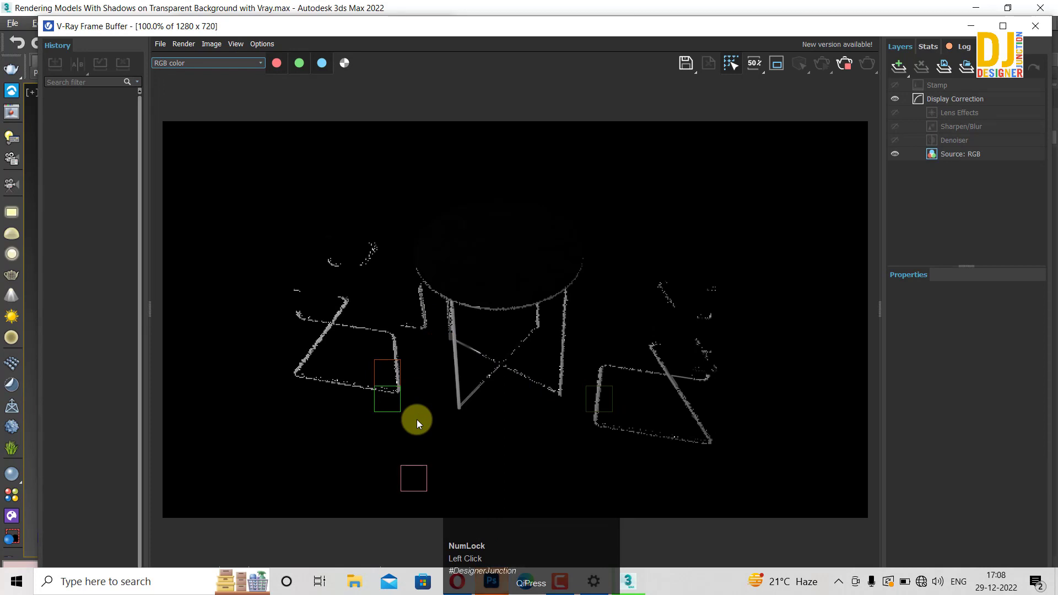
{"action": "scroll", "coordinate": [416, 419], "scroll_direction": "up", "scroll_amount": 1}
{"action": "scroll", "coordinate": [421, 413], "scroll_direction": "down", "scroll_amount": 1}
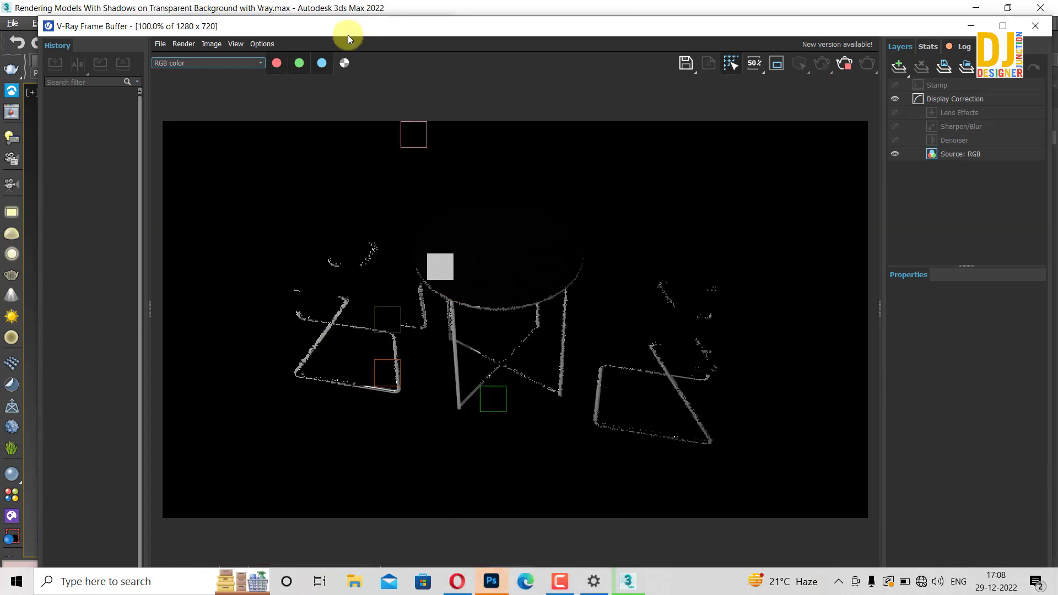
- Reposition the frame buffer, examine the furniture shadows in the Alpha channel, and return to RGB color
{"action": "left_click_drag", "start_coordinate": [346, 35], "coordinate": [318, 79]}
{"action": "left_click", "coordinate": [368, 49]}
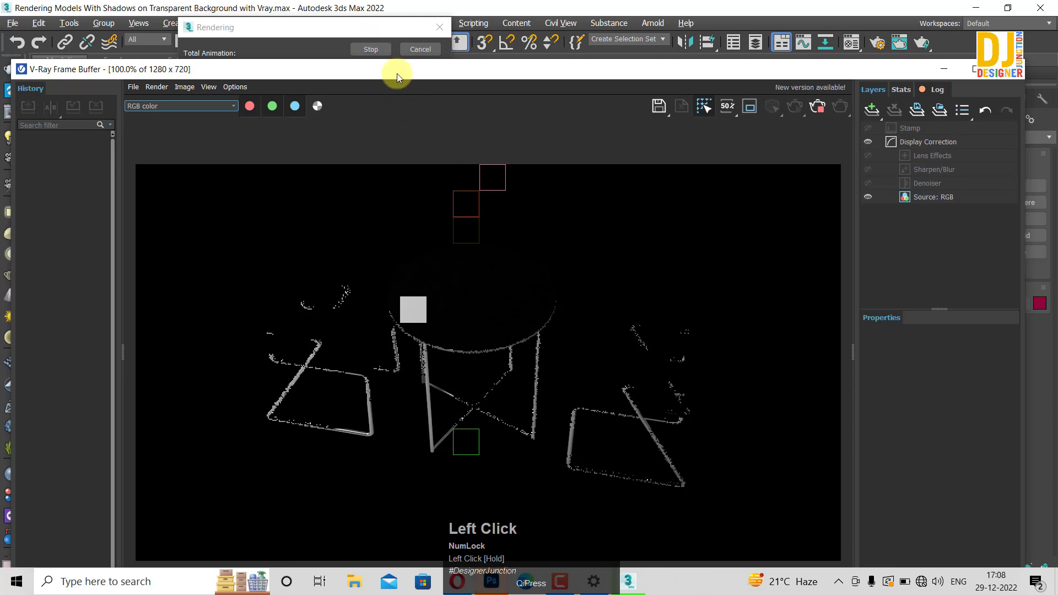
{"action": "mouse_move", "coordinate": [396, 73]}
{"action": "left_mouse_down"}
{"action": "mouse_move", "coordinate": [436, 38]}
{"action": "mouse_move", "coordinate": [404, 64]}
{"action": "left_mouse_up"}
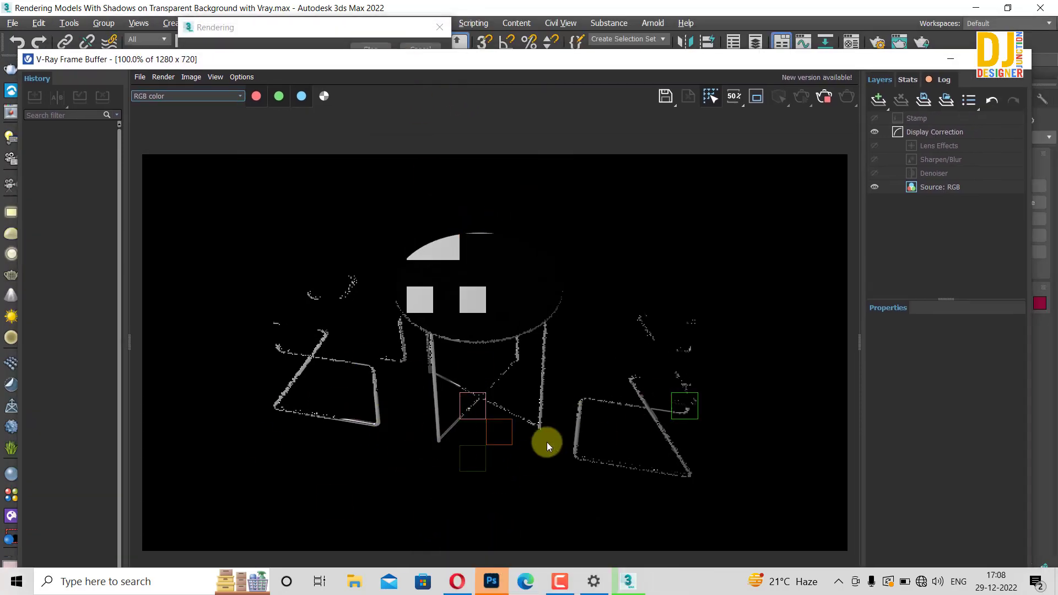
{"action": "left_click", "coordinate": [209, 94]}
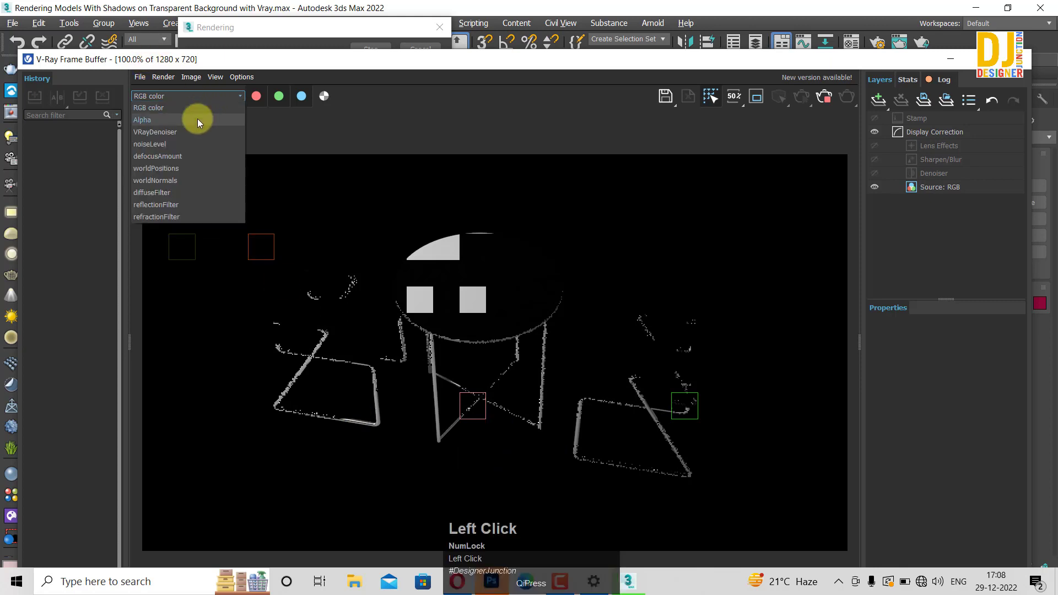
{"action": "left_click", "coordinate": [197, 118]}
{"action": "left_click", "coordinate": [219, 97]}
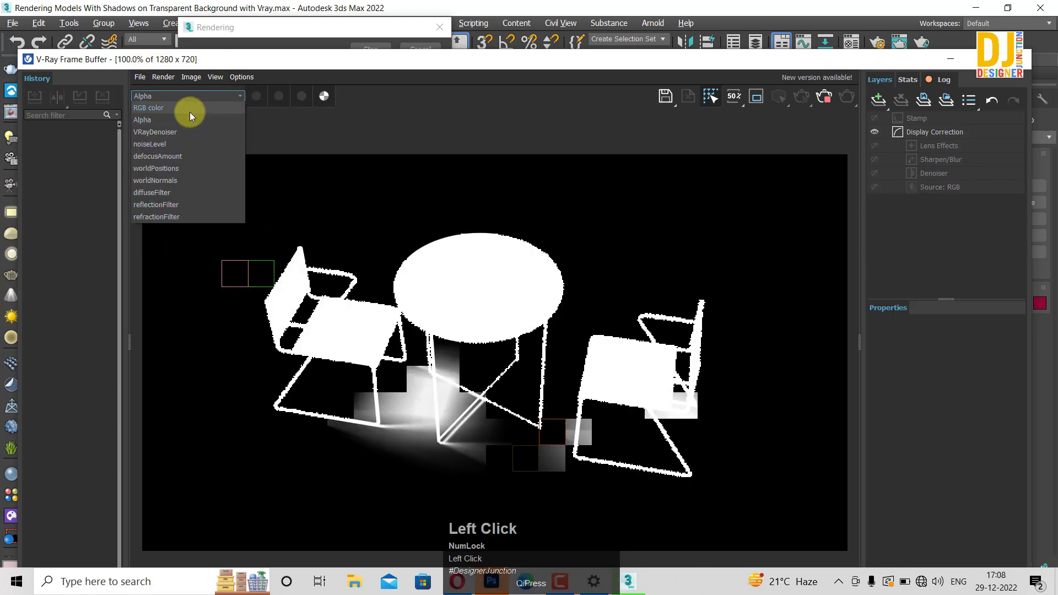
{"action": "left_click", "coordinate": [190, 111]}
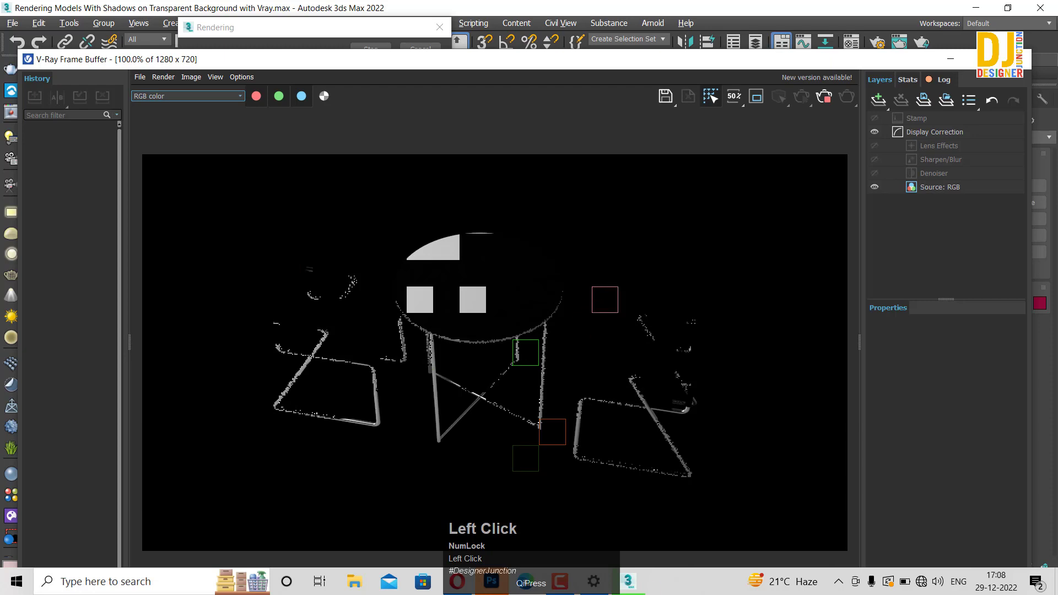
- Switch to Photoshop and open the recent house photo pexels-photo-7598364.jpeg
{"action": "left_click", "coordinate": [491, 581]}
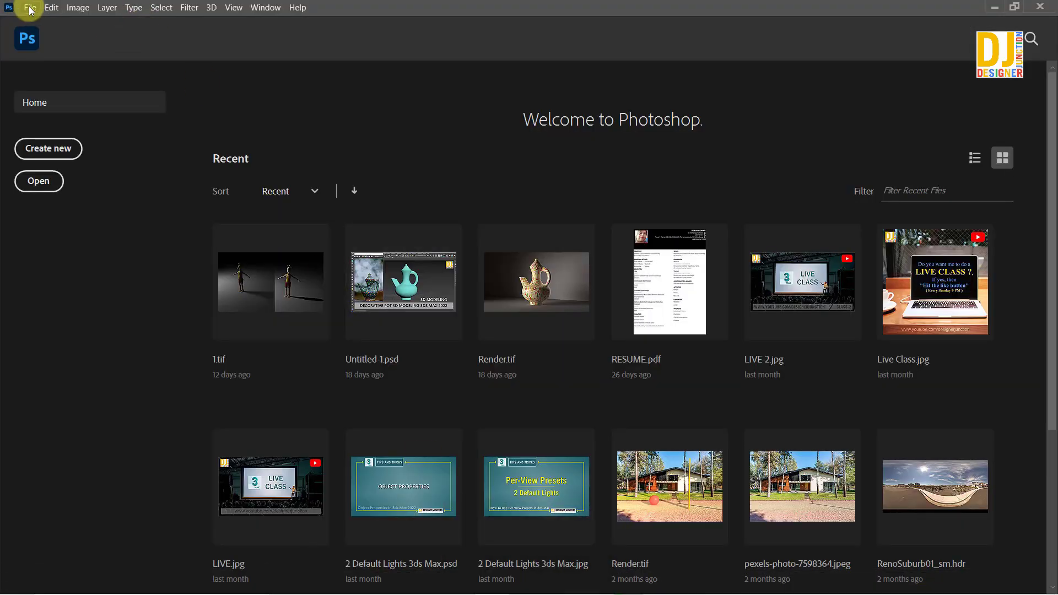
{"action": "left_click", "coordinate": [31, 9]}
{"action": "key", "text": "Escape"}
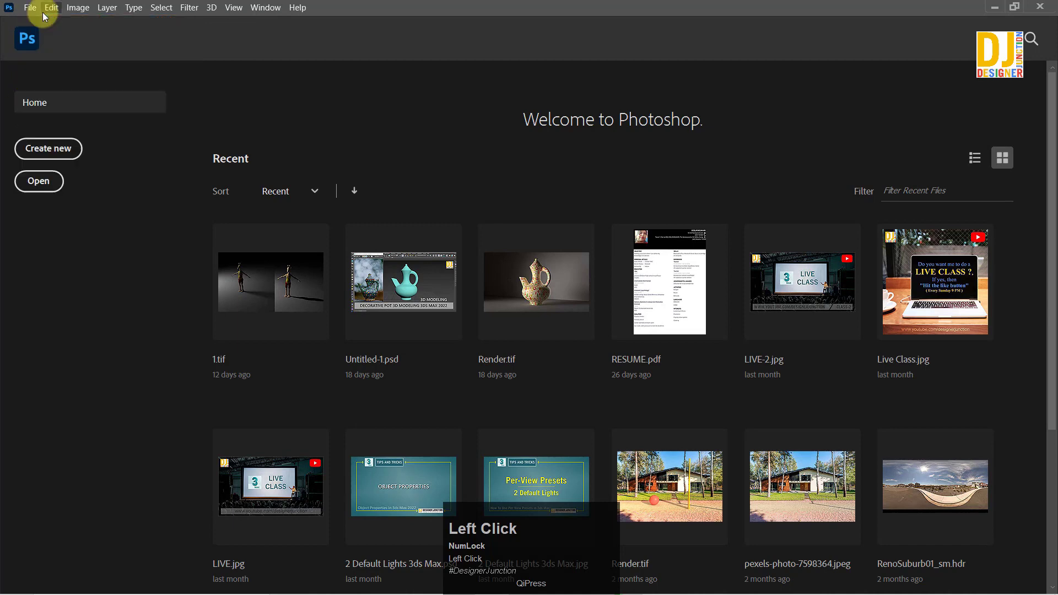
{"action": "left_click", "coordinate": [51, 7]}
{"action": "left_click", "coordinate": [578, 310]}
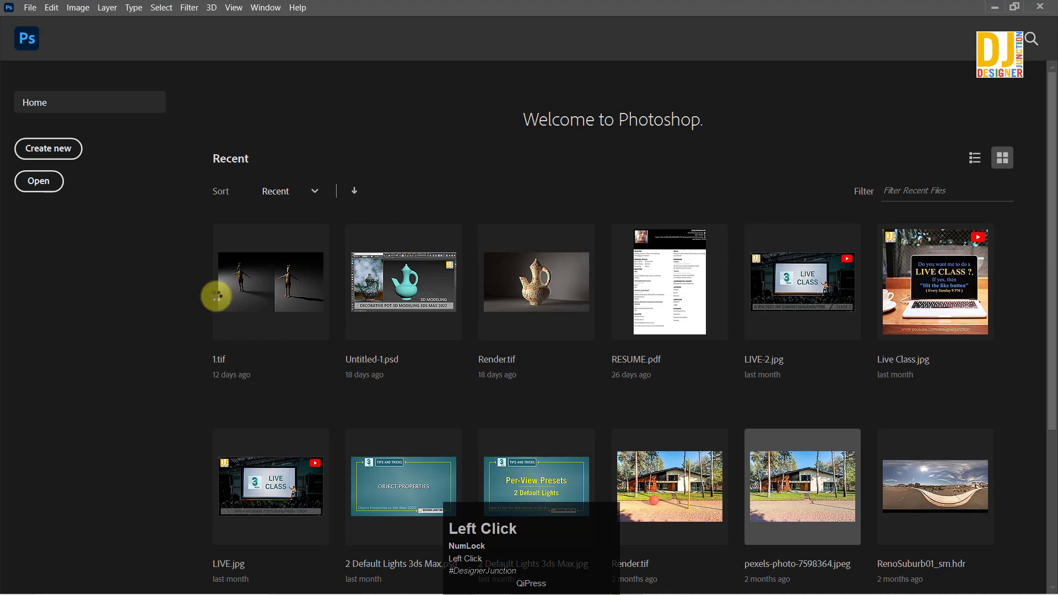
{"action": "scroll", "coordinate": [686, 480], "scroll_direction": "down", "scroll_amount": 1}
{"action": "left_click", "coordinate": [687, 489]}
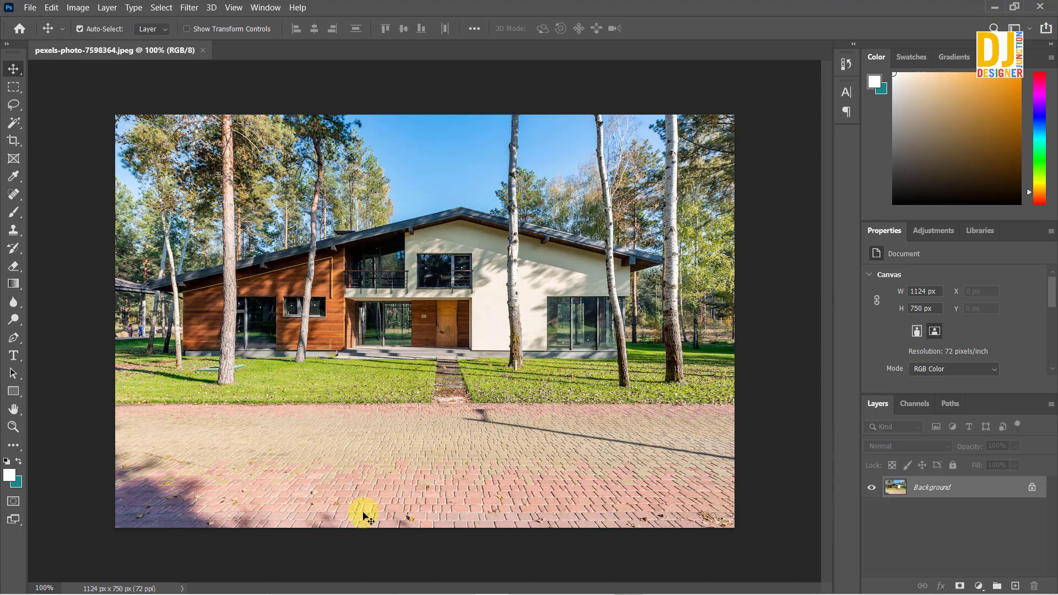
{"action": "left_click", "coordinate": [994, 7]}
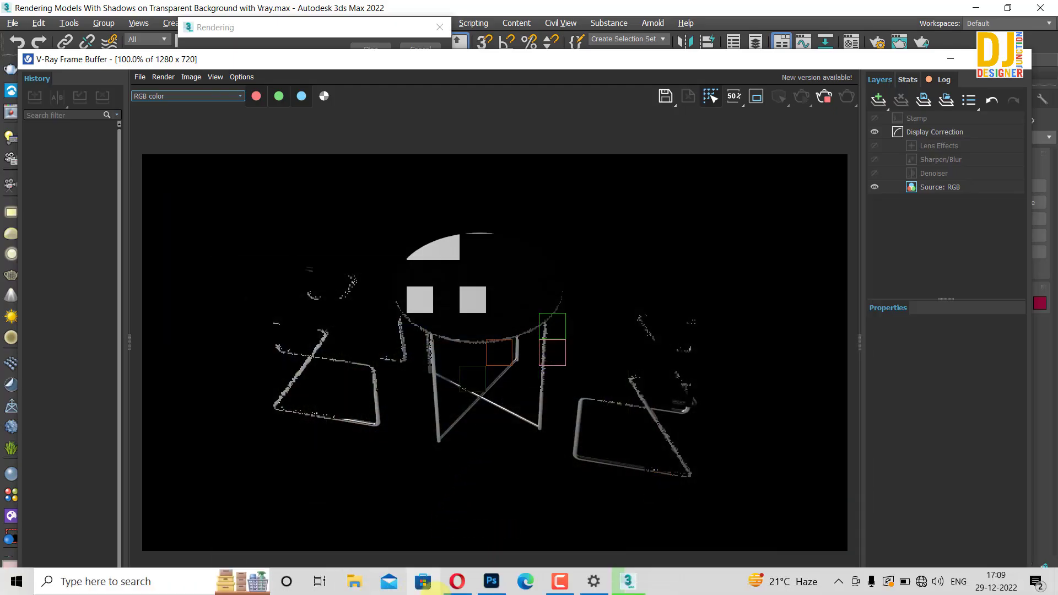
{"action": "left_click", "coordinate": [492, 582]}
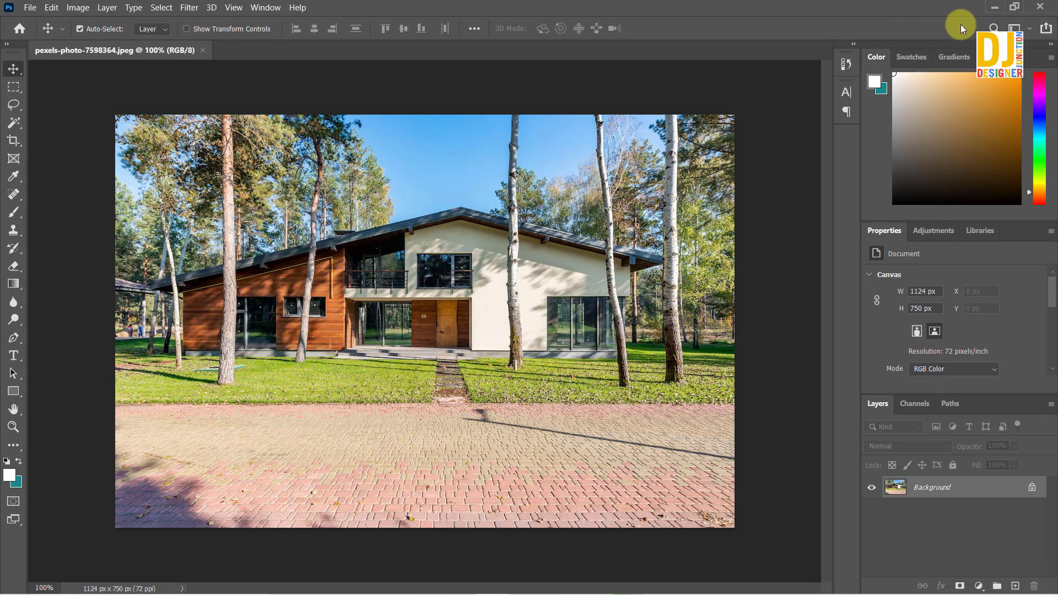
{"action": "left_click", "coordinate": [997, 7]}
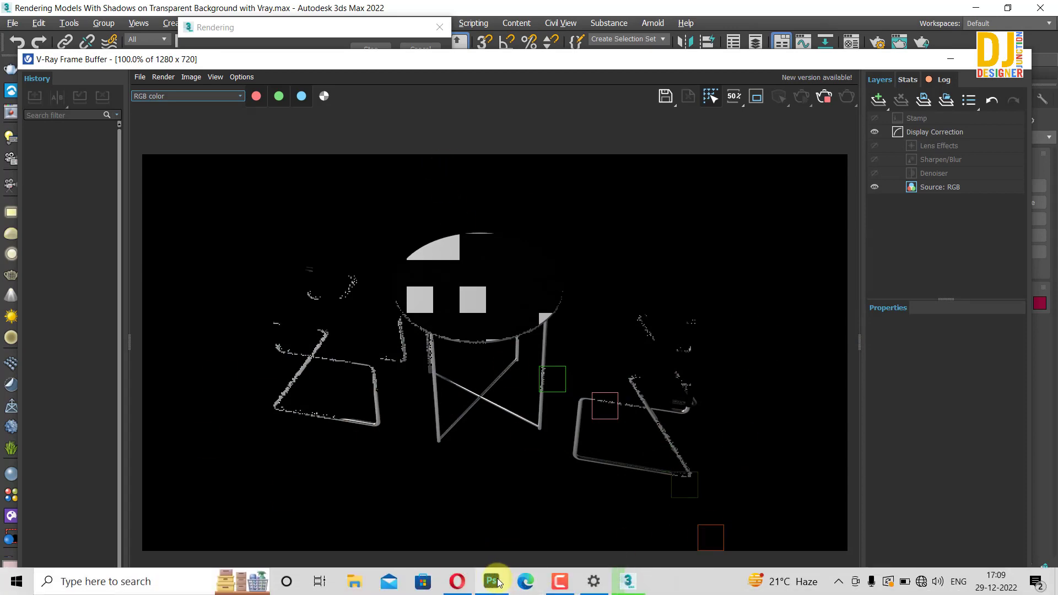
{"action": "mouse_move", "coordinate": [483, 588]}
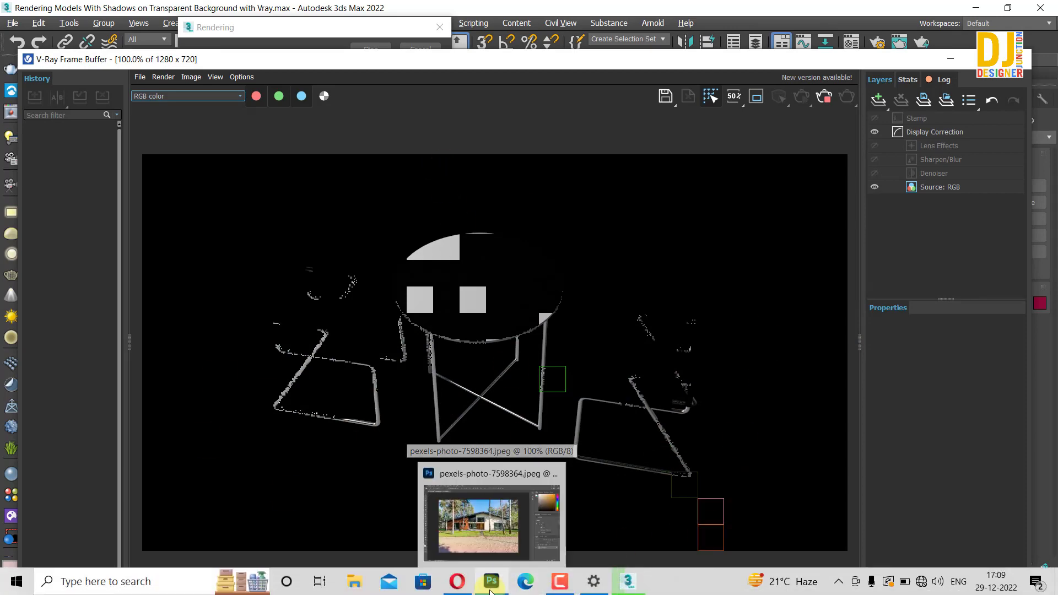
{"action": "left_click", "coordinate": [510, 496]}
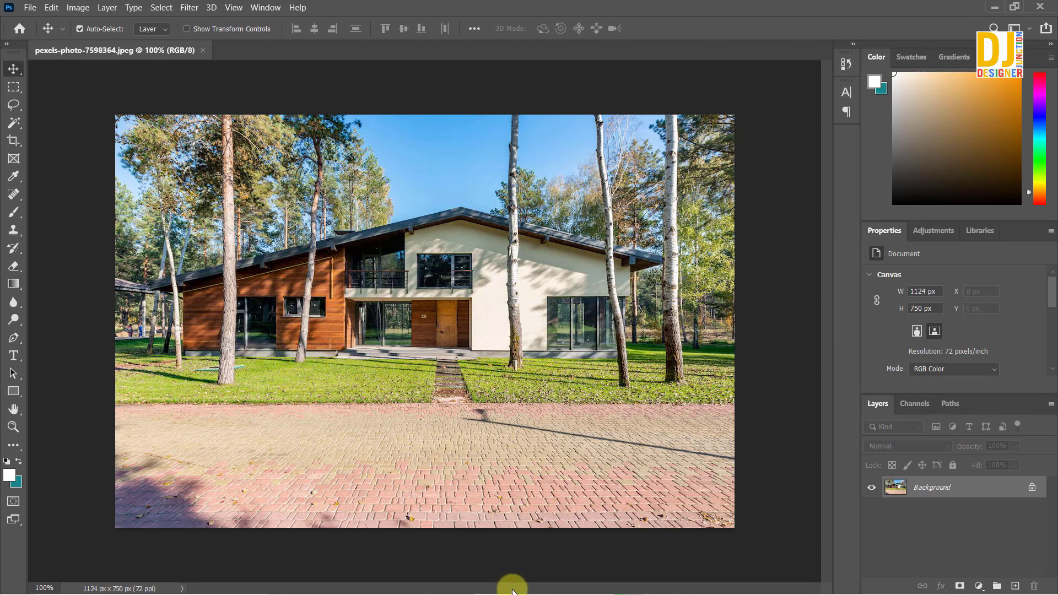
{"action": "mouse_move", "coordinate": [513, 592]}
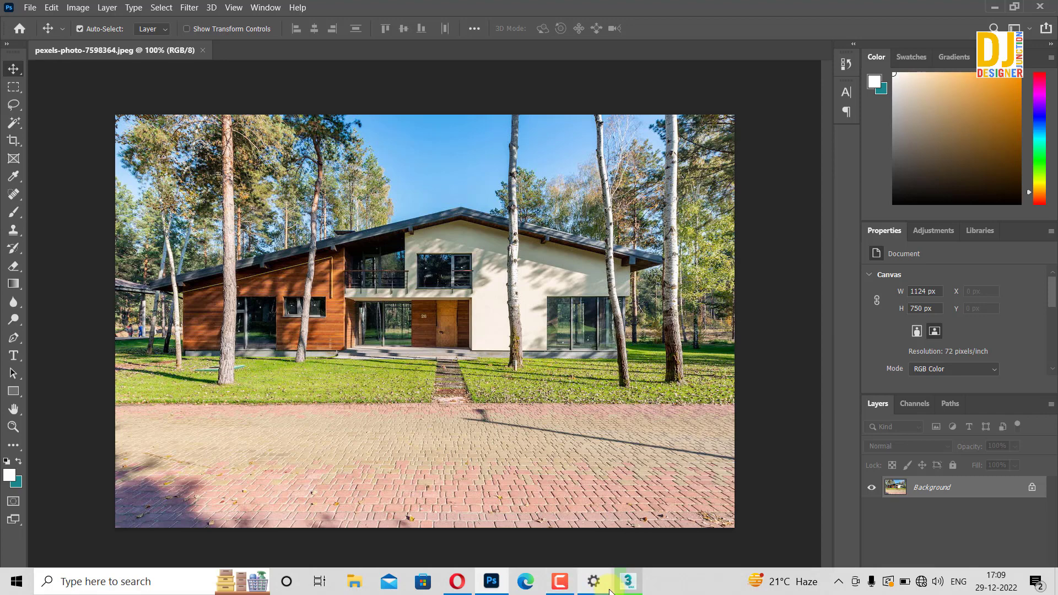
{"action": "left_click", "coordinate": [601, 585]}
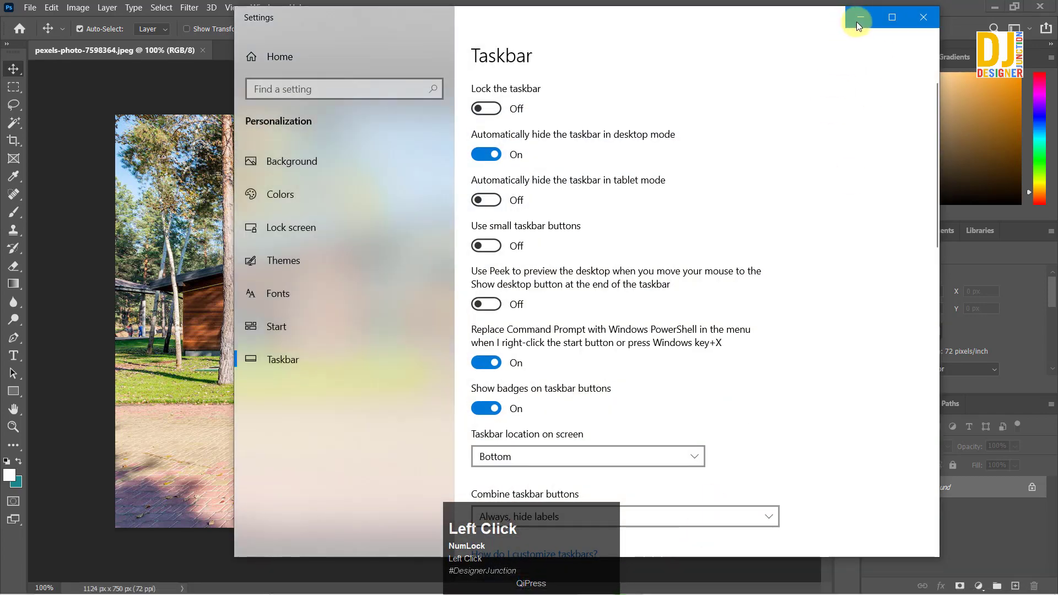
{"action": "left_click", "coordinate": [859, 19]}
{"action": "mouse_move", "coordinate": [577, 588]}
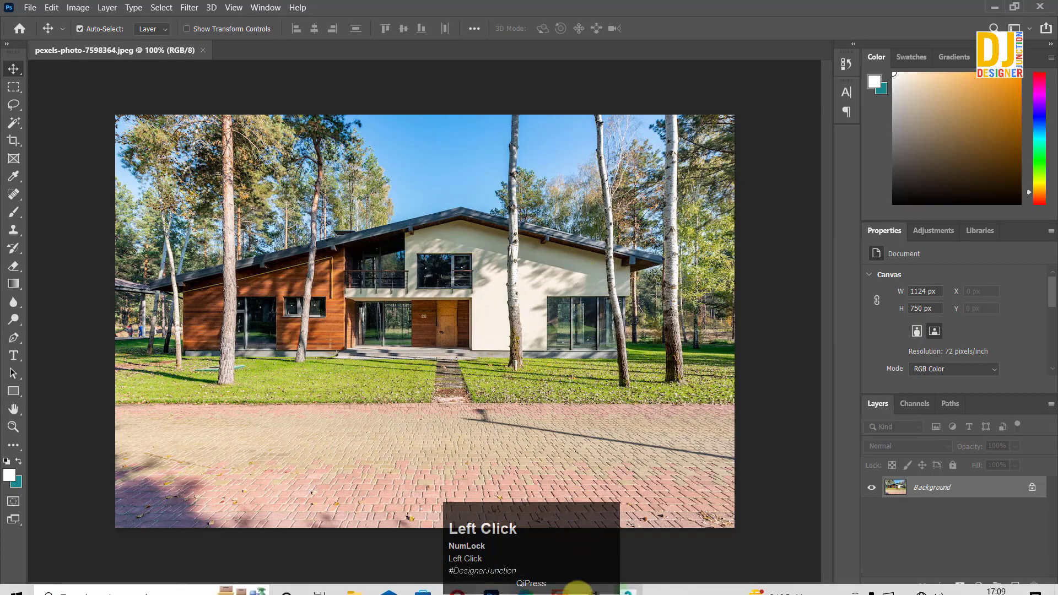
- Switch back to 3ds Max and check the progress of the production render
{"action": "left_click", "coordinate": [628, 581]}
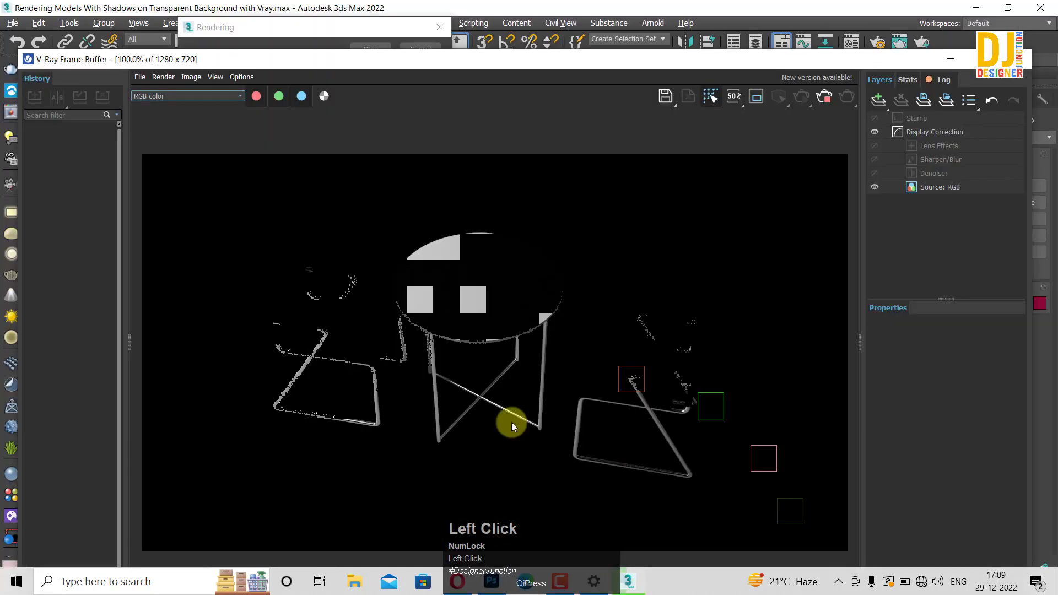
{"action": "left_click", "coordinate": [198, 27]}
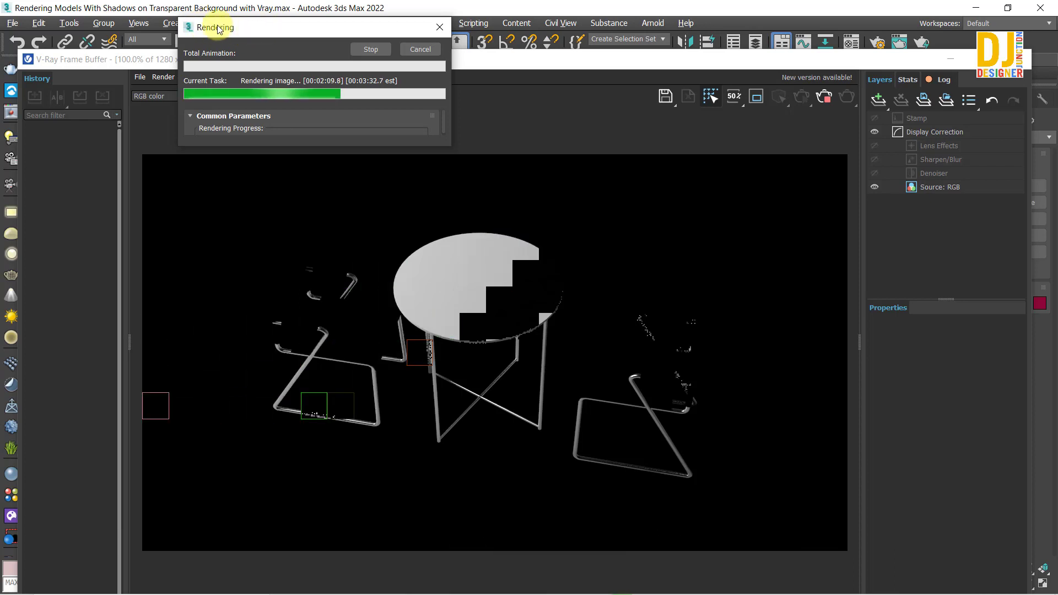
{"action": "left_click", "coordinate": [200, 28]}
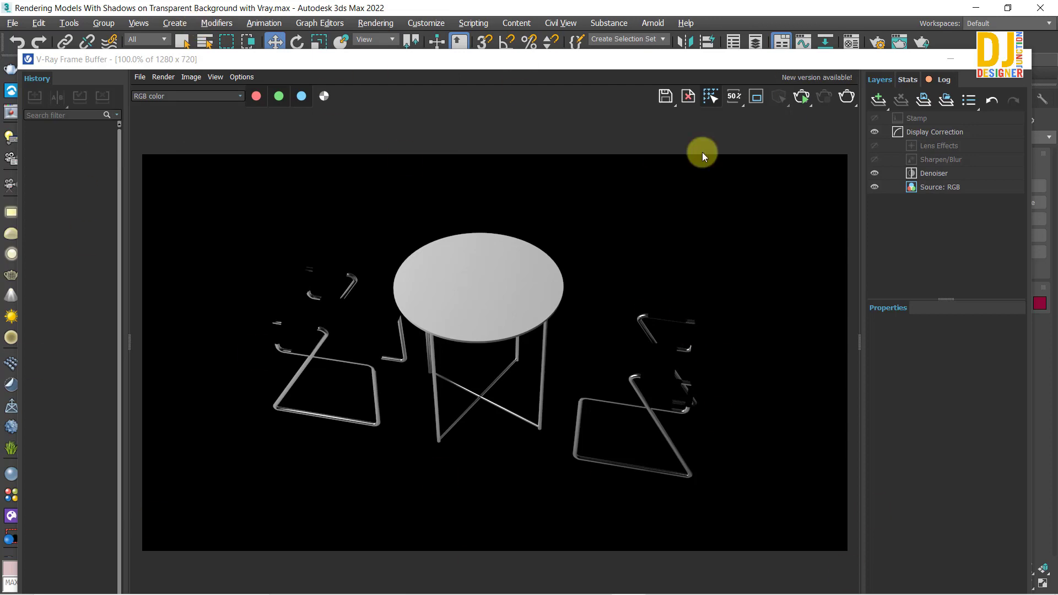
- Save the finished render to the Desktop as a PNG named Table Chair Alpha, using RGB 48 bit colors with the alpha channel
{"action": "left_click", "coordinate": [664, 96]}
{"action": "left_click", "coordinate": [209, 320]}
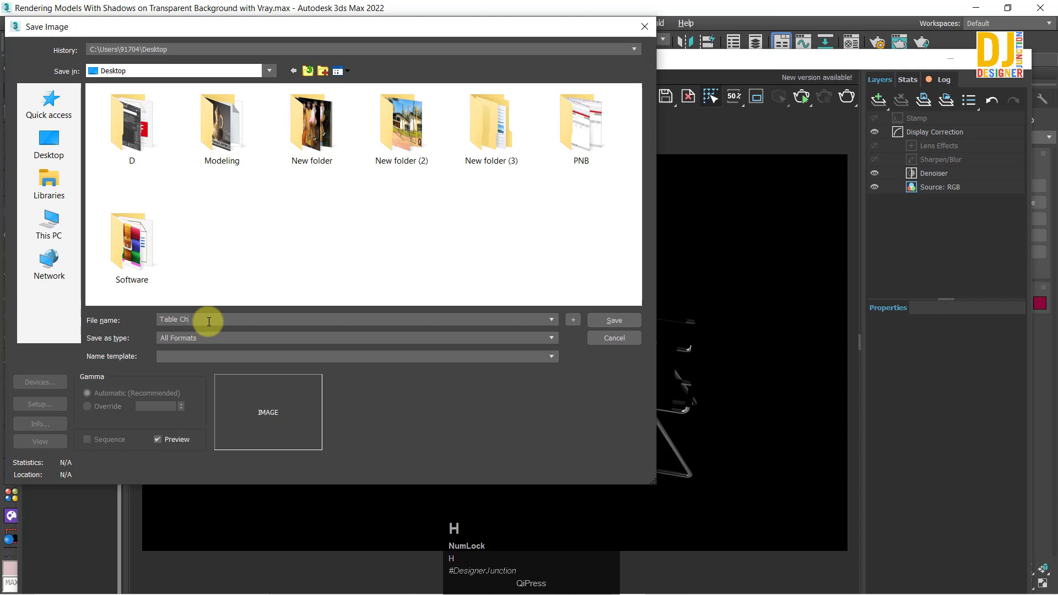
{"action": "type", "text": "Table Chair Alpha"}
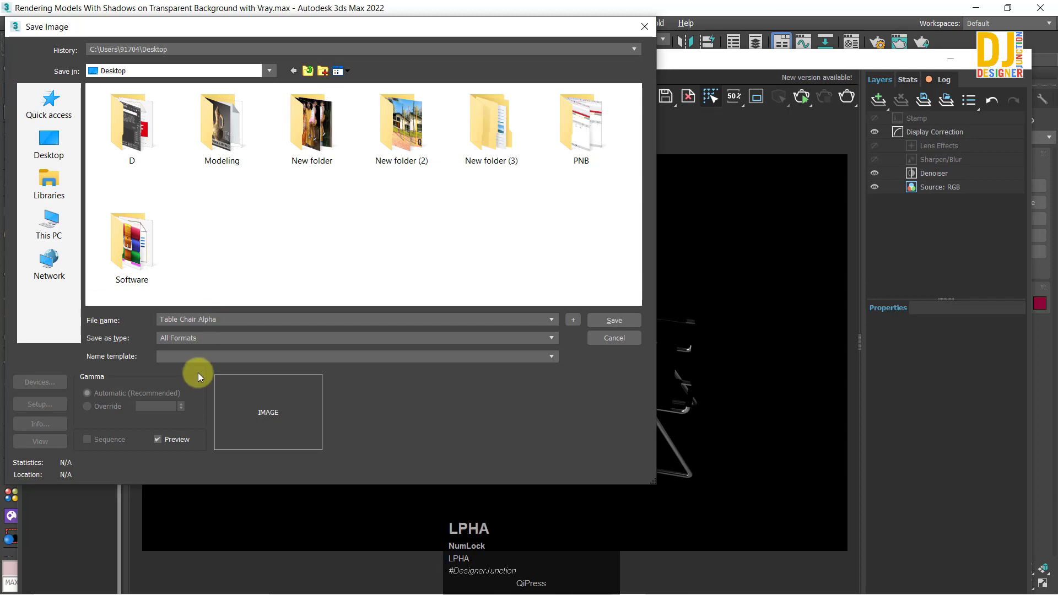
{"action": "left_click", "coordinate": [187, 338]}
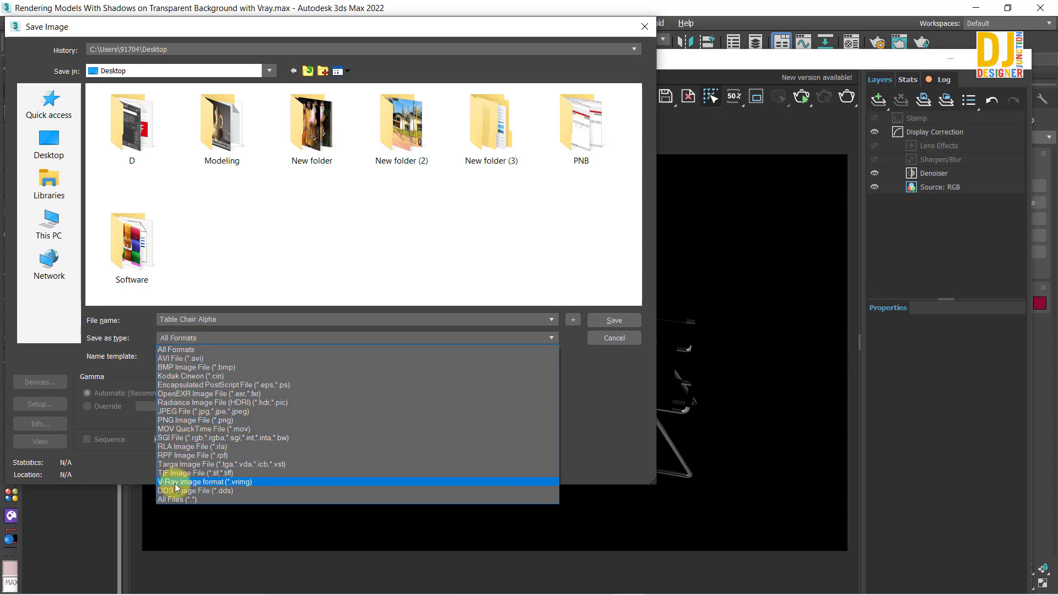
{"action": "left_click", "coordinate": [171, 420]}
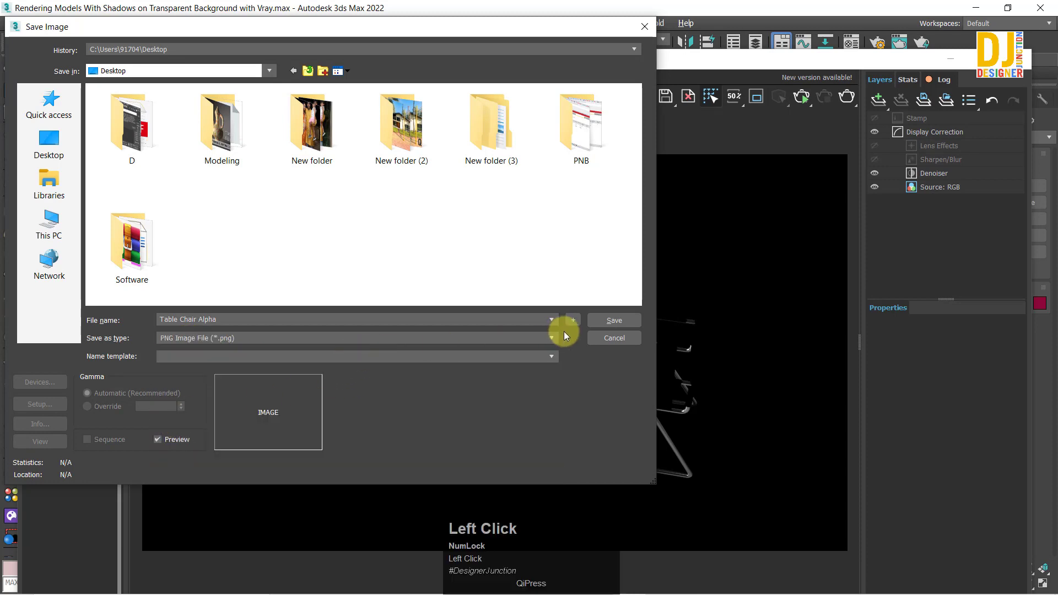
{"action": "left_click", "coordinate": [602, 319]}
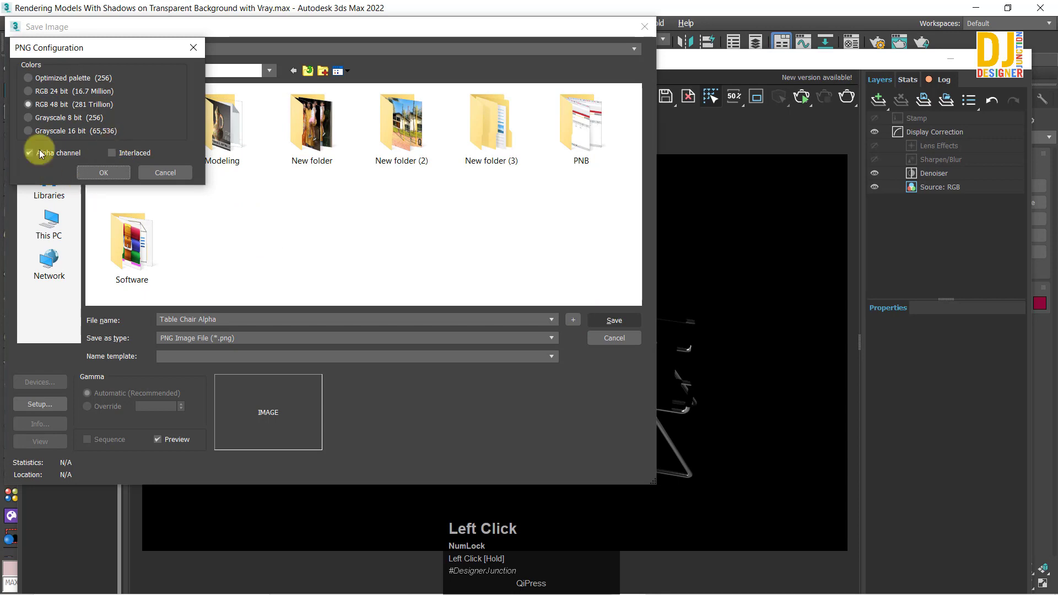
{"action": "left_click", "coordinate": [43, 154]}
{"action": "left_click", "coordinate": [44, 154]}
{"action": "left_click", "coordinate": [95, 170]}
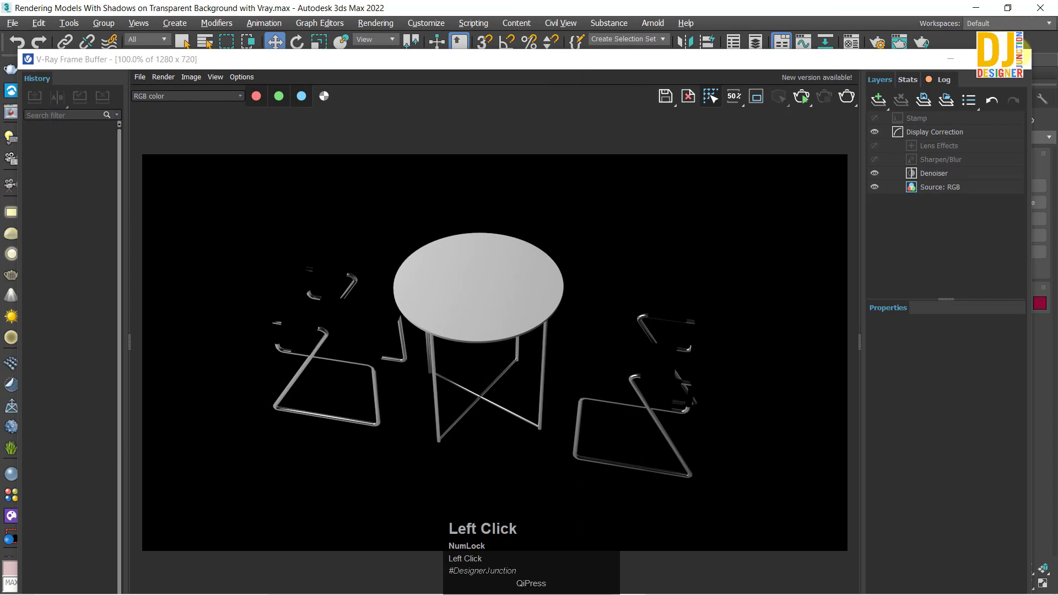
- Close the frame buffer and place the Table Chair Alpha image from the desktop into the house photo in Photoshop
{"action": "left_click", "coordinate": [1016, 55]}
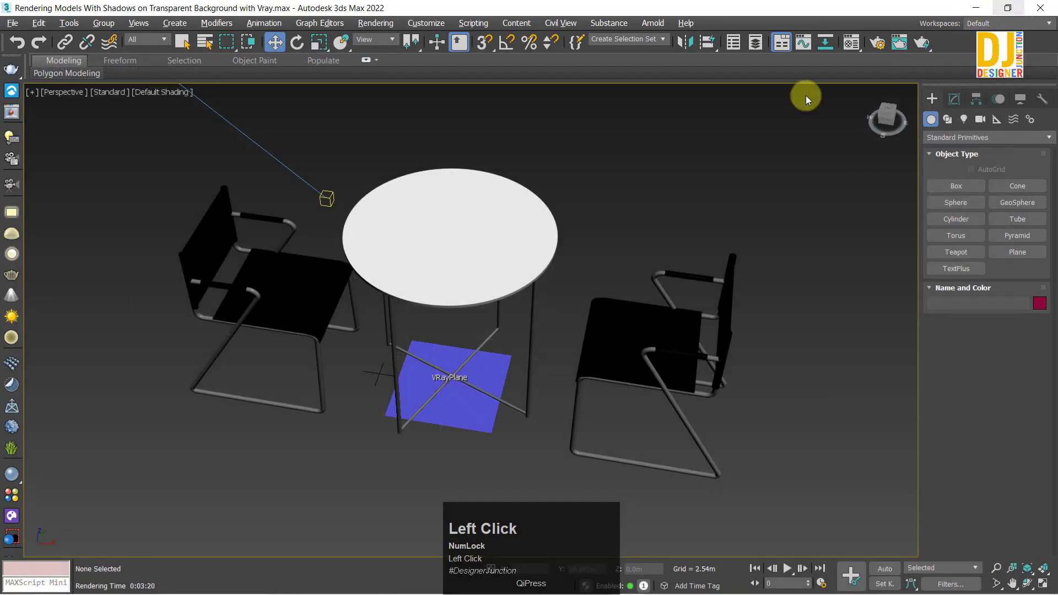
{"action": "left_click", "coordinate": [974, 10]}
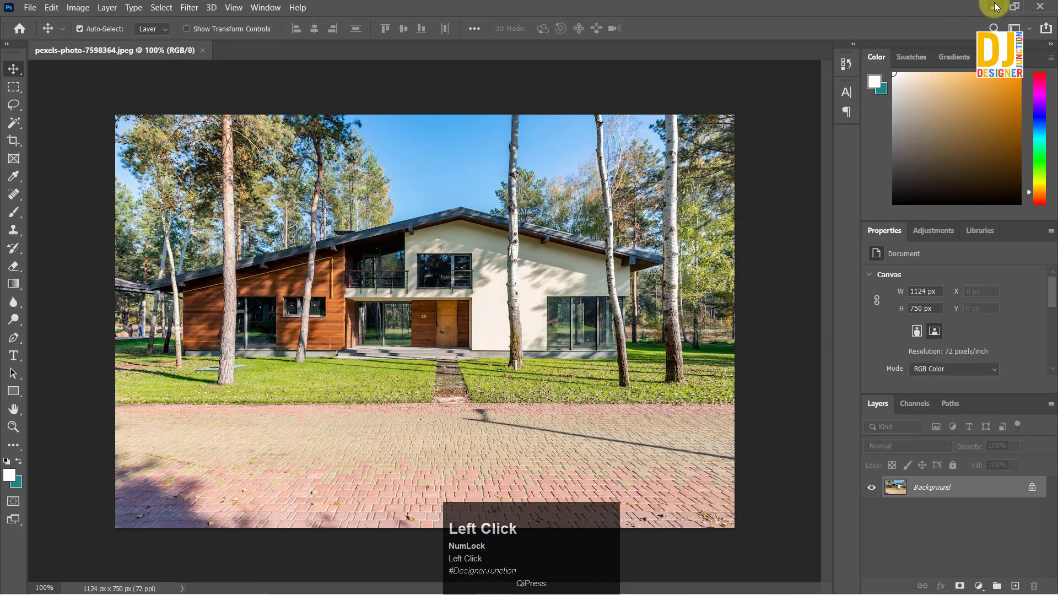
{"action": "left_click", "coordinate": [991, 7]}
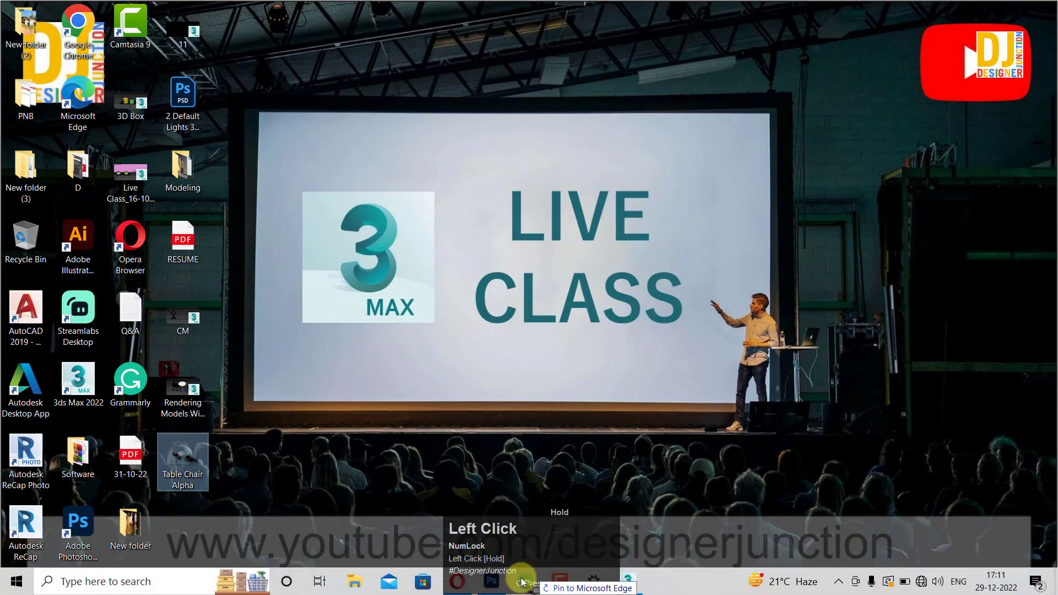
{"action": "left_click", "coordinate": [492, 583]}
{"action": "left_click_drag", "start_coordinate": [494, 586], "coordinate": [380, 355]}
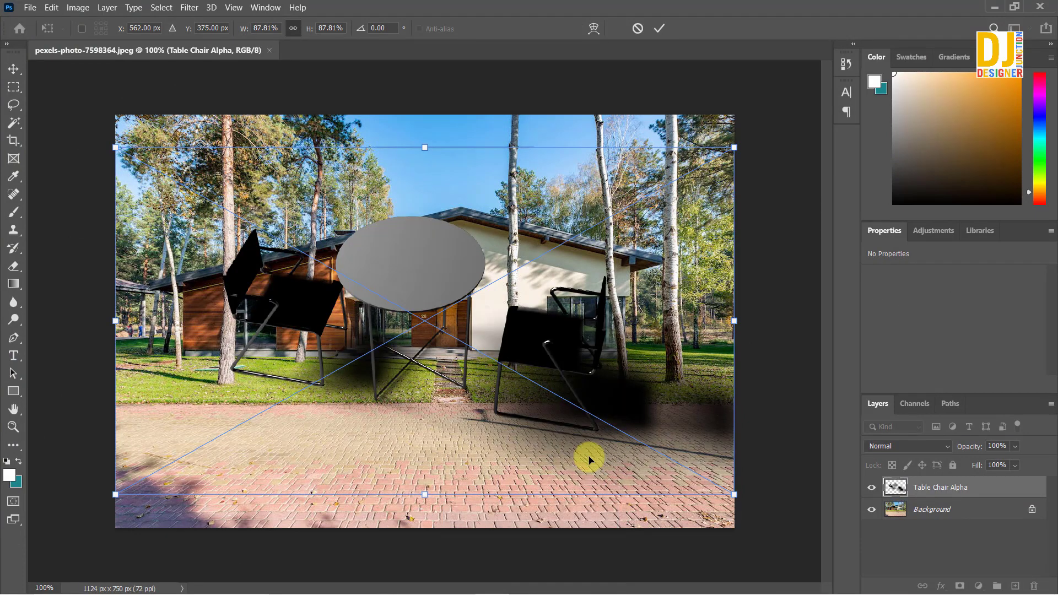
{"action": "key", "text": "Return"}
- Move the Table Chair Alpha layer down onto the brick pavement, to about X 162 px and Y 319 px
{"action": "left_click_drag", "start_coordinate": [417, 255], "coordinate": [396, 325]}
{"action": "scroll", "coordinate": [392, 371], "scroll_direction": "up", "scroll_amount": 5, "text": "alt"}
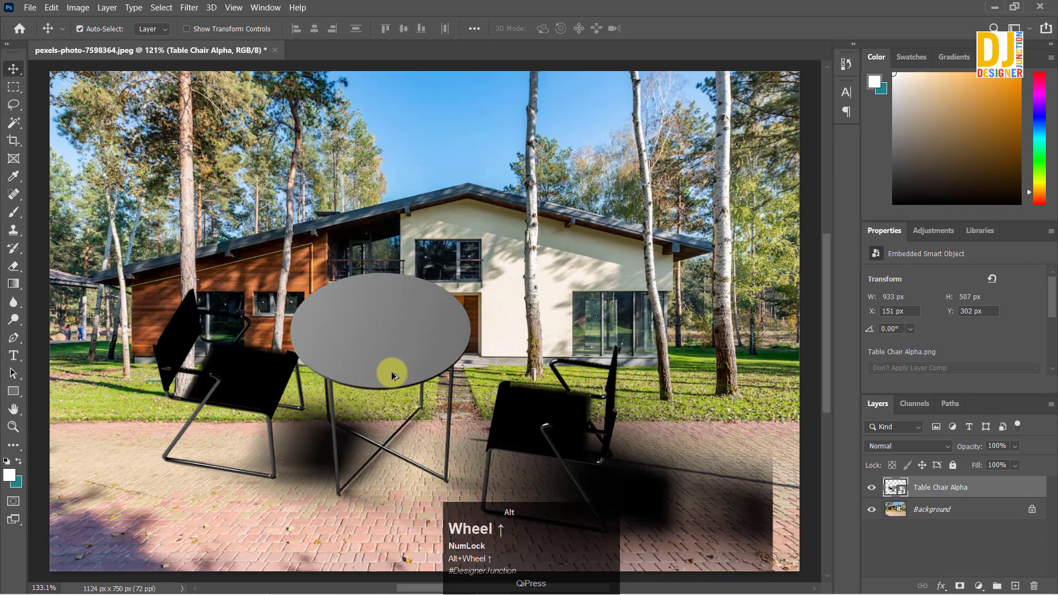
{"action": "scroll", "coordinate": [411, 362], "scroll_direction": "down", "scroll_amount": 3, "text": "alt"}
{"action": "scroll", "coordinate": [409, 362], "scroll_direction": "down", "scroll_amount": 2, "text": "alt"}
{"action": "scroll", "coordinate": [399, 370], "scroll_direction": "up", "scroll_amount": 1, "text": "alt"}
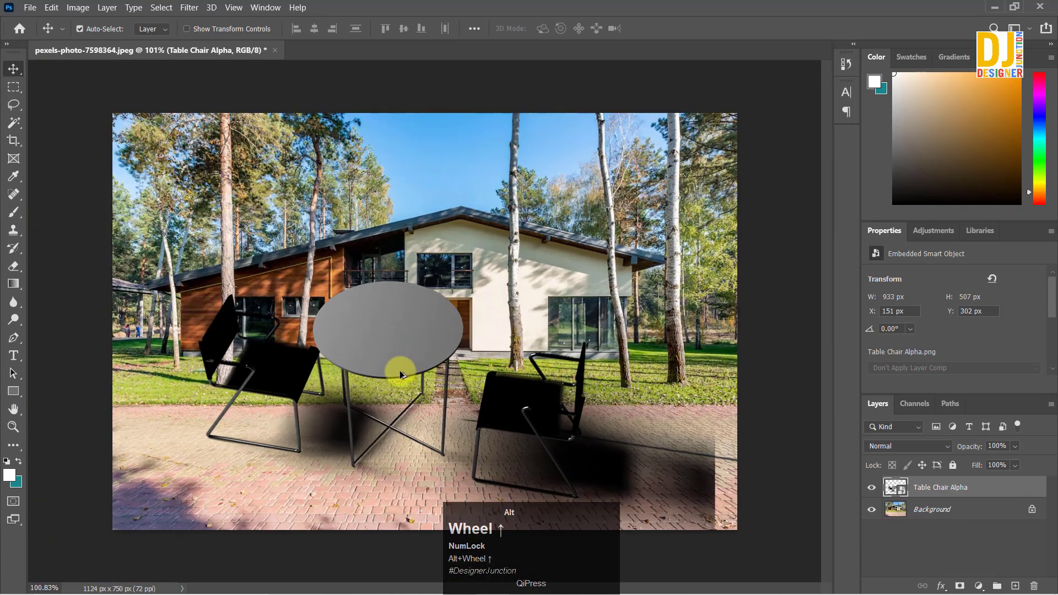
{"action": "left_click_drag", "start_coordinate": [385, 331], "coordinate": [397, 379]}
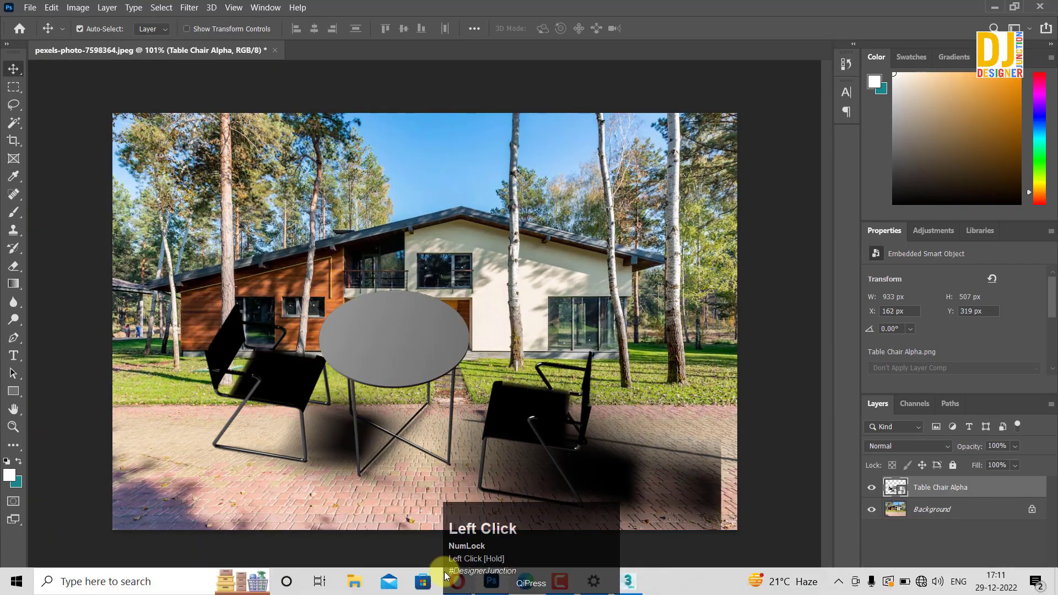
- Switch to 3ds Max, reopen the V-Ray frame buffer and review the render's available channels, returning to RGB color
{"action": "left_click", "coordinate": [622, 585]}
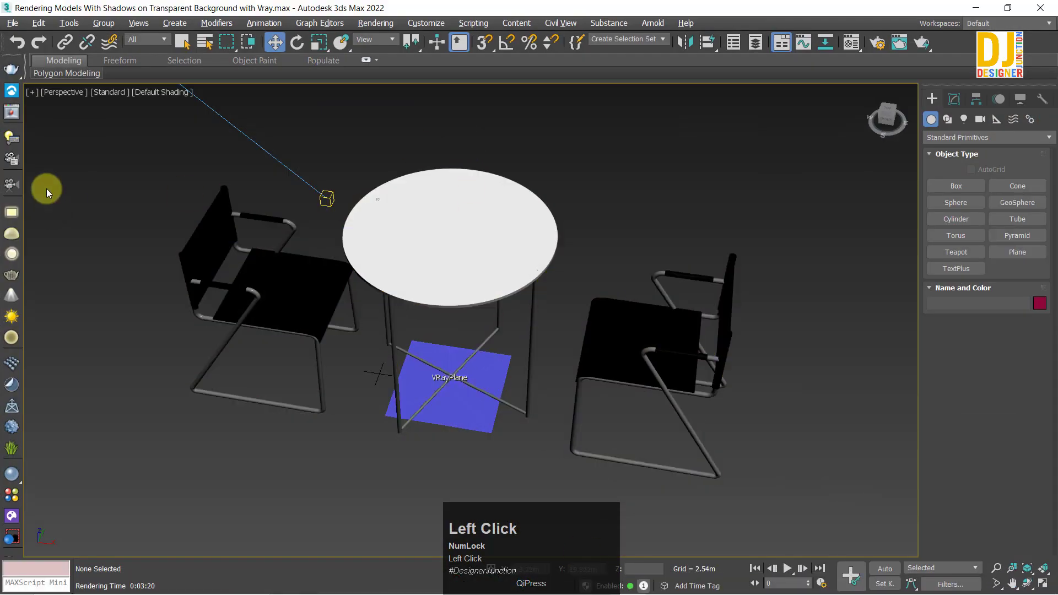
{"action": "left_click", "coordinate": [20, 116]}
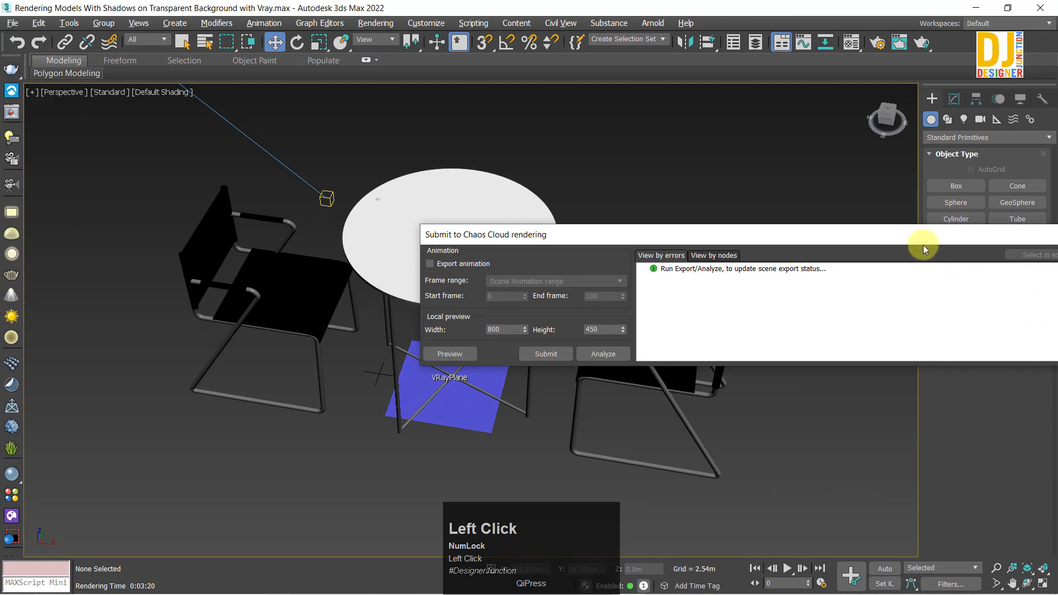
{"action": "left_click", "coordinate": [837, 186]}
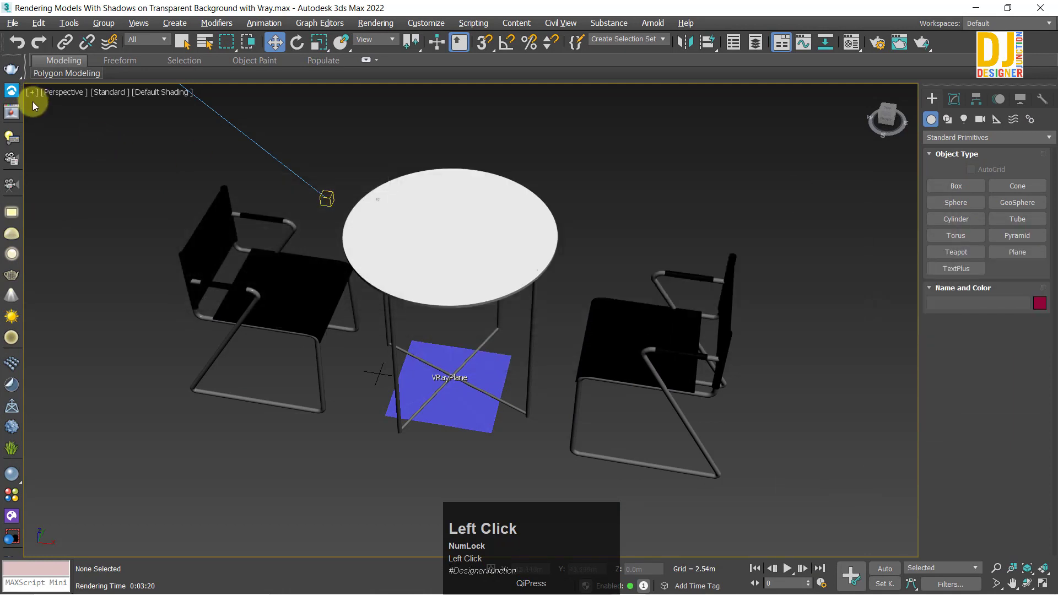
{"action": "left_click", "coordinate": [12, 114]}
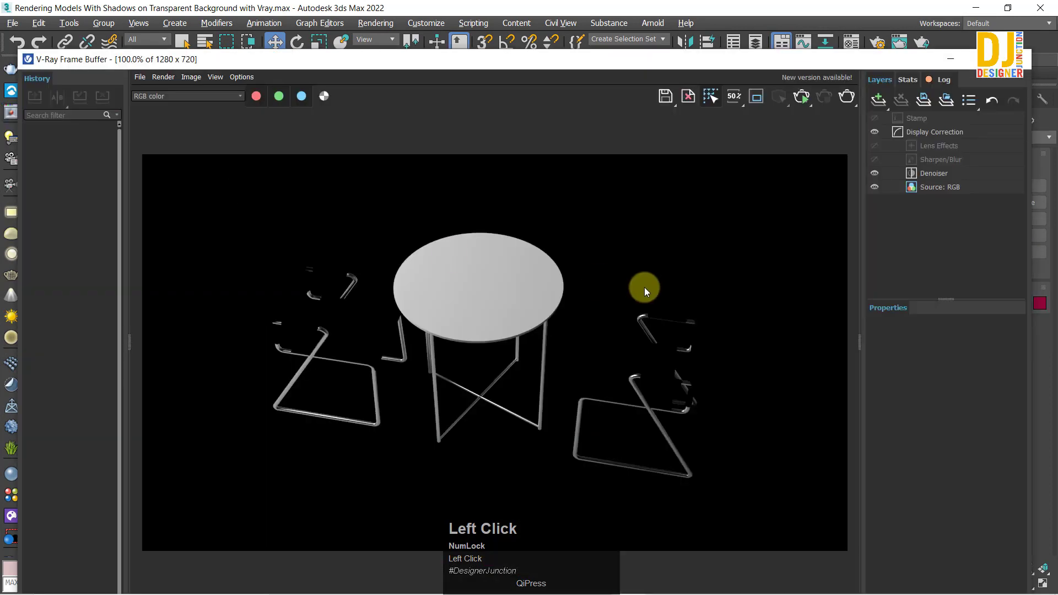
{"action": "left_click", "coordinate": [167, 98]}
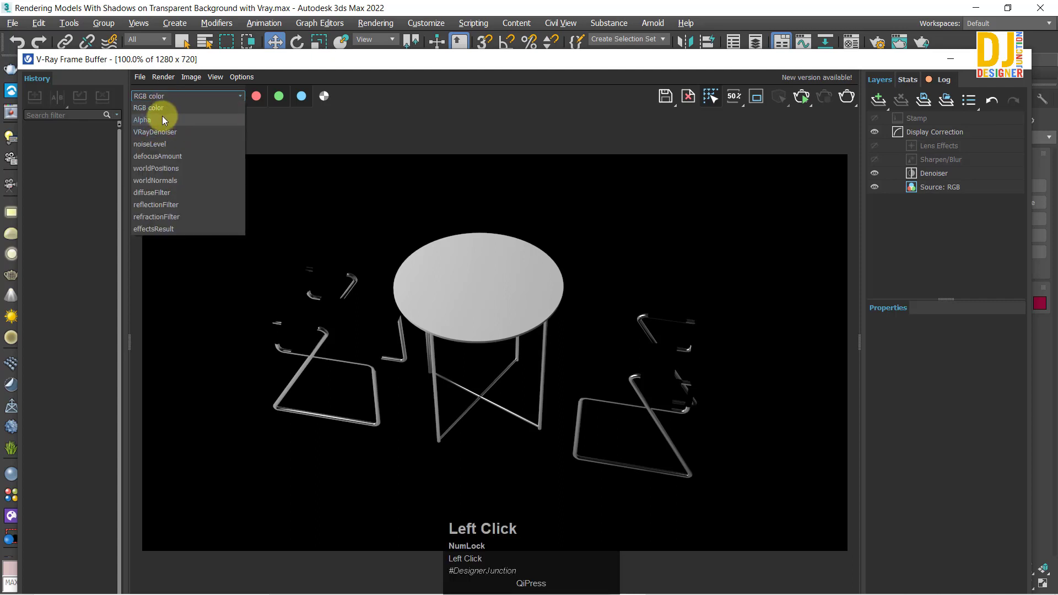
{"action": "left_click", "coordinate": [162, 114]}
{"action": "left_click", "coordinate": [159, 97]}
{"action": "left_click", "coordinate": [160, 108]}
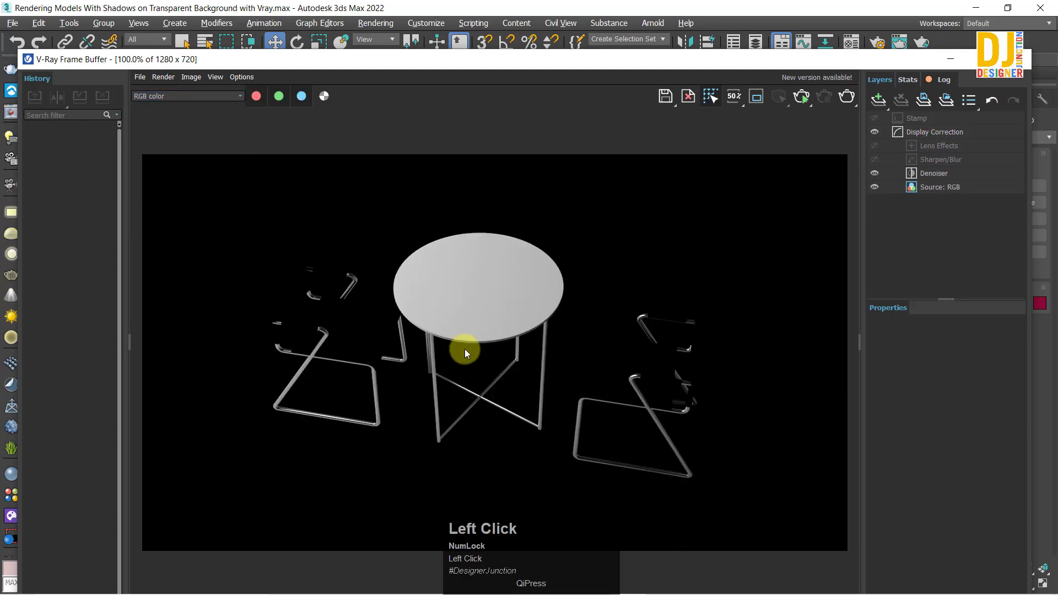
- Close the frame buffer and return to the house photo in Photoshop
{"action": "left_click", "coordinate": [705, 63]}
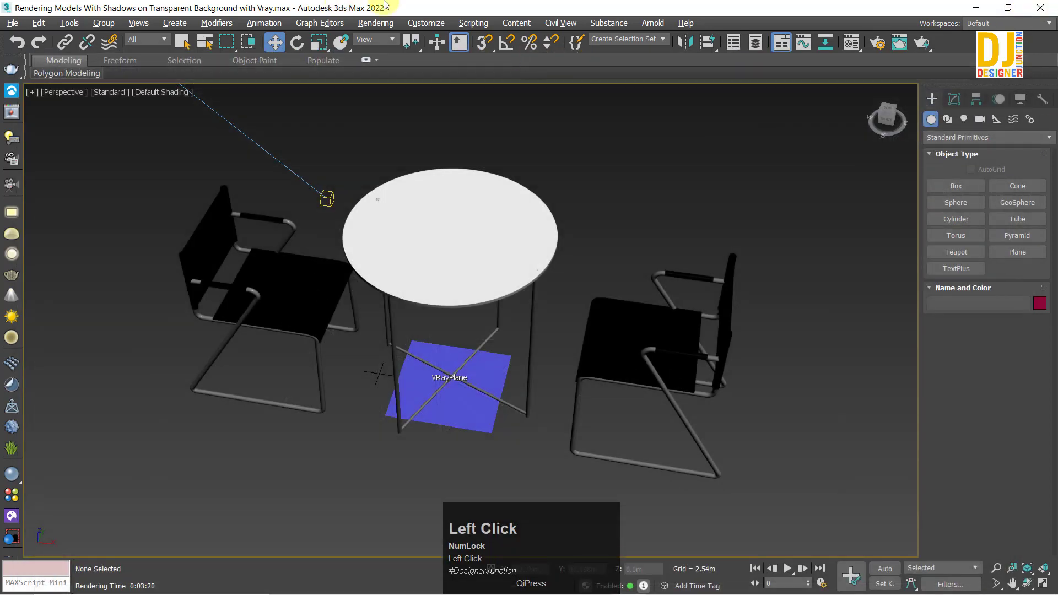
{"action": "left_click", "coordinate": [425, 22]}
{"action": "left_click", "coordinate": [731, 12]}
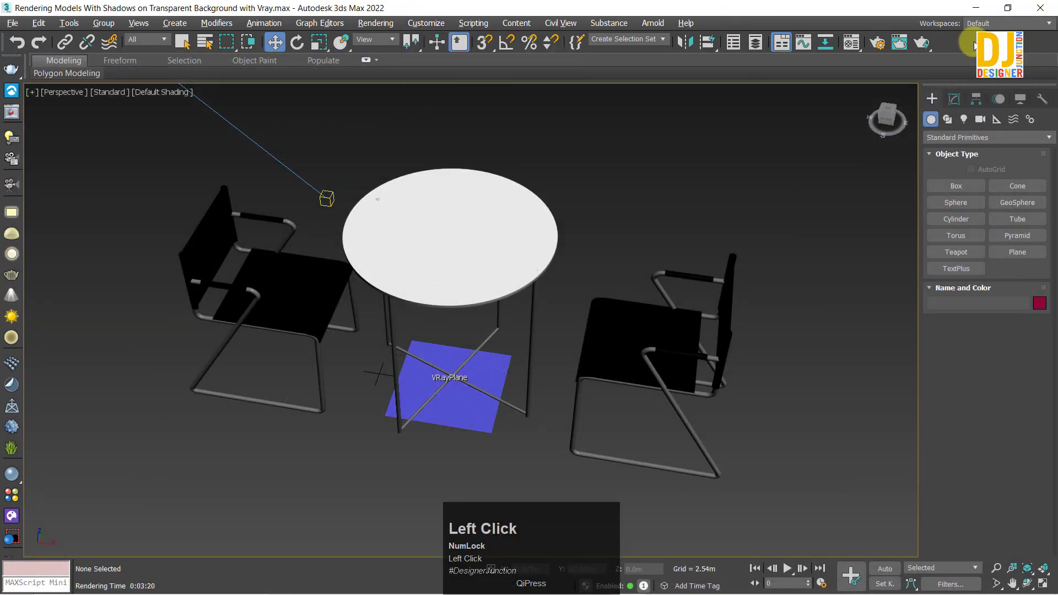
{"action": "left_click", "coordinate": [974, 8]}
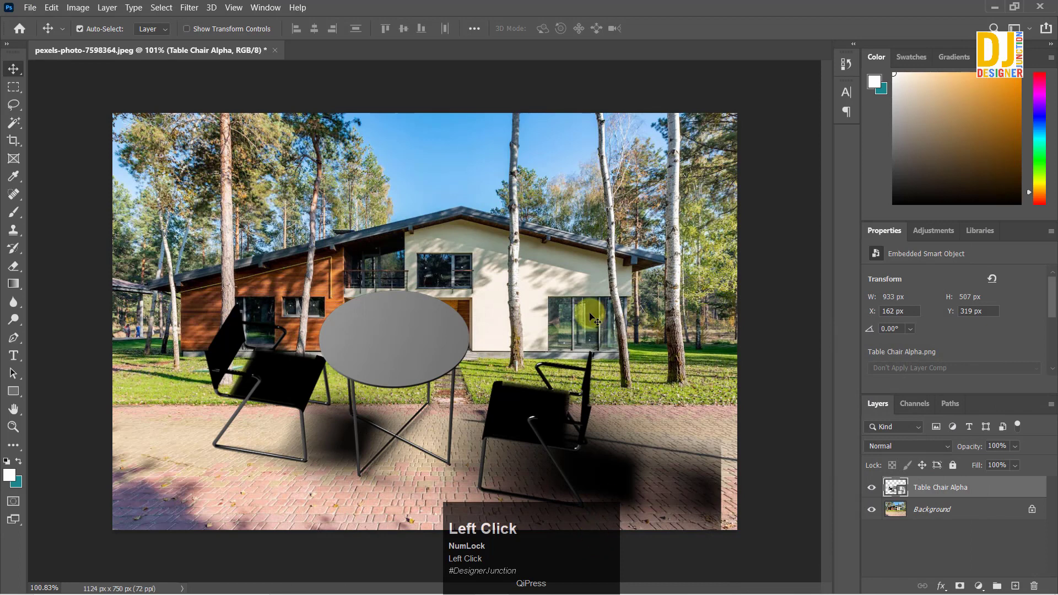
- Move the Table Chair Alpha layer up over the house to about X 181 px, Y 220 px, and try to apply Curves
{"action": "left_click_drag", "start_coordinate": [413, 358], "coordinate": [425, 306]}
{"action": "key", "text": "ctrl+m"}
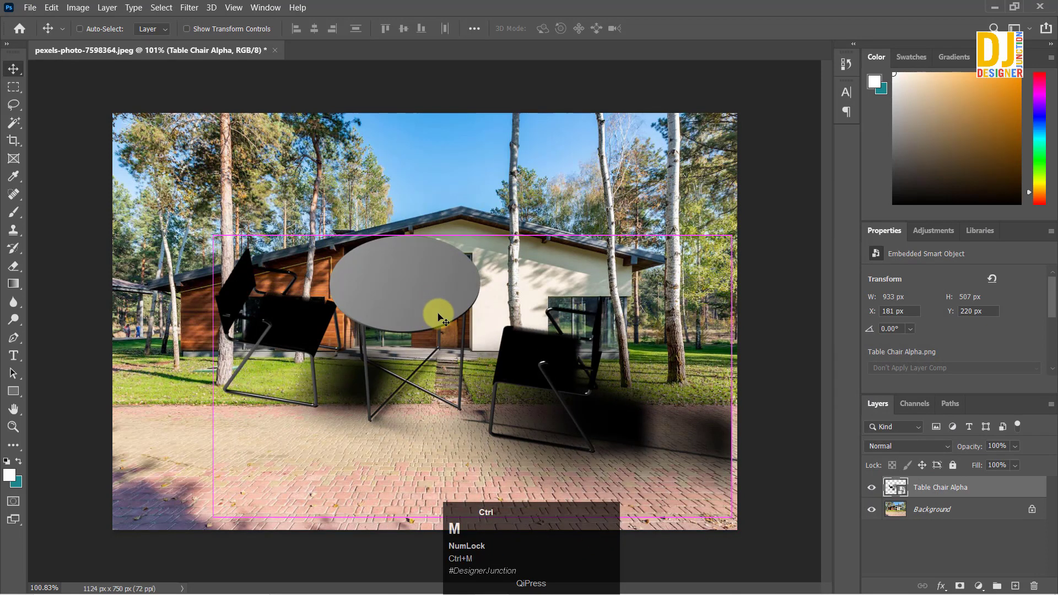
{"action": "left_click", "coordinate": [555, 259]}
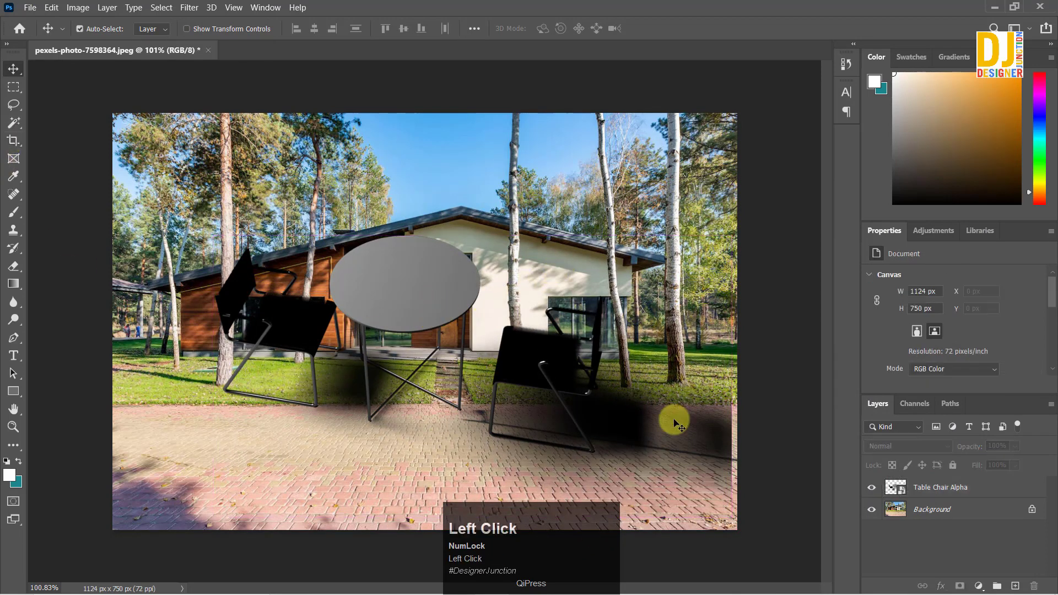
{"action": "left_click", "coordinate": [930, 490]}
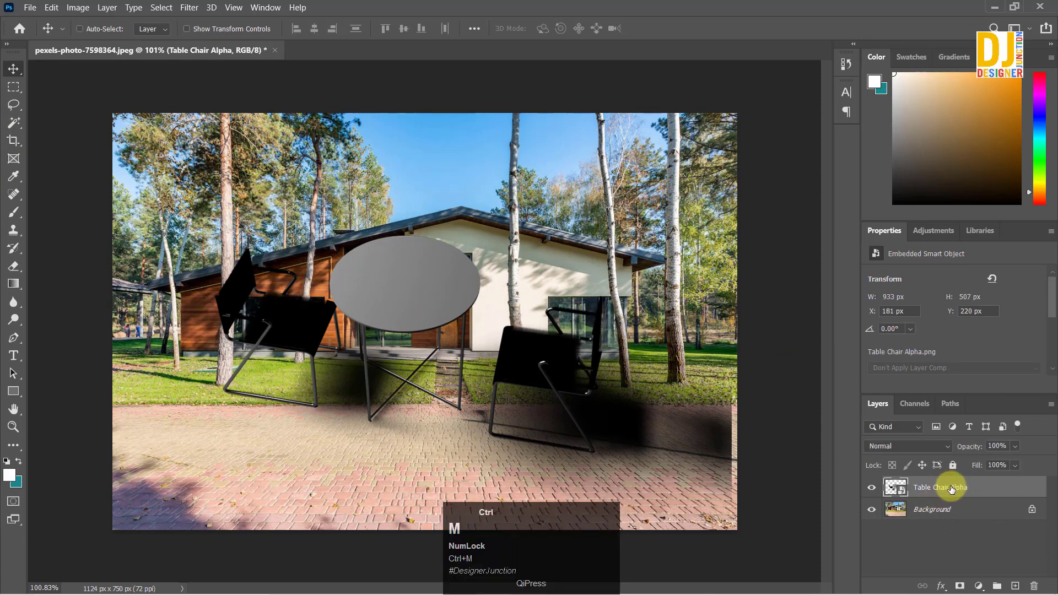
- Scale the Table Chair Alpha layer to about 50% and place it on the brick pavement at about X 592 px, Y 439 px
{"action": "left_click_drag", "start_coordinate": [438, 290], "coordinate": [395, 320]}
{"action": "key", "text": "ctrl+t"}
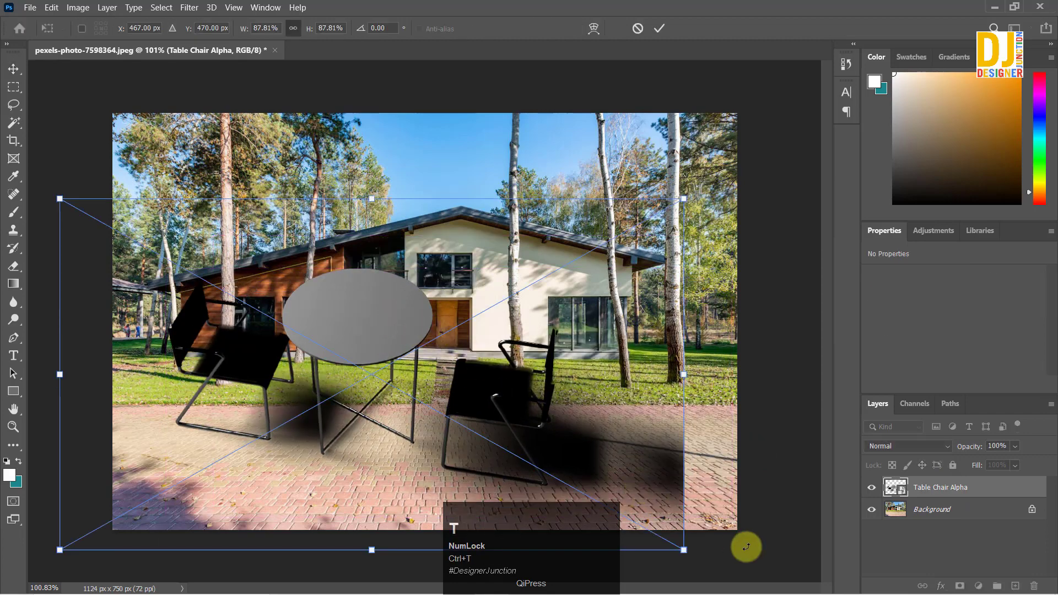
{"action": "left_click_drag", "start_coordinate": [684, 551], "coordinate": [416, 398]}
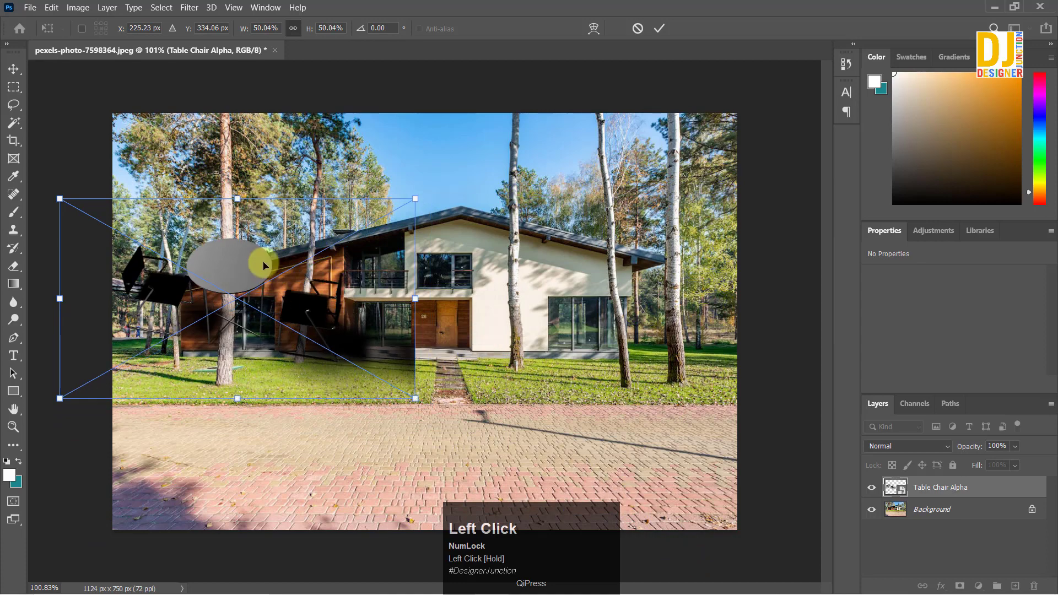
{"action": "left_click_drag", "start_coordinate": [245, 263], "coordinate": [556, 386]}
{"action": "key", "text": "Return"}
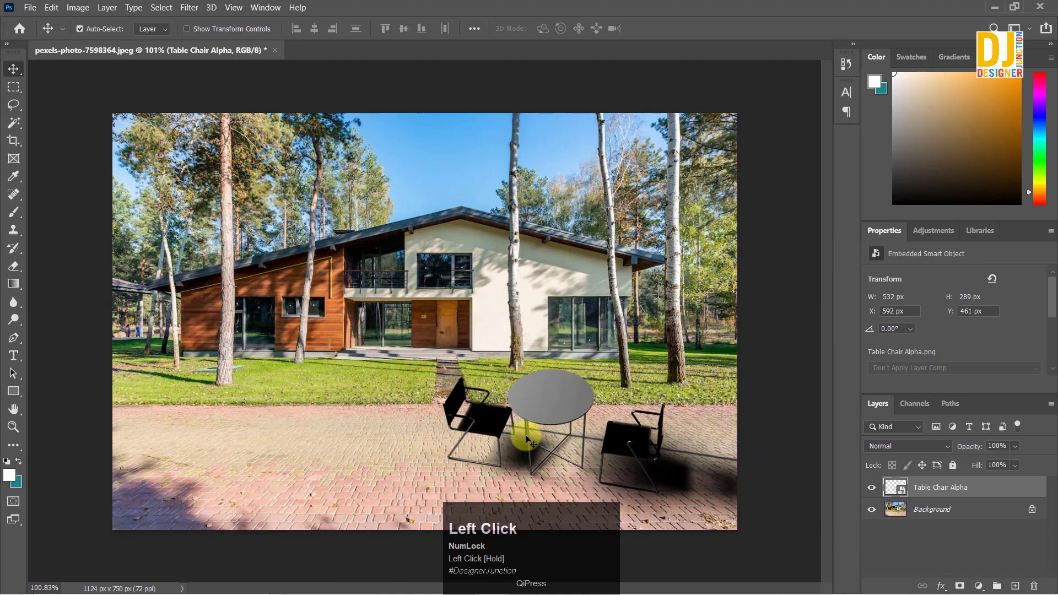
{"action": "left_click_drag", "start_coordinate": [567, 428], "coordinate": [569, 398]}
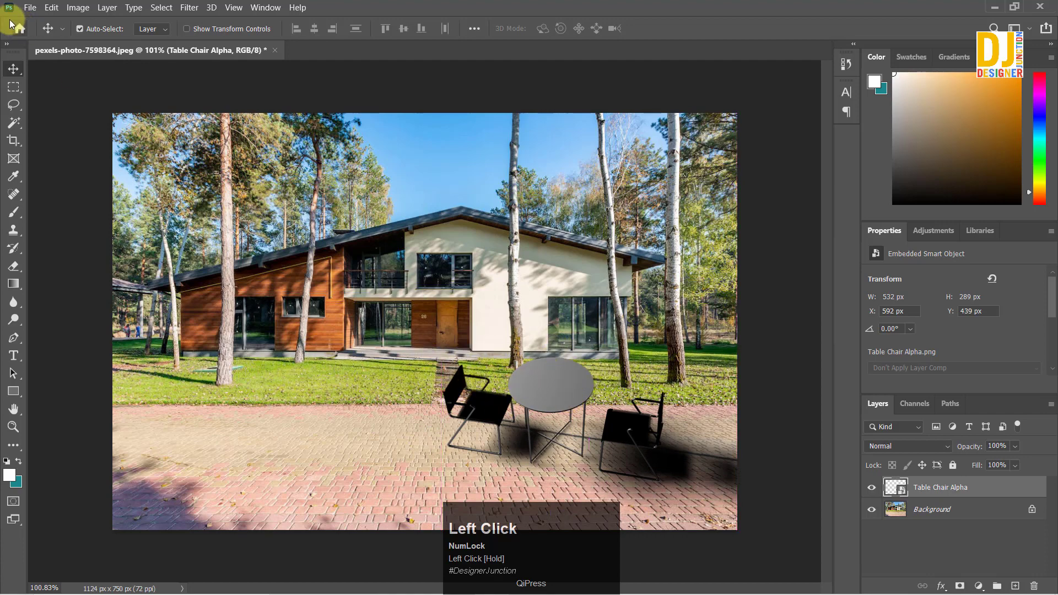
- Create a new 1920 x 1080 px, 72 ppi RGB document and fill its background with the teal background color
{"action": "left_click", "coordinate": [27, 10]}
{"action": "left_click", "coordinate": [52, 24]}
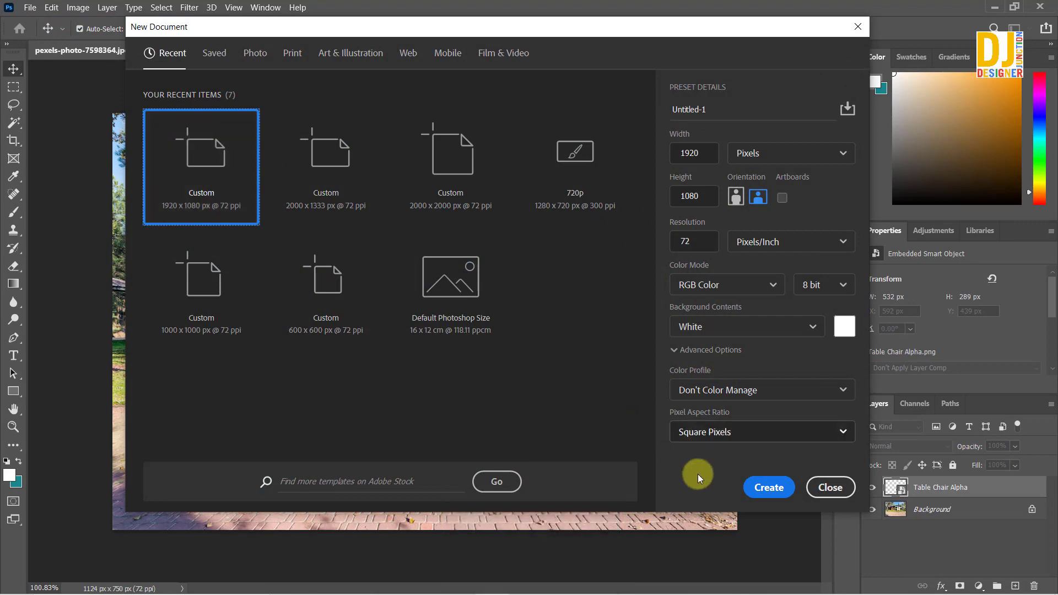
{"action": "left_click", "coordinate": [765, 496]}
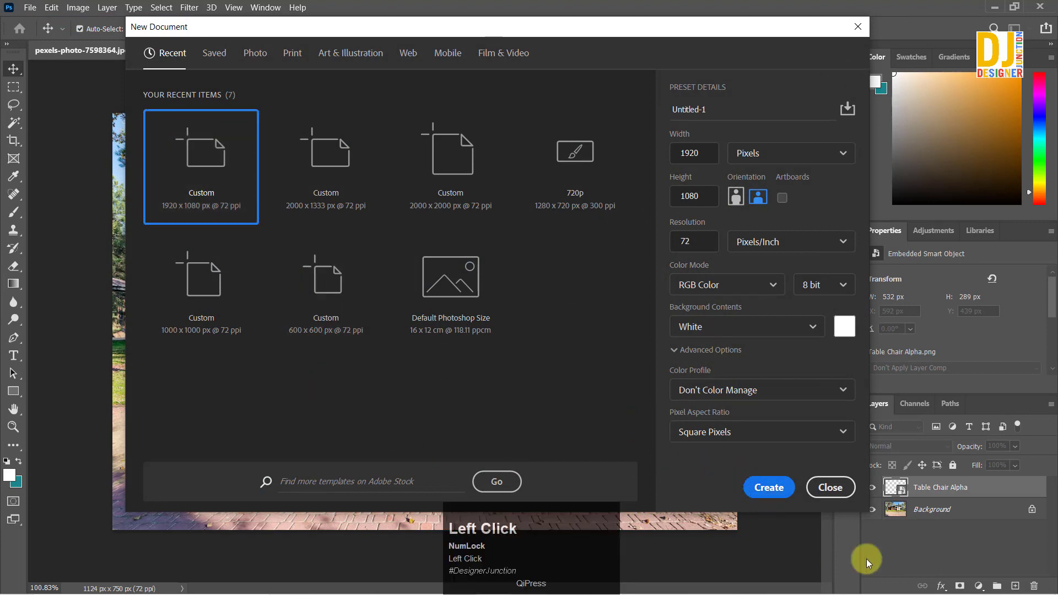
{"action": "left_click", "coordinate": [769, 487]}
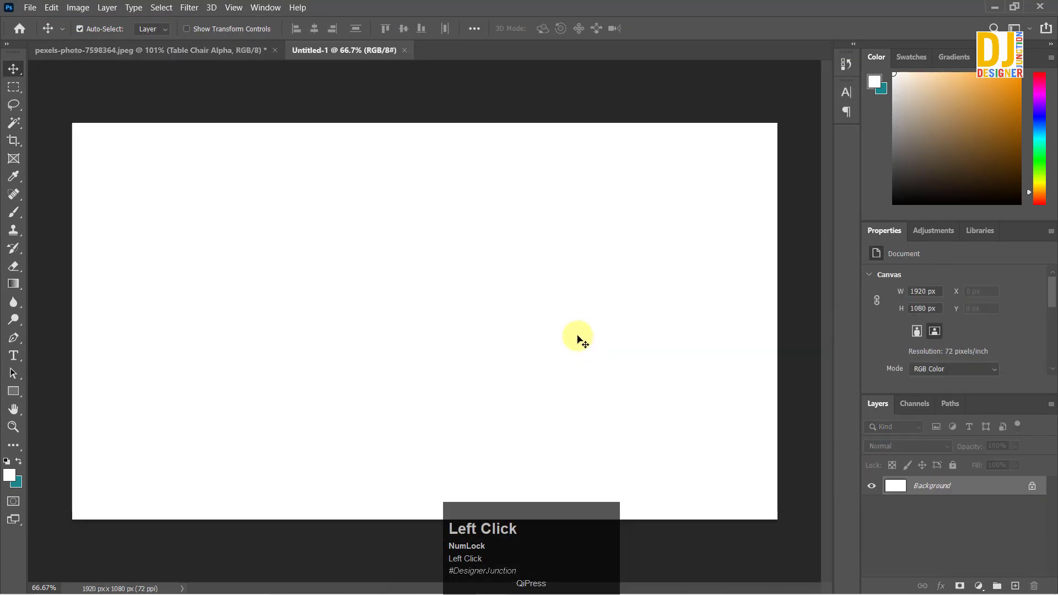
{"action": "key", "text": "ctrl+BackSpace"}
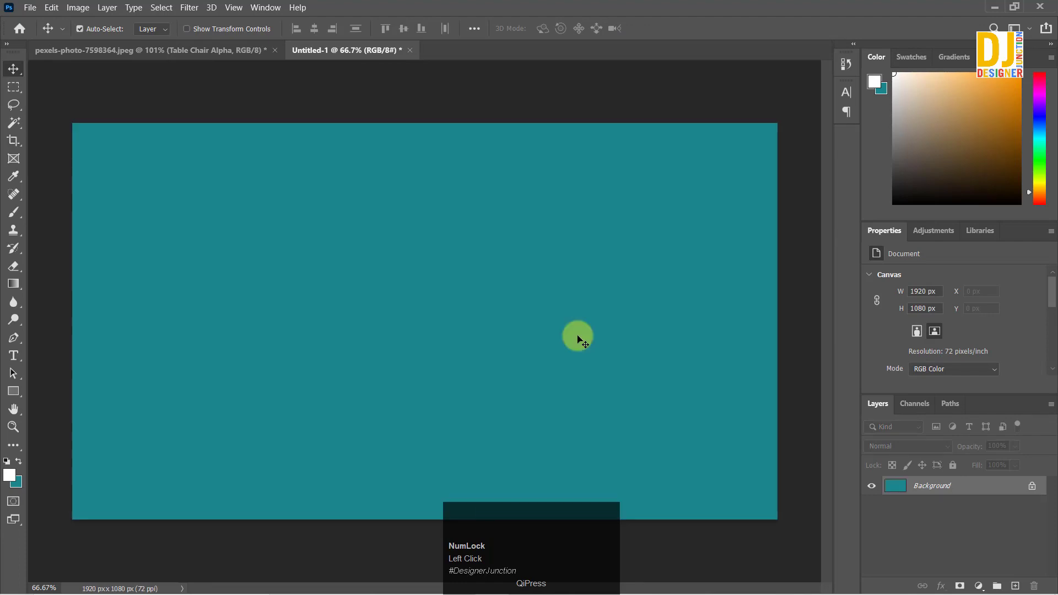
- Copy the Table Chair Alpha layer from the house photo into the teal document, placing it at about X 606 px, Y 307 px
{"action": "left_click", "coordinate": [66, 49]}
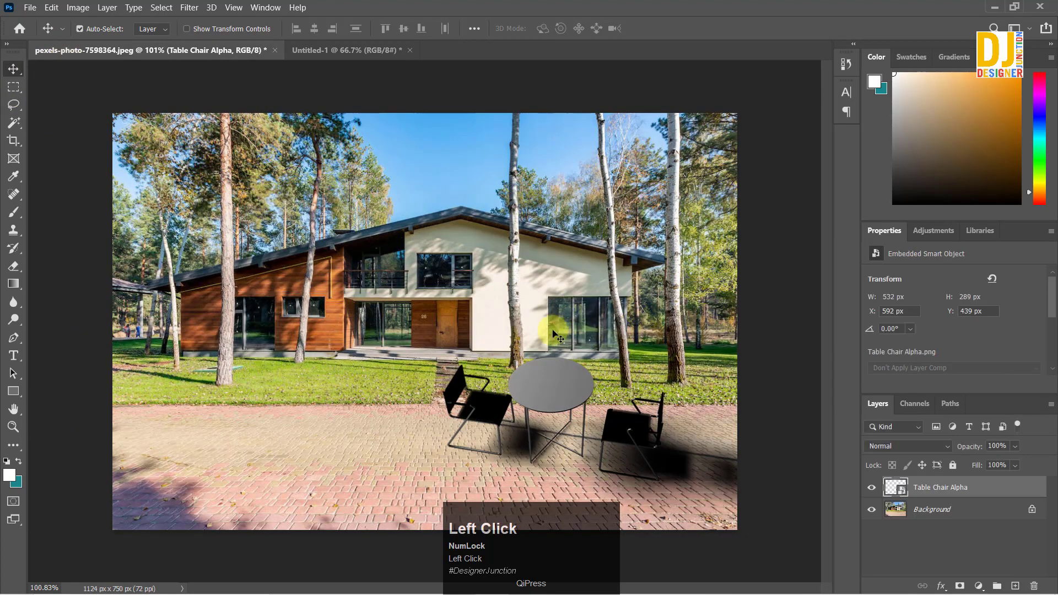
{"action": "left_click_drag", "start_coordinate": [544, 394], "coordinate": [401, 290]}
{"action": "left_click_drag", "start_coordinate": [358, 255], "coordinate": [377, 298]}
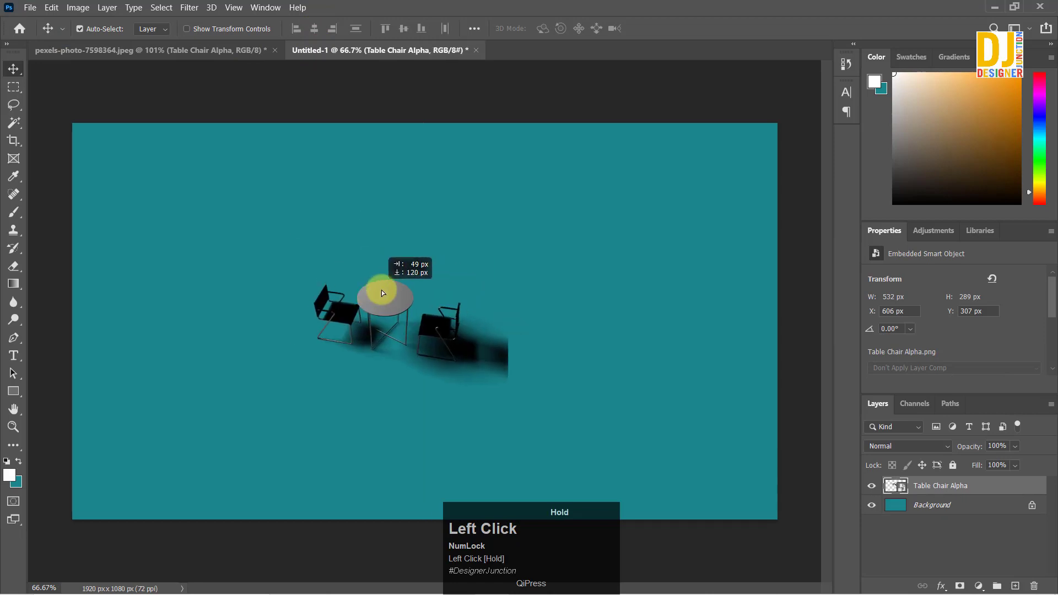
- Enlarge the copied Table Chair Alpha layer to about 84% width and 91% height, and position it at about X 674 px, Y 380 px
{"action": "key", "text": "ctrl+t"}
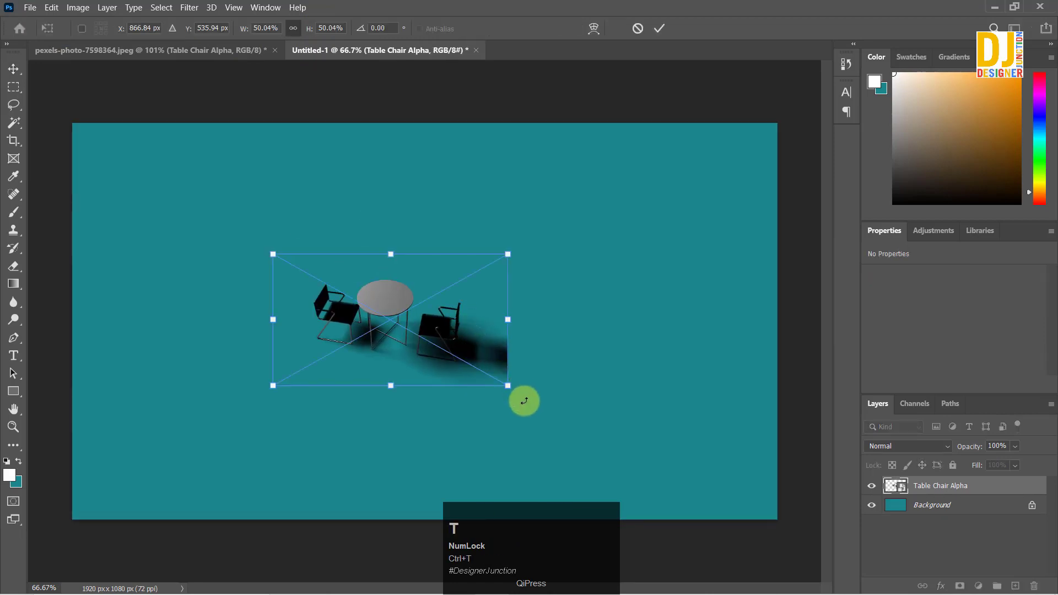
{"action": "left_click_drag", "start_coordinate": [507, 387], "coordinate": [666, 498], "text": "shift"}
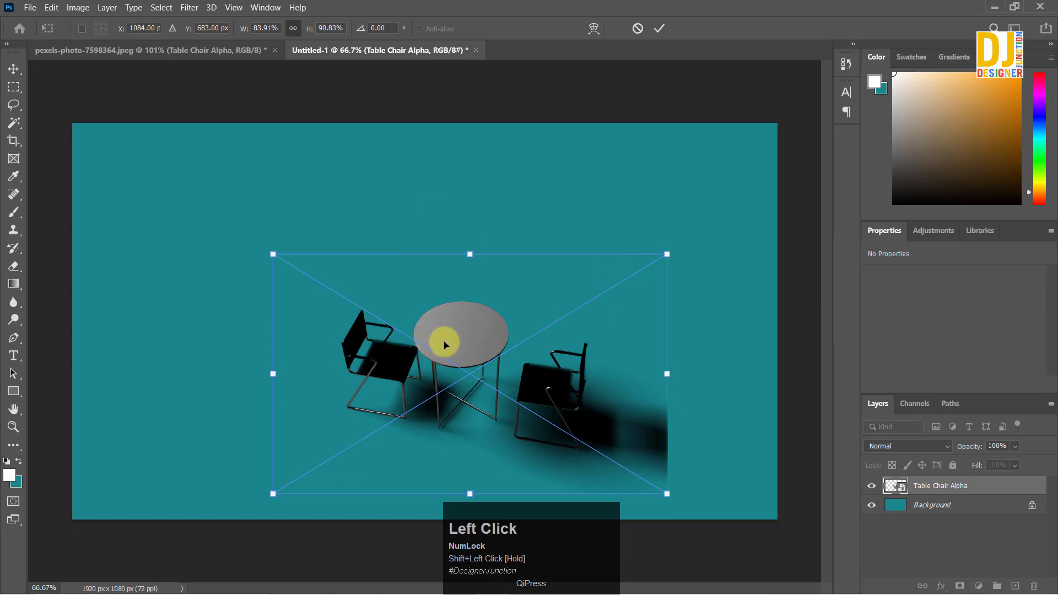
{"action": "left_click_drag", "start_coordinate": [442, 342], "coordinate": [588, 434]}
{"action": "key", "text": "Return"}
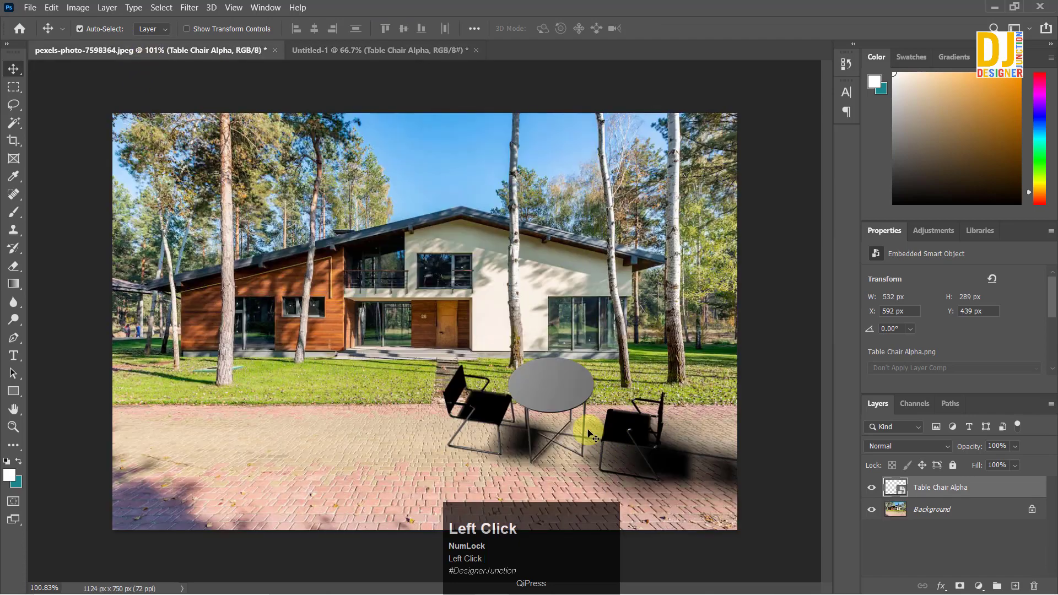
{"action": "left_click", "coordinate": [361, 51]}
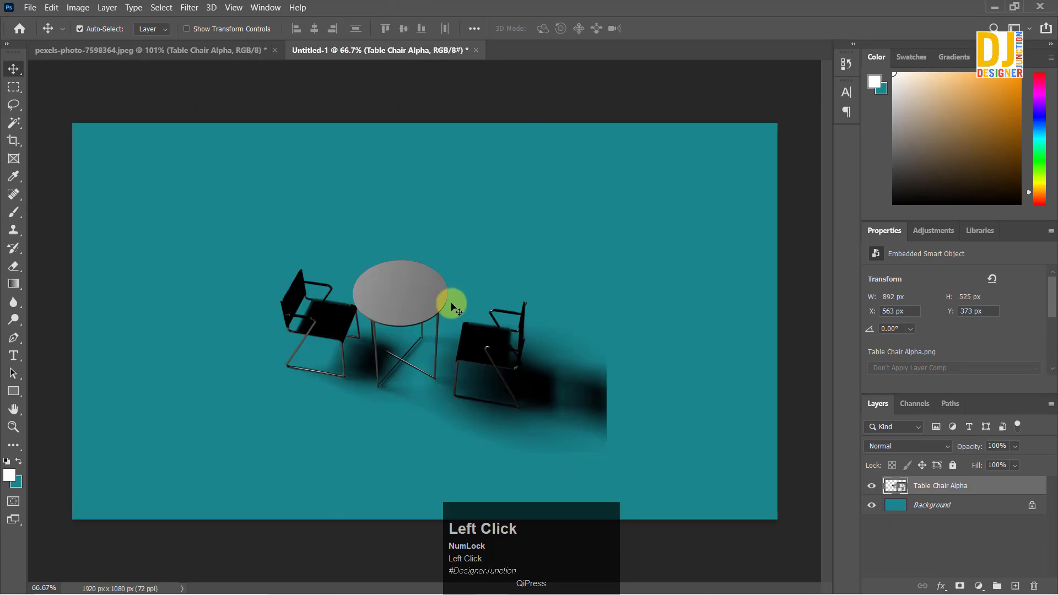
{"action": "left_click_drag", "start_coordinate": [450, 302], "coordinate": [491, 306]}
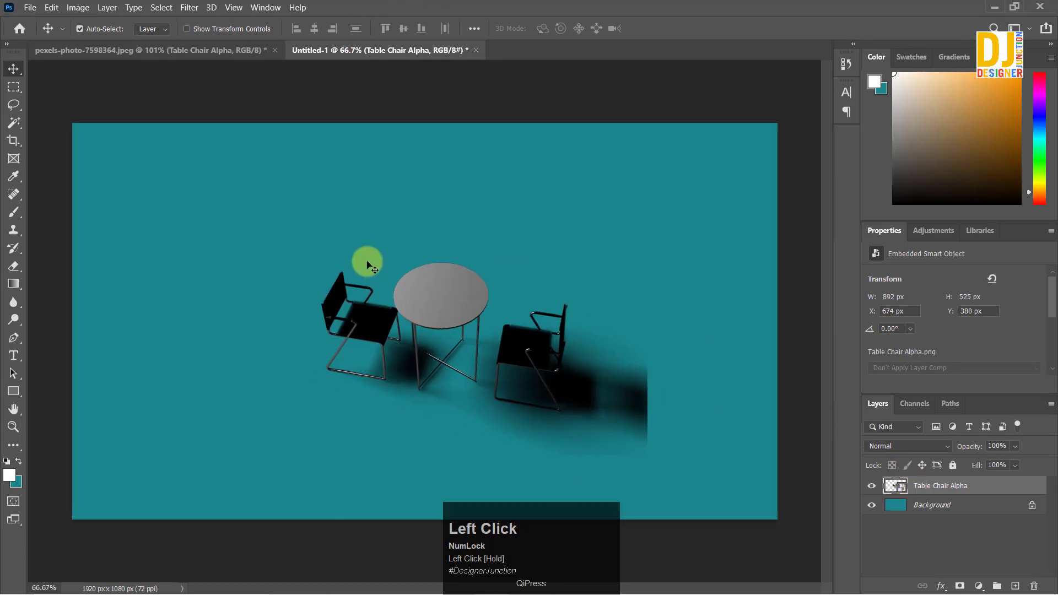
- Rasterize the Table Chair Alpha layer in the teal document and try to apply Curves to it
{"action": "key", "text": "ctrl+m"}
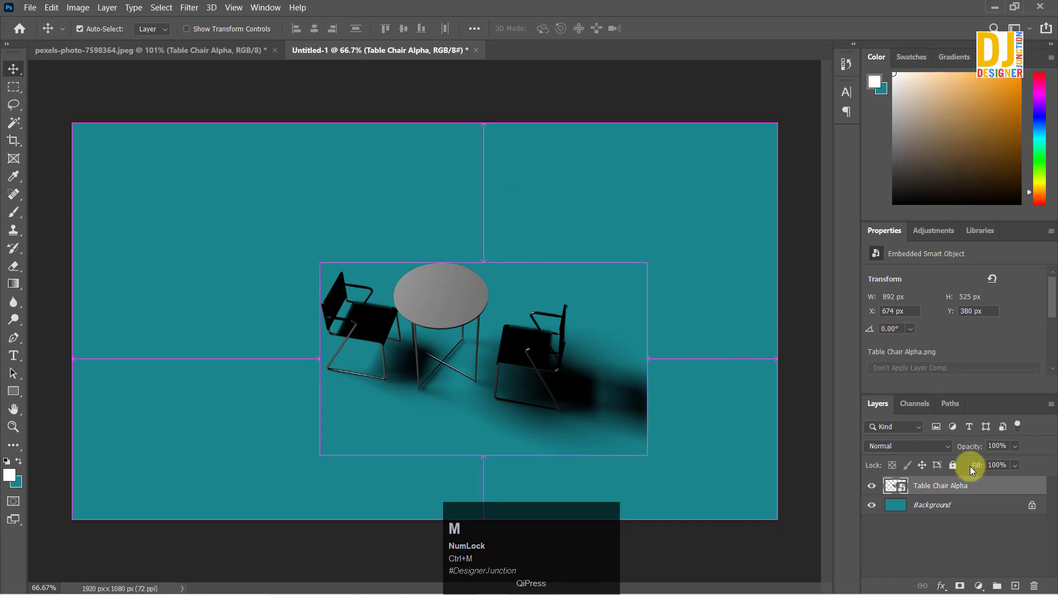
{"action": "right_click", "coordinate": [960, 485]}
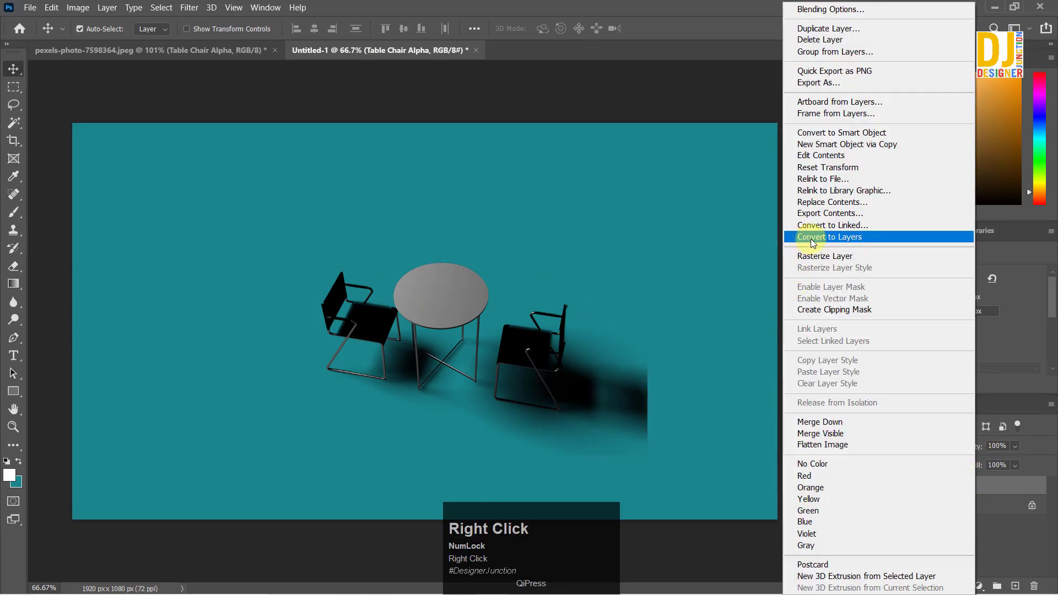
{"action": "left_click", "coordinate": [822, 257]}
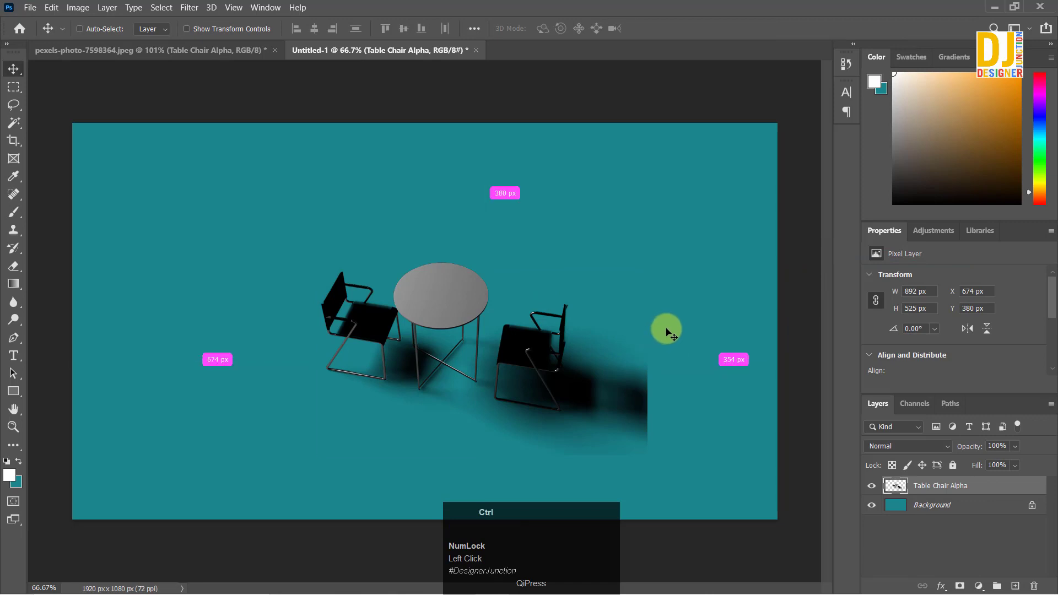
{"action": "key", "text": "ctrl+m"}
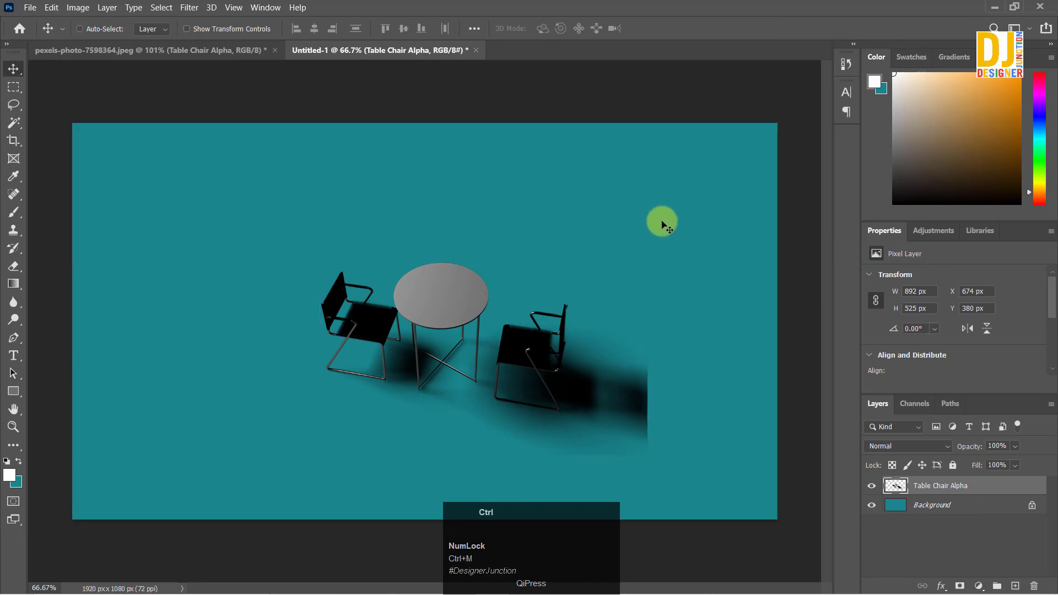
{"action": "left_click", "coordinate": [683, 329], "text": "ctrl"}
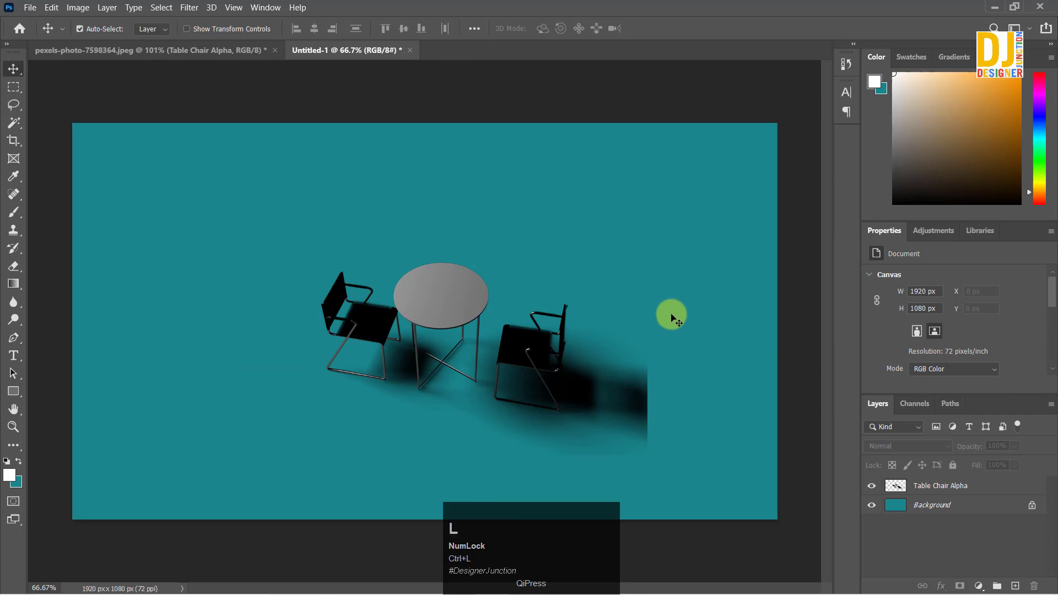
- Brighten the Table Chair Alpha layer in the teal document using Levels with a midtone input of 2.36
{"action": "left_click", "coordinate": [922, 485]}
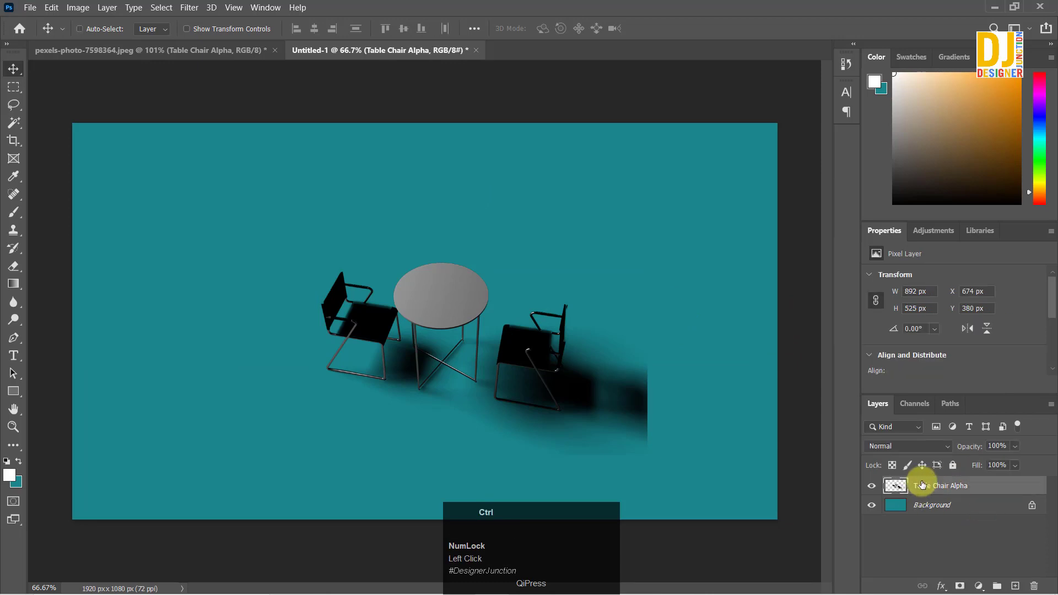
{"action": "key", "text": "ctrl+l"}
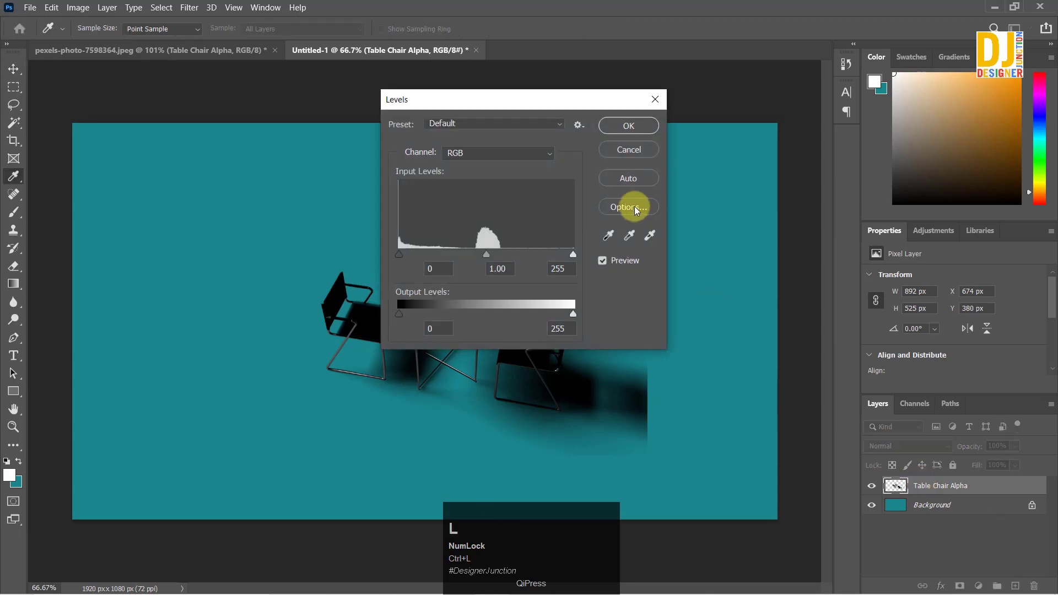
{"action": "left_click_drag", "start_coordinate": [481, 105], "coordinate": [777, 51]}
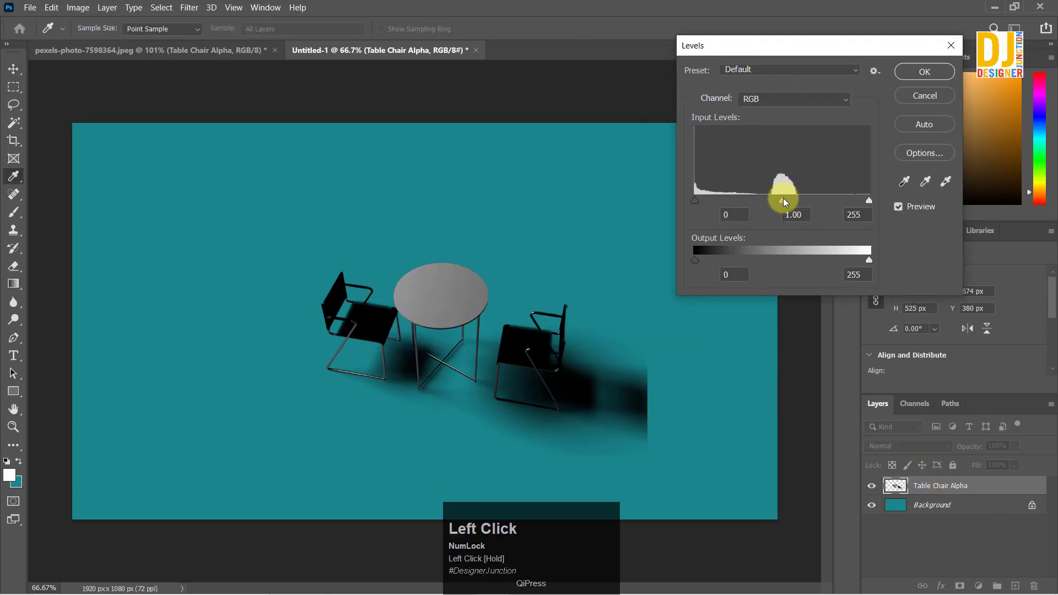
{"action": "left_click_drag", "start_coordinate": [784, 202], "coordinate": [746, 203]}
{"action": "left_click_drag", "start_coordinate": [722, 216], "coordinate": [730, 213]}
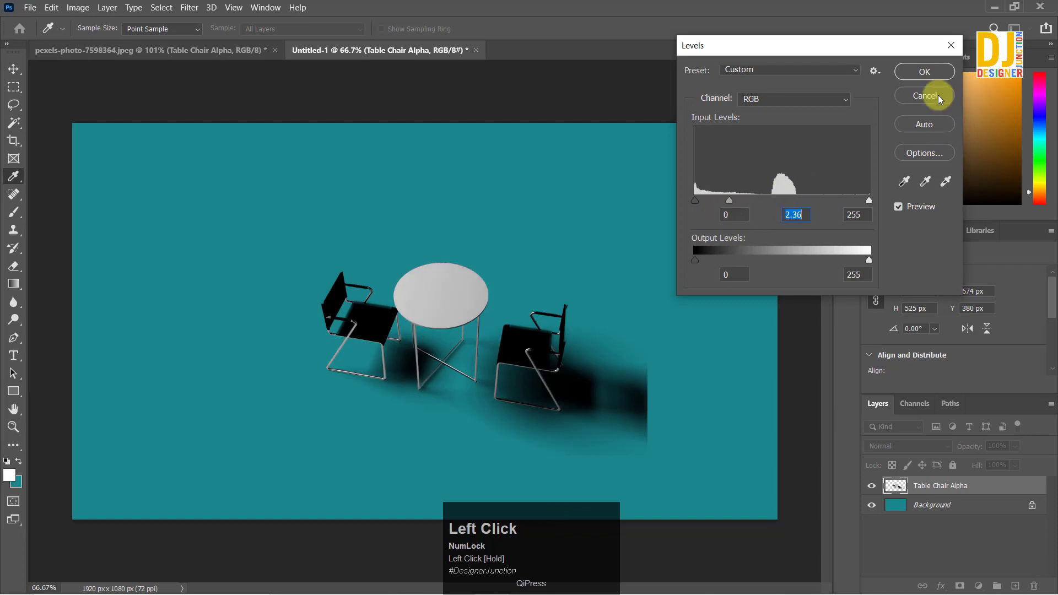
{"action": "left_click", "coordinate": [920, 72]}
{"action": "scroll", "coordinate": [593, 425], "scroll_direction": "up", "scroll_amount": 3, "text": "alt"}
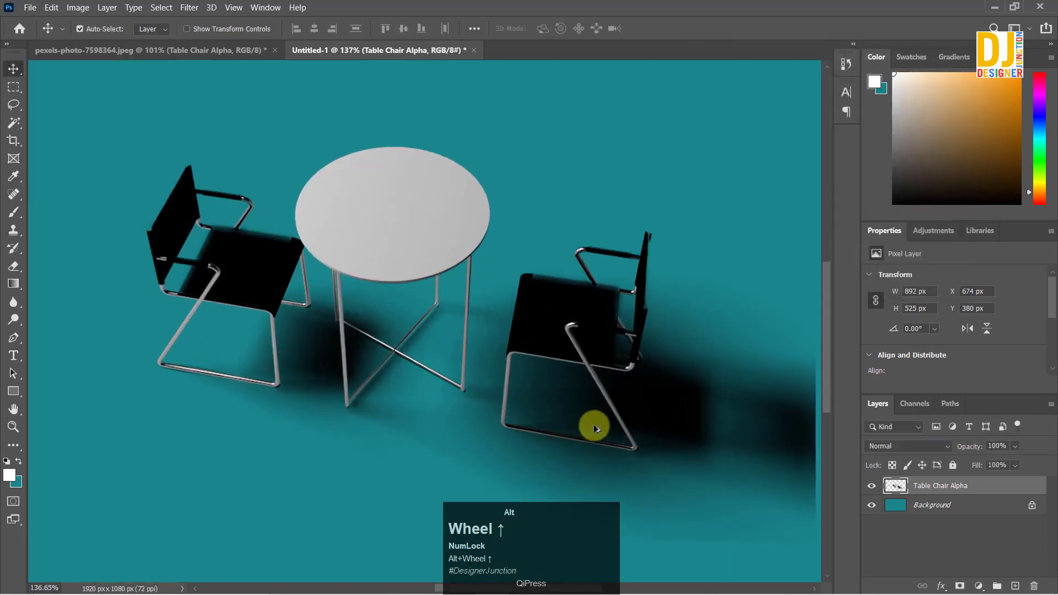
{"action": "scroll", "coordinate": [415, 312], "scroll_direction": "down", "scroll_amount": 2, "text": "alt"}
{"action": "scroll", "coordinate": [524, 389], "scroll_direction": "down", "scroll_amount": 2, "text": "alt"}
{"action": "scroll", "coordinate": [683, 456], "scroll_direction": "up", "scroll_amount": 3, "text": "alt"}
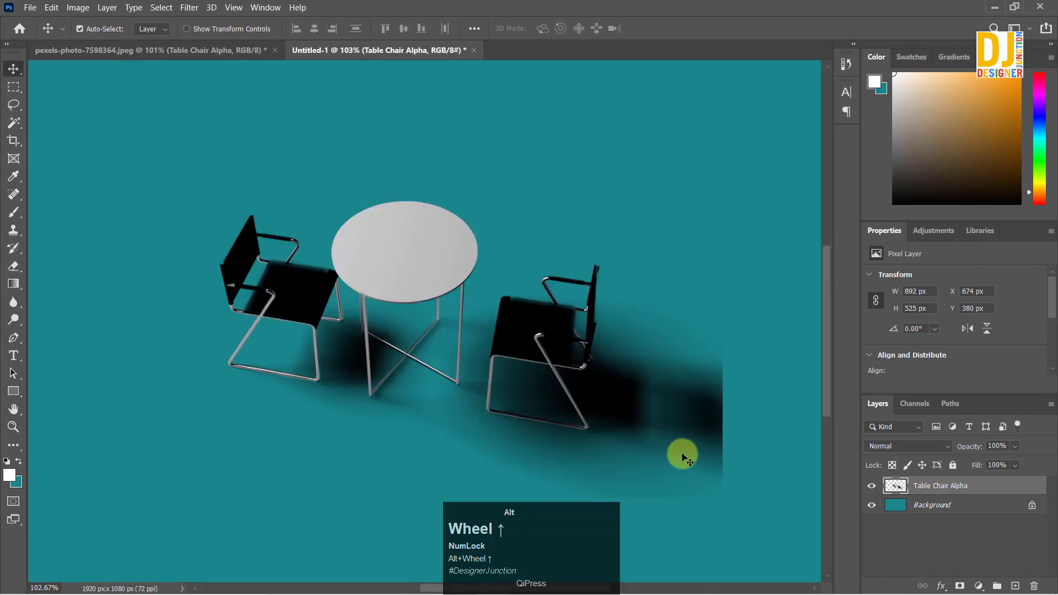
- Rasterize the Table Chair Alpha layer in the house photo and try to apply Curves to it
{"action": "left_click", "coordinate": [104, 50]}
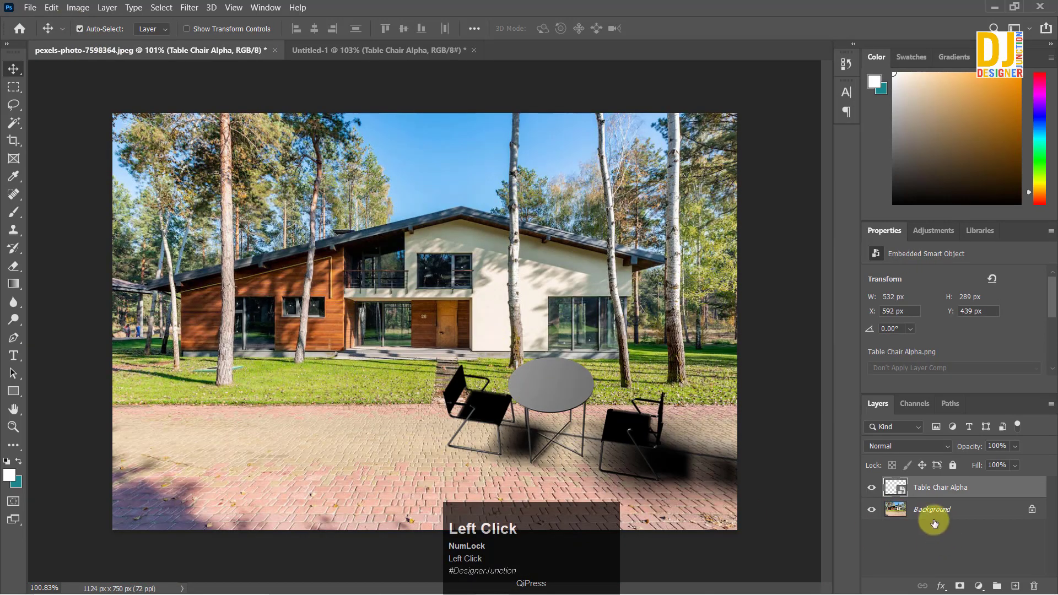
{"action": "right_click", "coordinate": [942, 489]}
{"action": "left_click", "coordinate": [782, 257]}
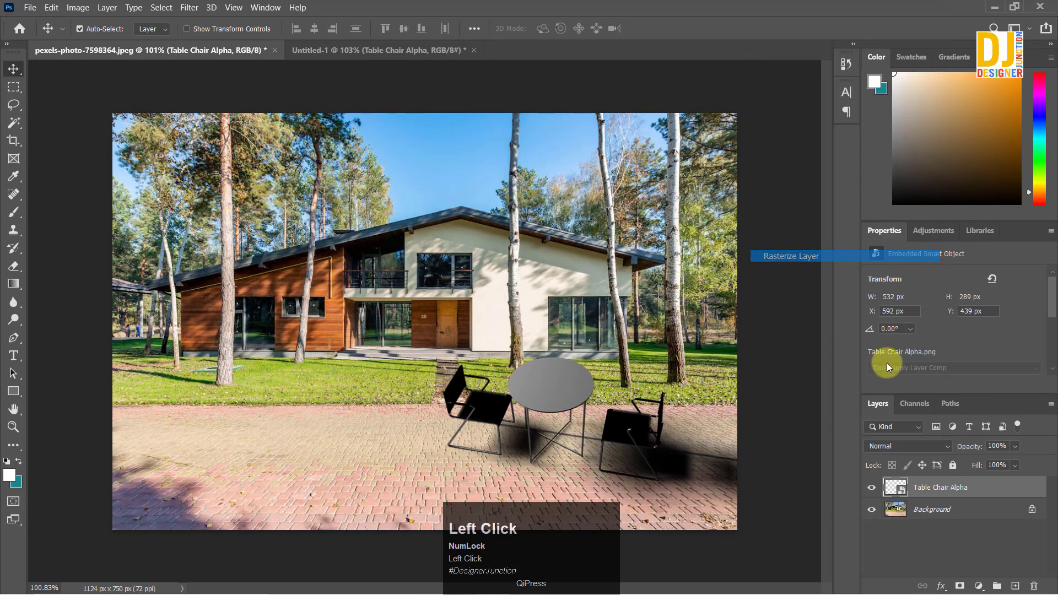
{"action": "key", "text": "ctrl+m"}
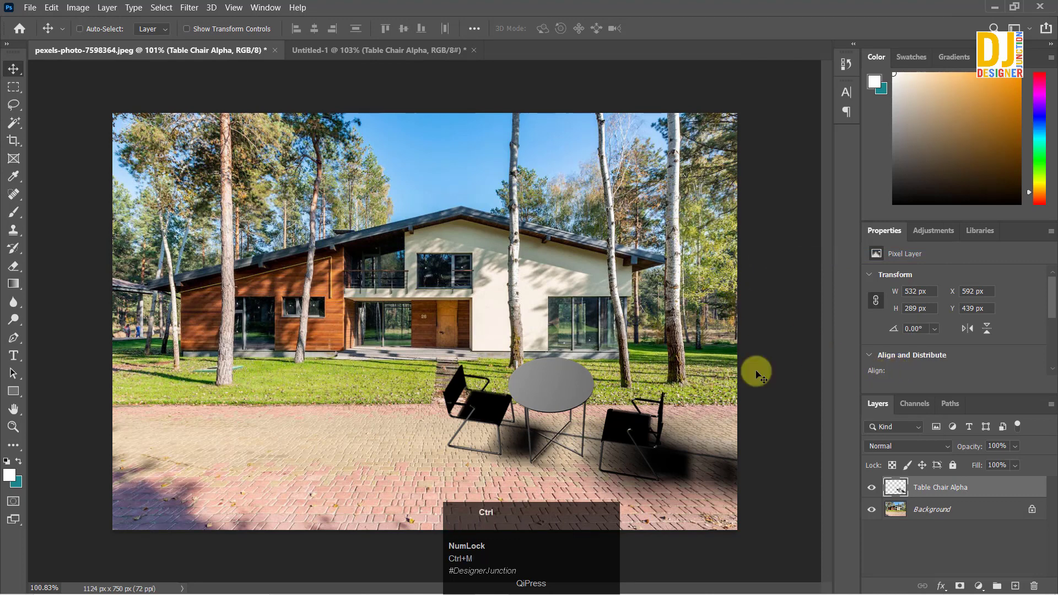
- Apply Levels to the house photo's Table Chair Alpha layer with a midtone input of 2.69 and a white input of 179
{"action": "key", "text": "ctrl+l"}
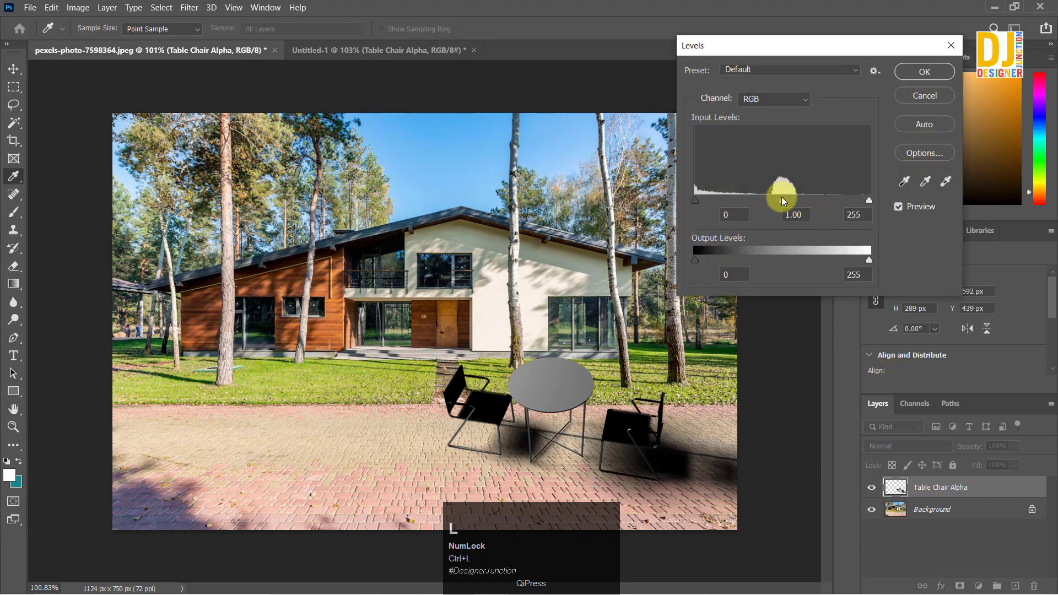
{"action": "left_click_drag", "start_coordinate": [780, 201], "coordinate": [722, 202]}
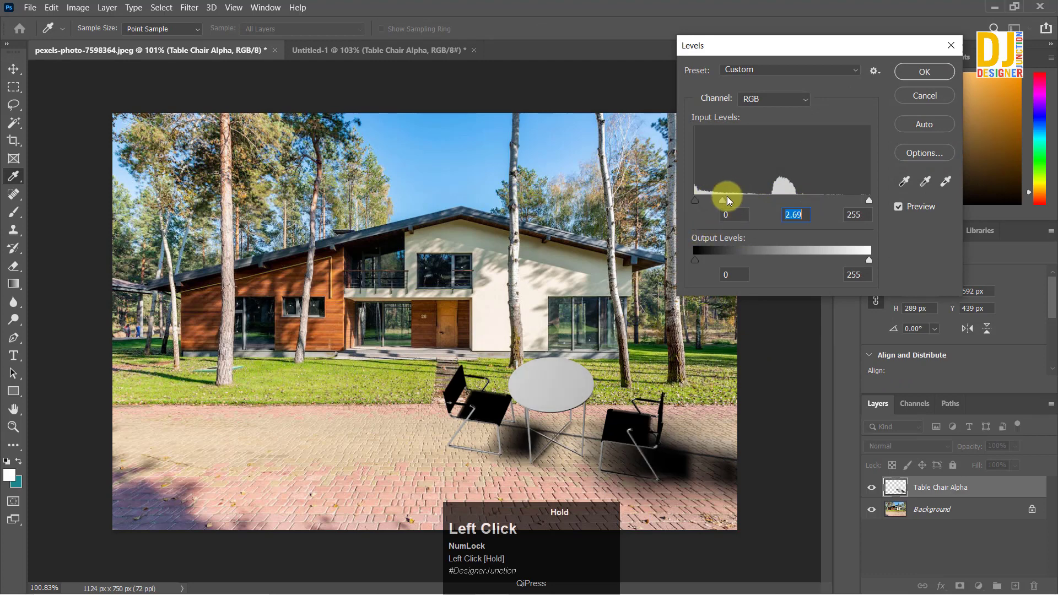
{"action": "left_click_drag", "start_coordinate": [869, 260], "coordinate": [911, 243]}
{"action": "left_click_drag", "start_coordinate": [695, 259], "coordinate": [663, 239]}
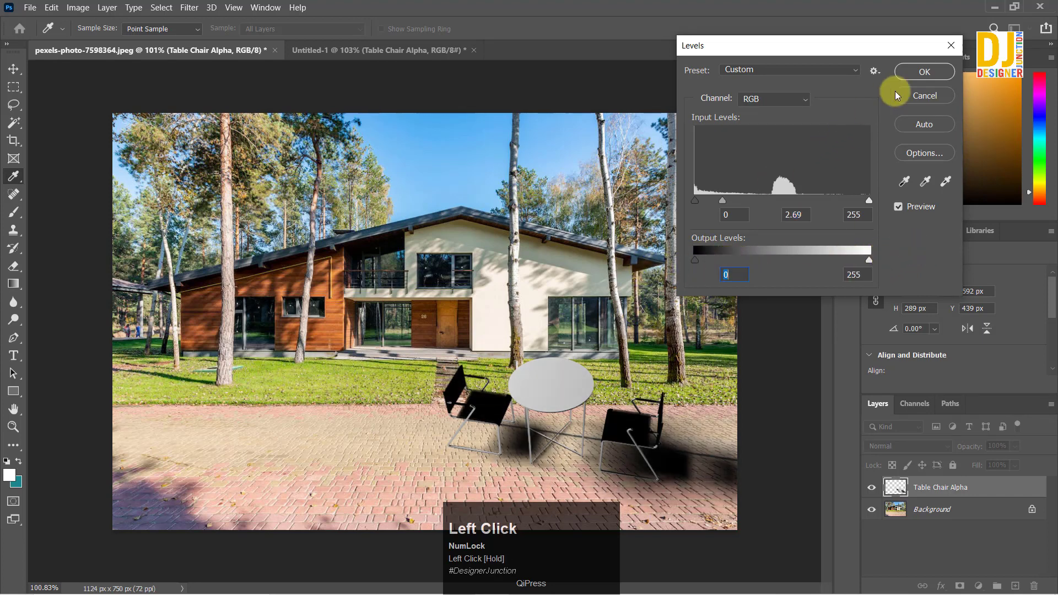
{"action": "left_click_drag", "start_coordinate": [869, 201], "coordinate": [814, 182]}
{"action": "left_click", "coordinate": [920, 74]}
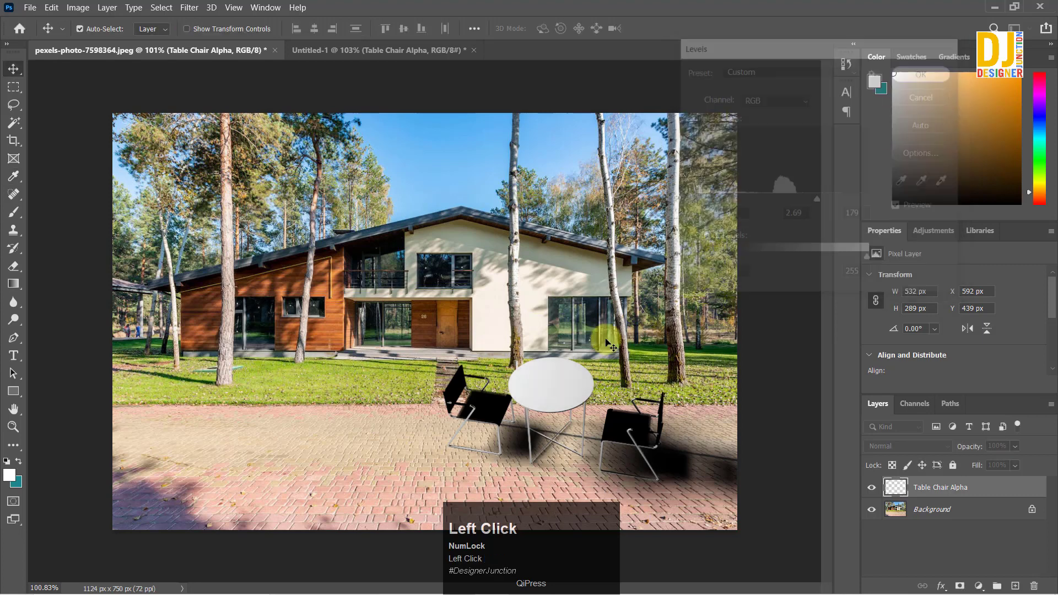
- Move the Table Chair Alpha layer in the teal document to about X 794 px, Y 384 px
{"action": "left_click", "coordinate": [309, 48]}
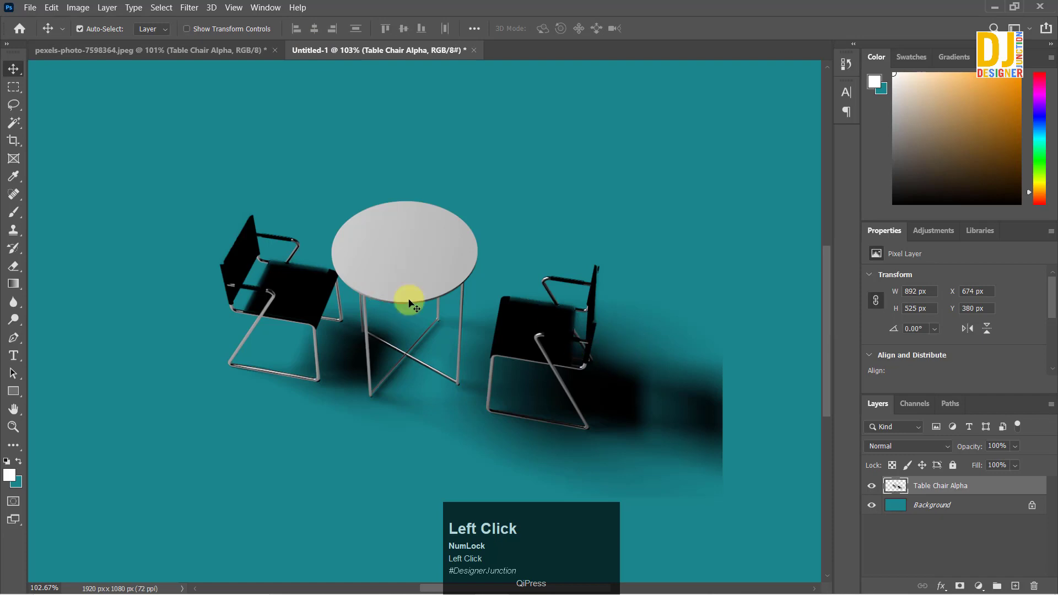
{"action": "scroll", "coordinate": [447, 270], "scroll_direction": "down", "scroll_amount": 1, "text": "alt"}
{"action": "scroll", "coordinate": [442, 270], "scroll_direction": "down", "scroll_amount": 2, "text": "alt"}
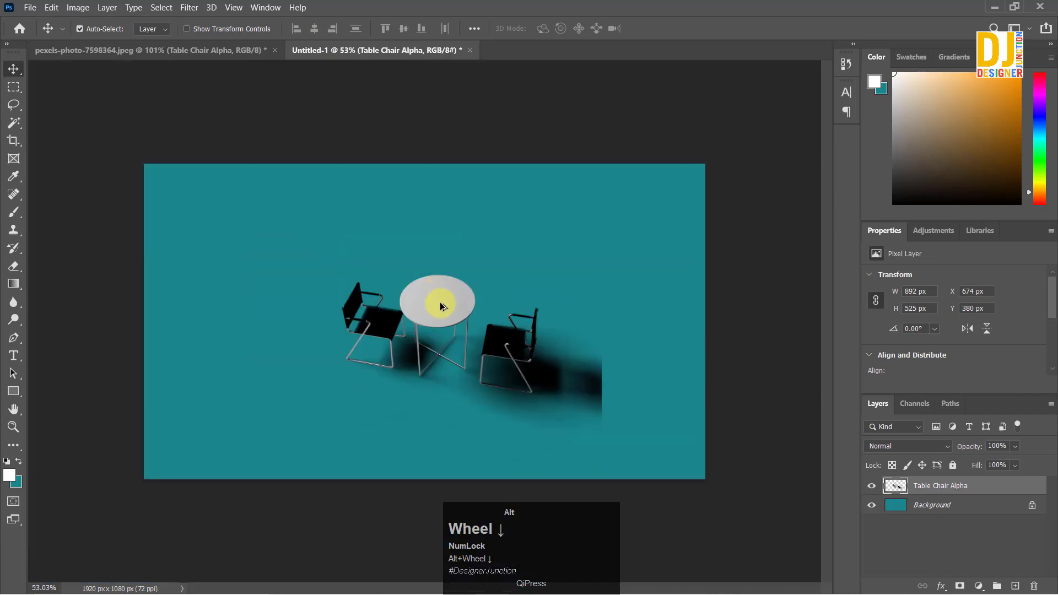
{"action": "scroll", "coordinate": [439, 302], "scroll_direction": "up", "scroll_amount": 1, "text": "alt"}
{"action": "left_click_drag", "start_coordinate": [442, 304], "coordinate": [485, 311]}
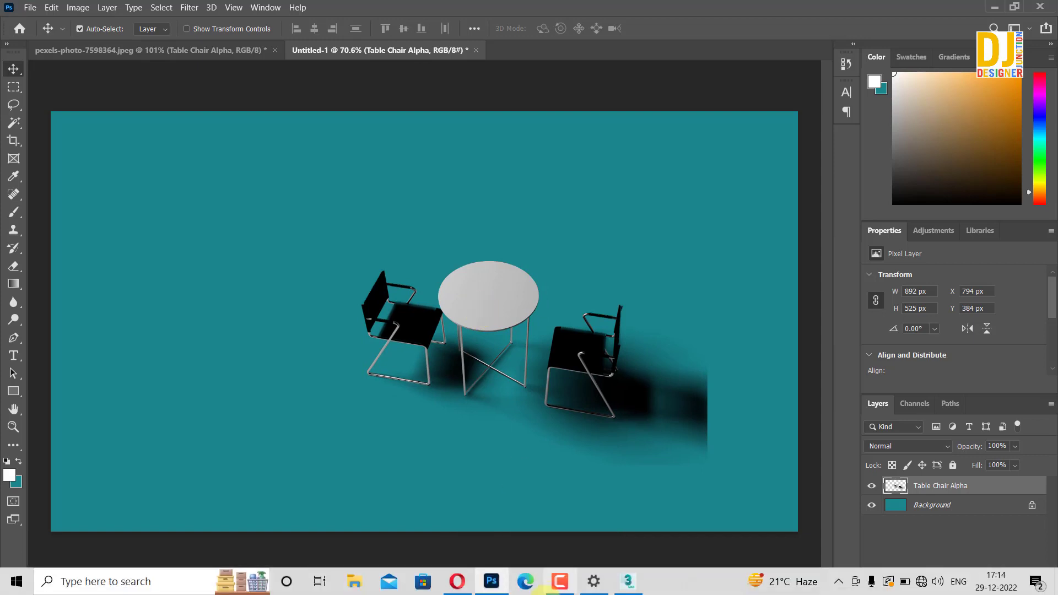
- Switch to 3ds Max and examine the table and chairs model from a low side angle, up close and from farther away
{"action": "left_click", "coordinate": [72, 50]}
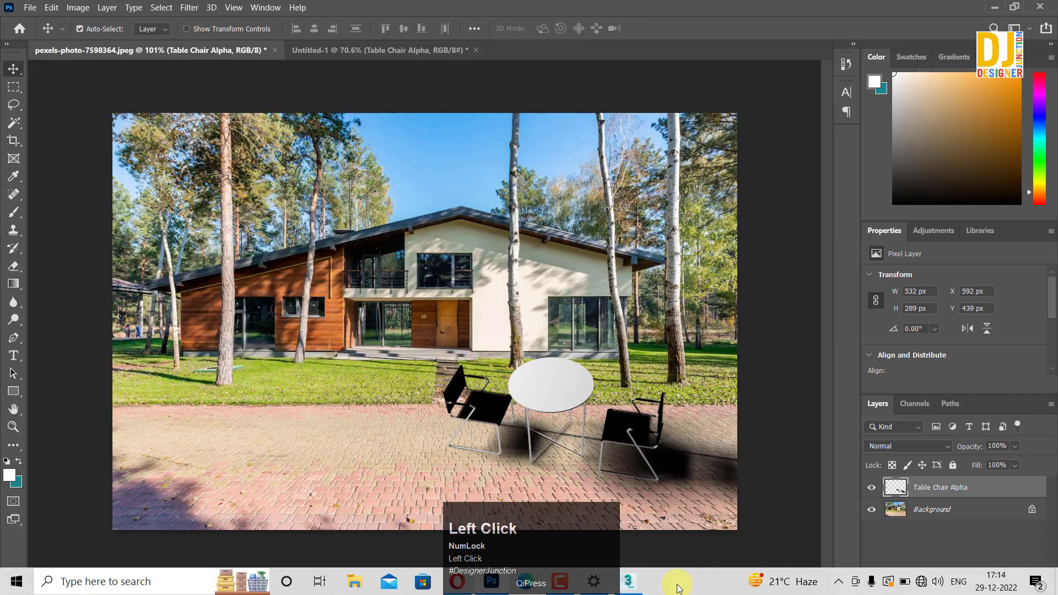
{"action": "left_click", "coordinate": [628, 581]}
{"action": "left_click", "coordinate": [1027, 583]}
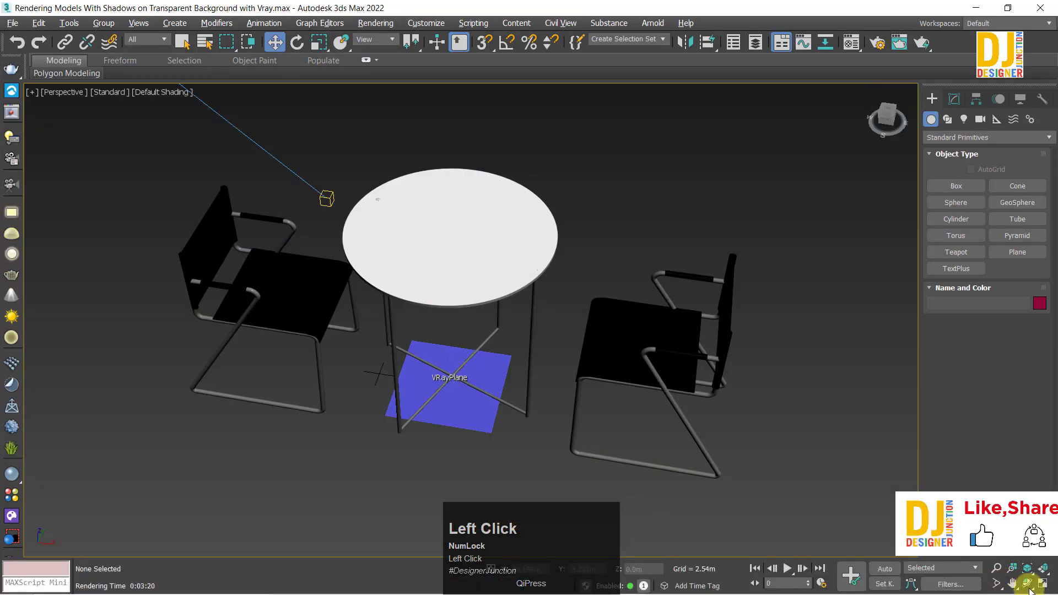
{"action": "left_click_drag", "start_coordinate": [469, 330], "coordinate": [484, 295]}
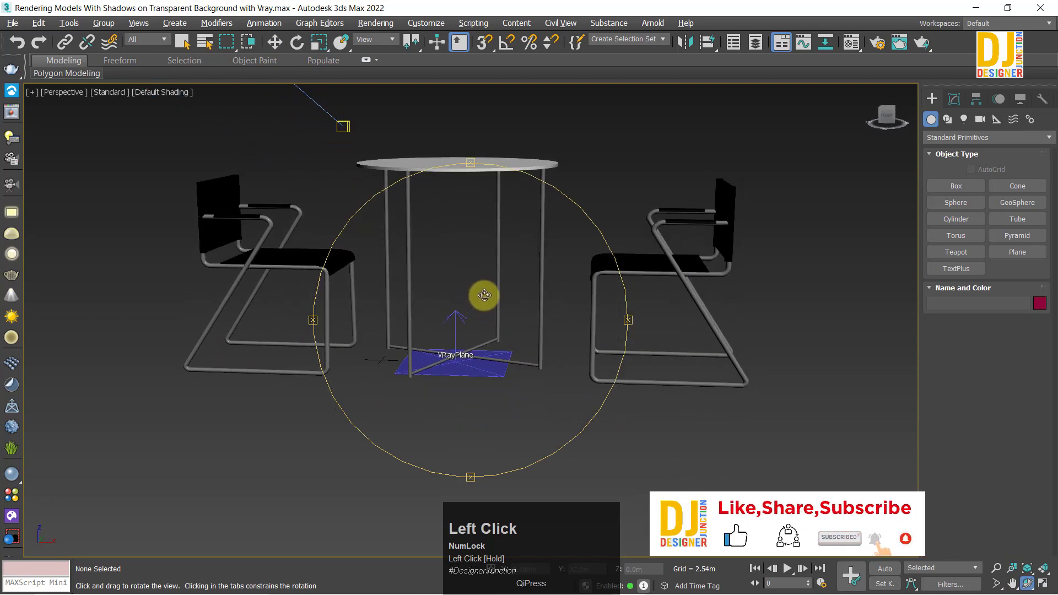
{"action": "middle_click_drag", "start_coordinate": [474, 300], "coordinate": [477, 353]}
{"action": "scroll", "coordinate": [477, 353], "scroll_direction": "up", "scroll_amount": 3}
{"action": "left_click_drag", "start_coordinate": [478, 354], "coordinate": [472, 333]}
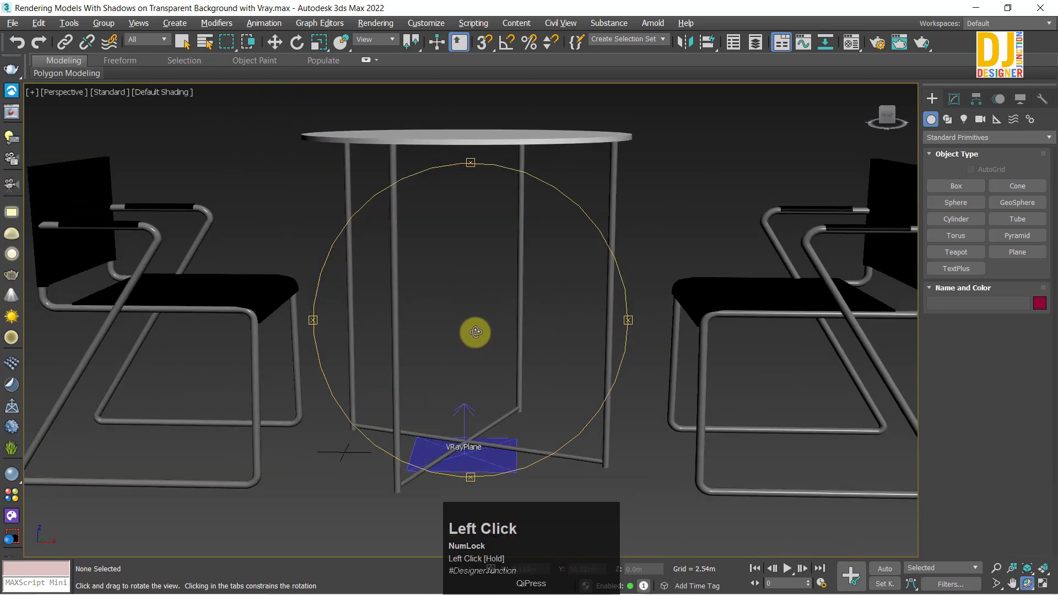
{"action": "scroll", "coordinate": [472, 325], "scroll_direction": "down", "scroll_amount": 5}
{"action": "middle_click_drag", "start_coordinate": [475, 300], "coordinate": [489, 267]}
{"action": "right_click", "coordinate": [490, 263]}
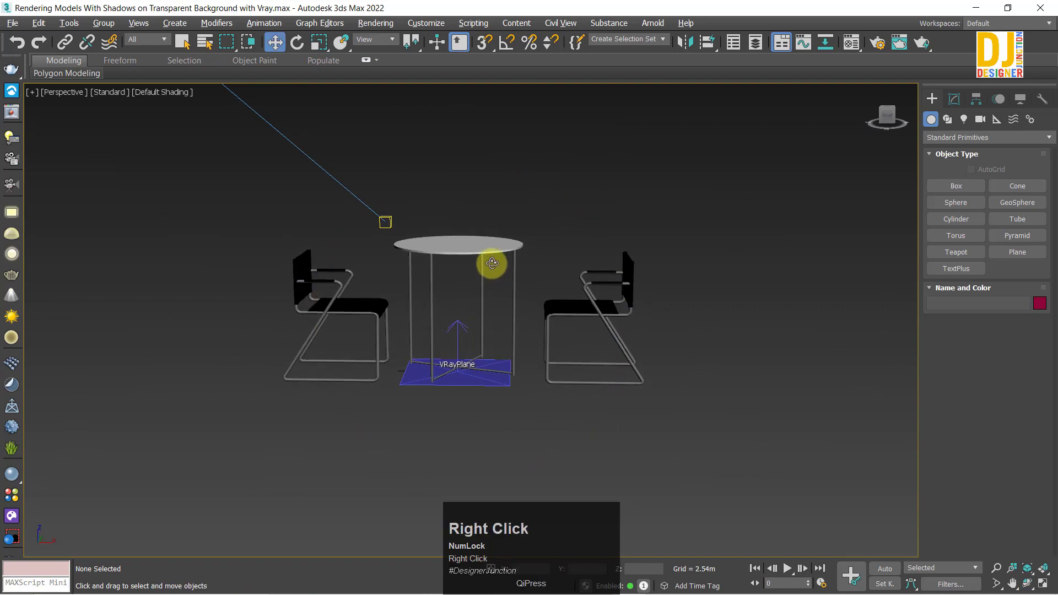
{"action": "left_click", "coordinate": [492, 583]}
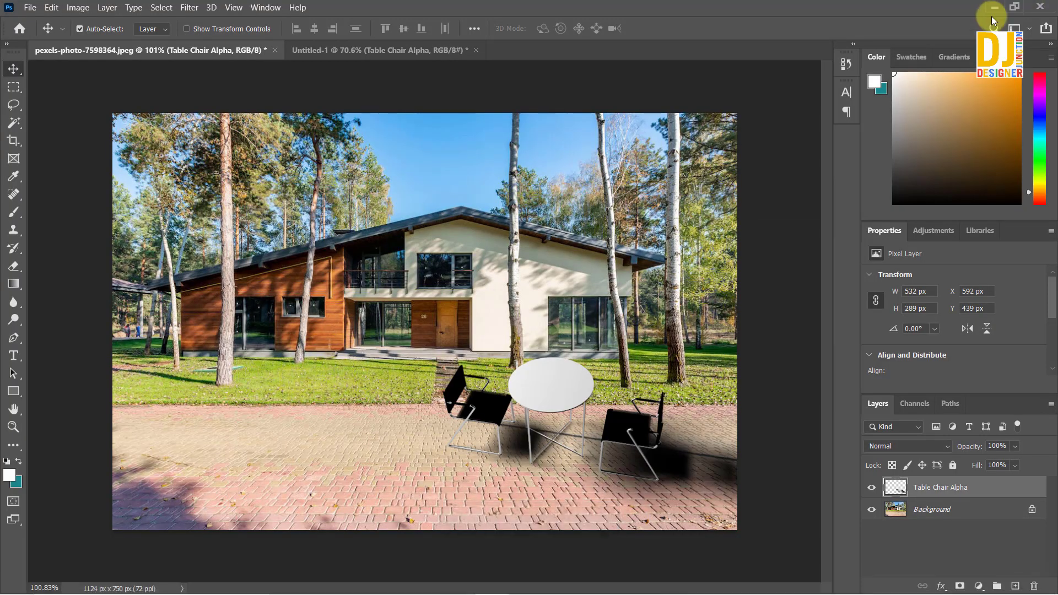
{"action": "left_click", "coordinate": [935, 108]}
{"action": "left_click", "coordinate": [331, 97]}
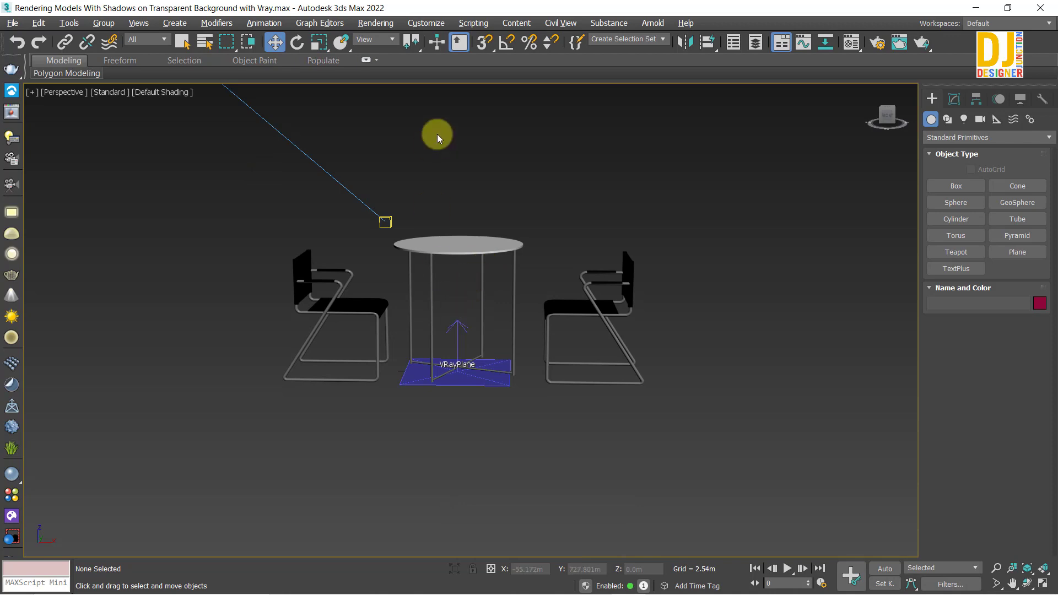
{"action": "middle_click", "coordinate": [418, 284]}
{"action": "middle_click_drag", "start_coordinate": [418, 285], "coordinate": [437, 252]}
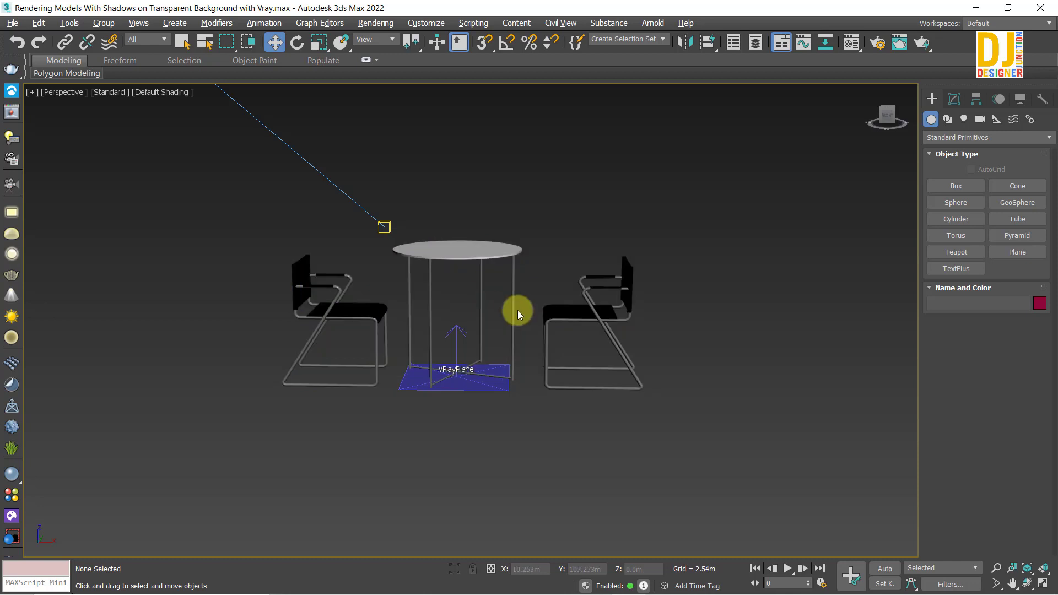
{"action": "left_click", "coordinate": [116, 244]}
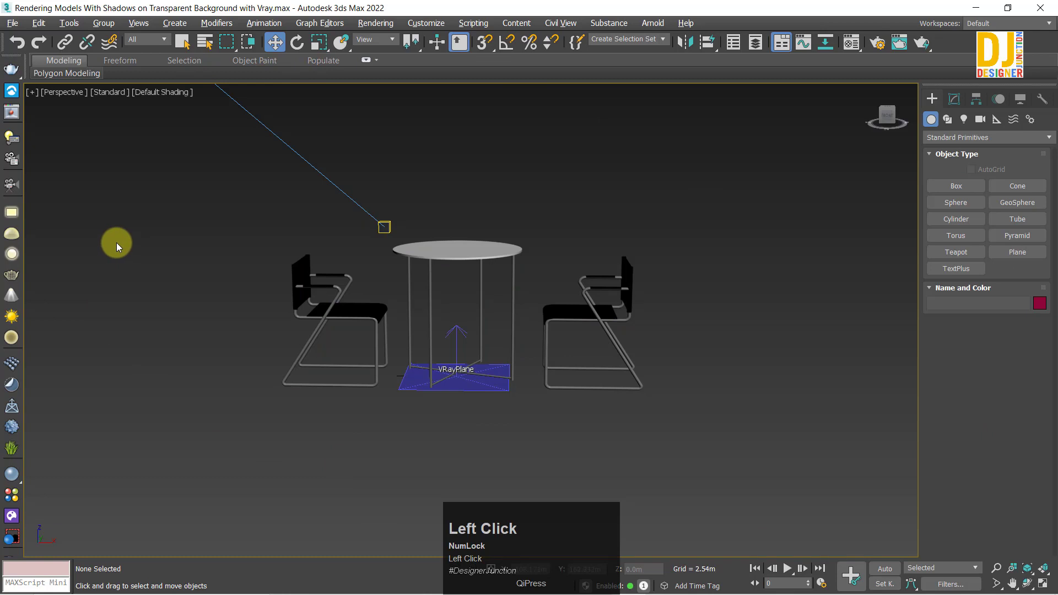